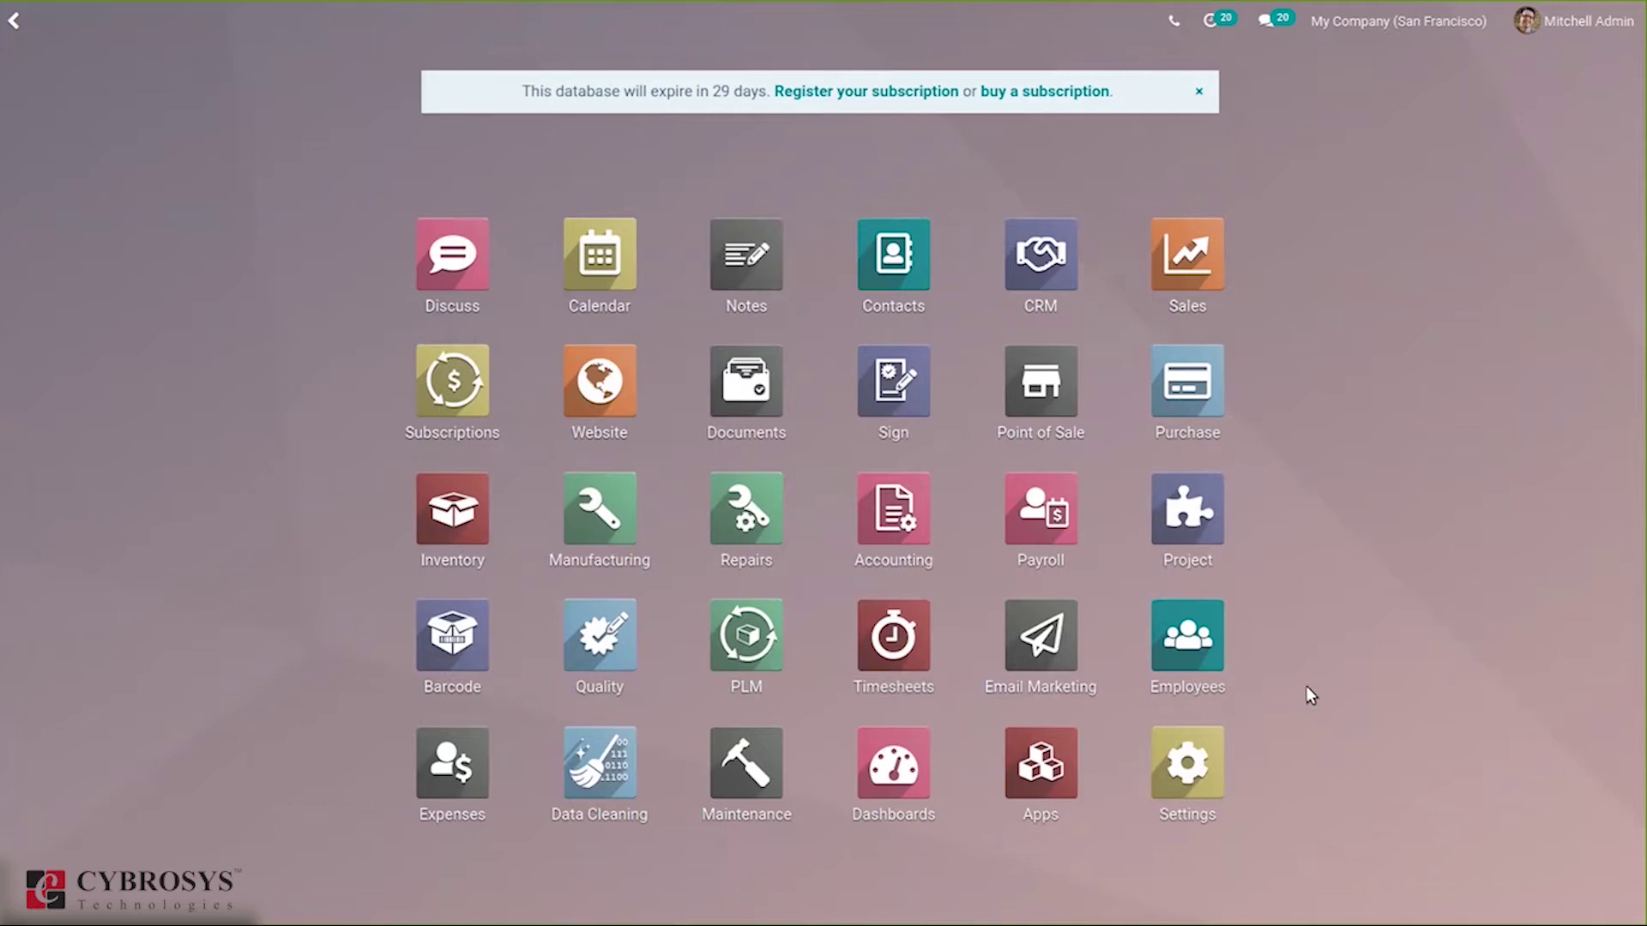
# Launch the Point of Sale app from the Odoo home screen.
pyautogui.click(1060, 399)
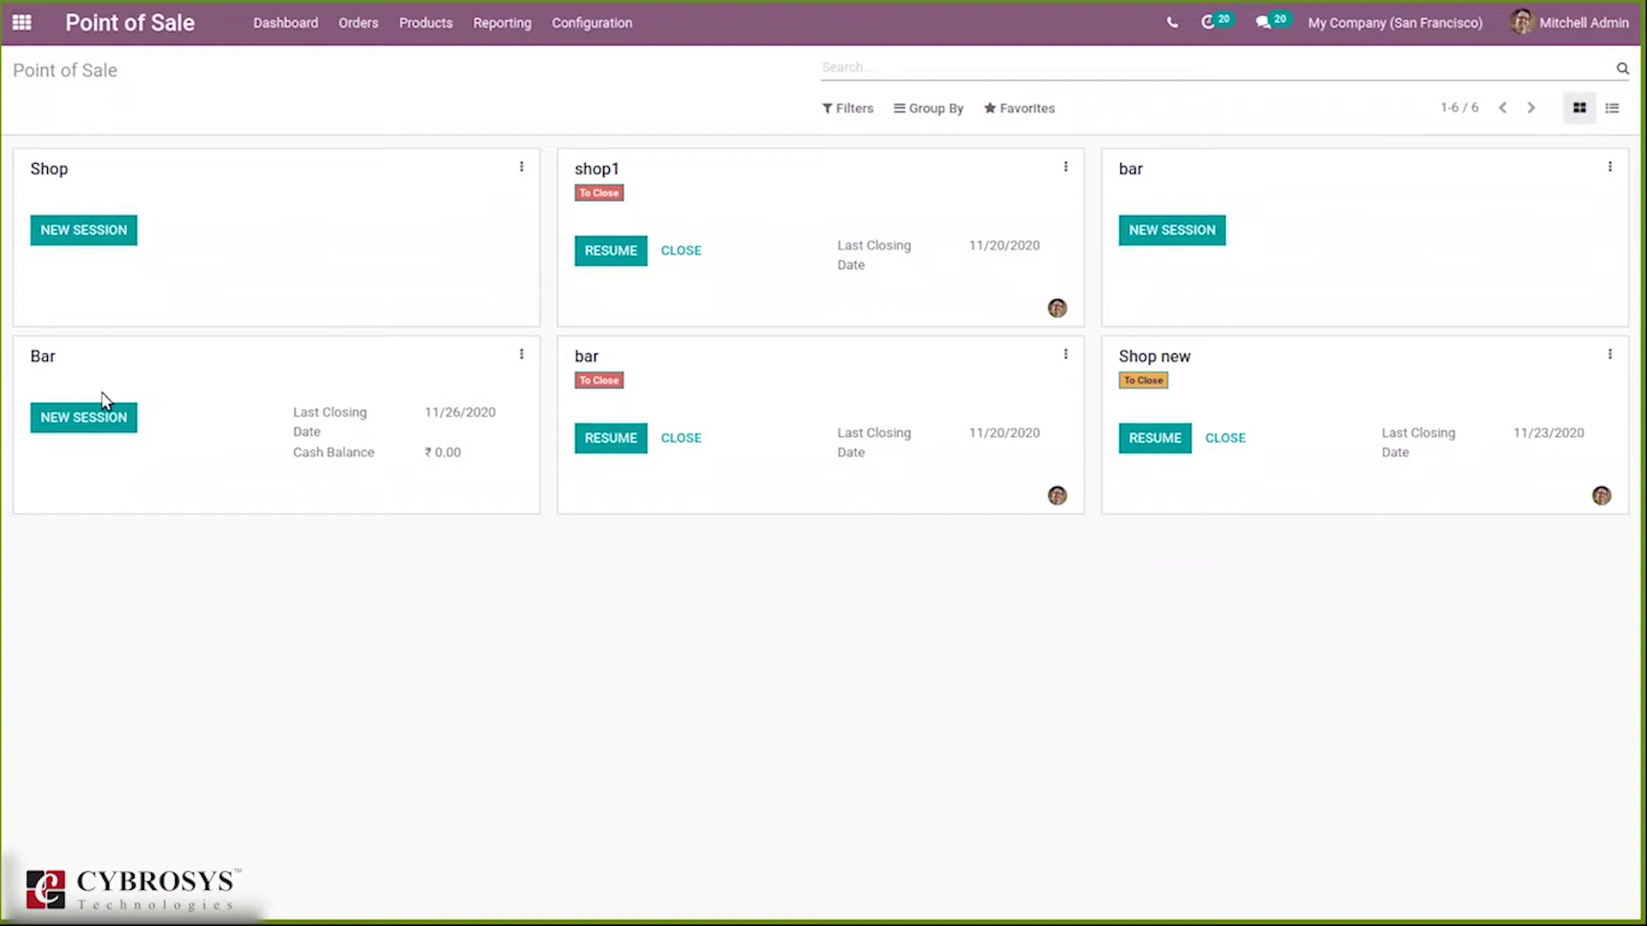
# Review Bar's Advanced Cash Control with 10.00 authorized difference, save, and return to the dashboard.
pyautogui.click(520, 357)
pyautogui.click(156, 512)
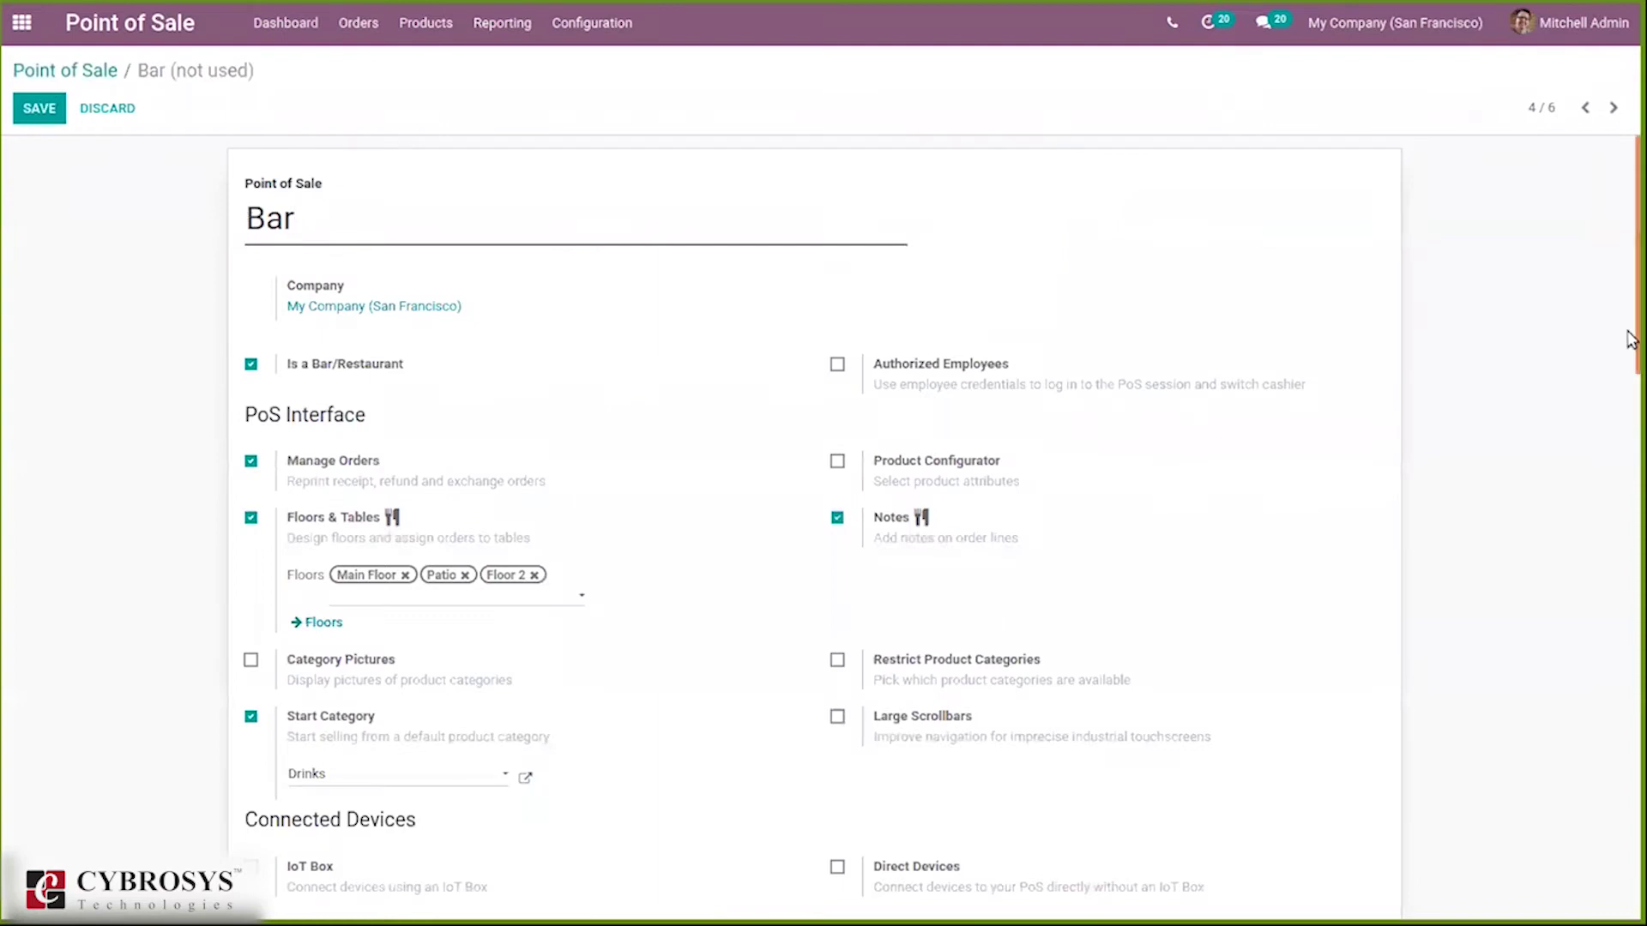
pyautogui.moveTo(1631, 343); pyautogui.dragTo(1586, 760)
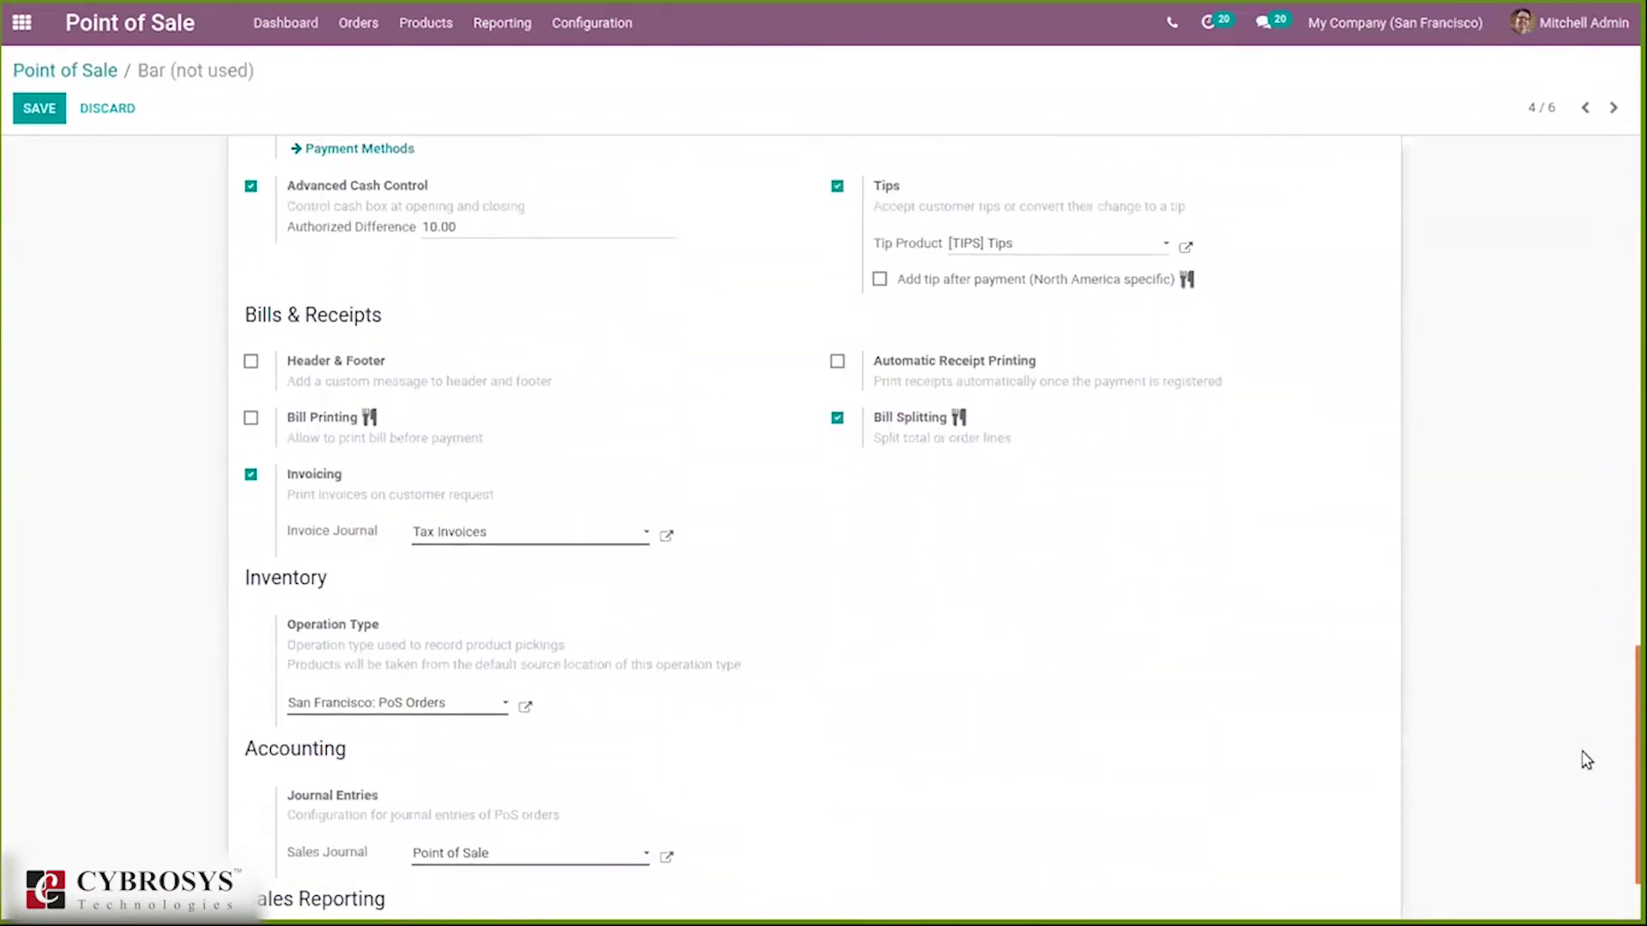
pyautogui.scroll(3, 1586, 692)
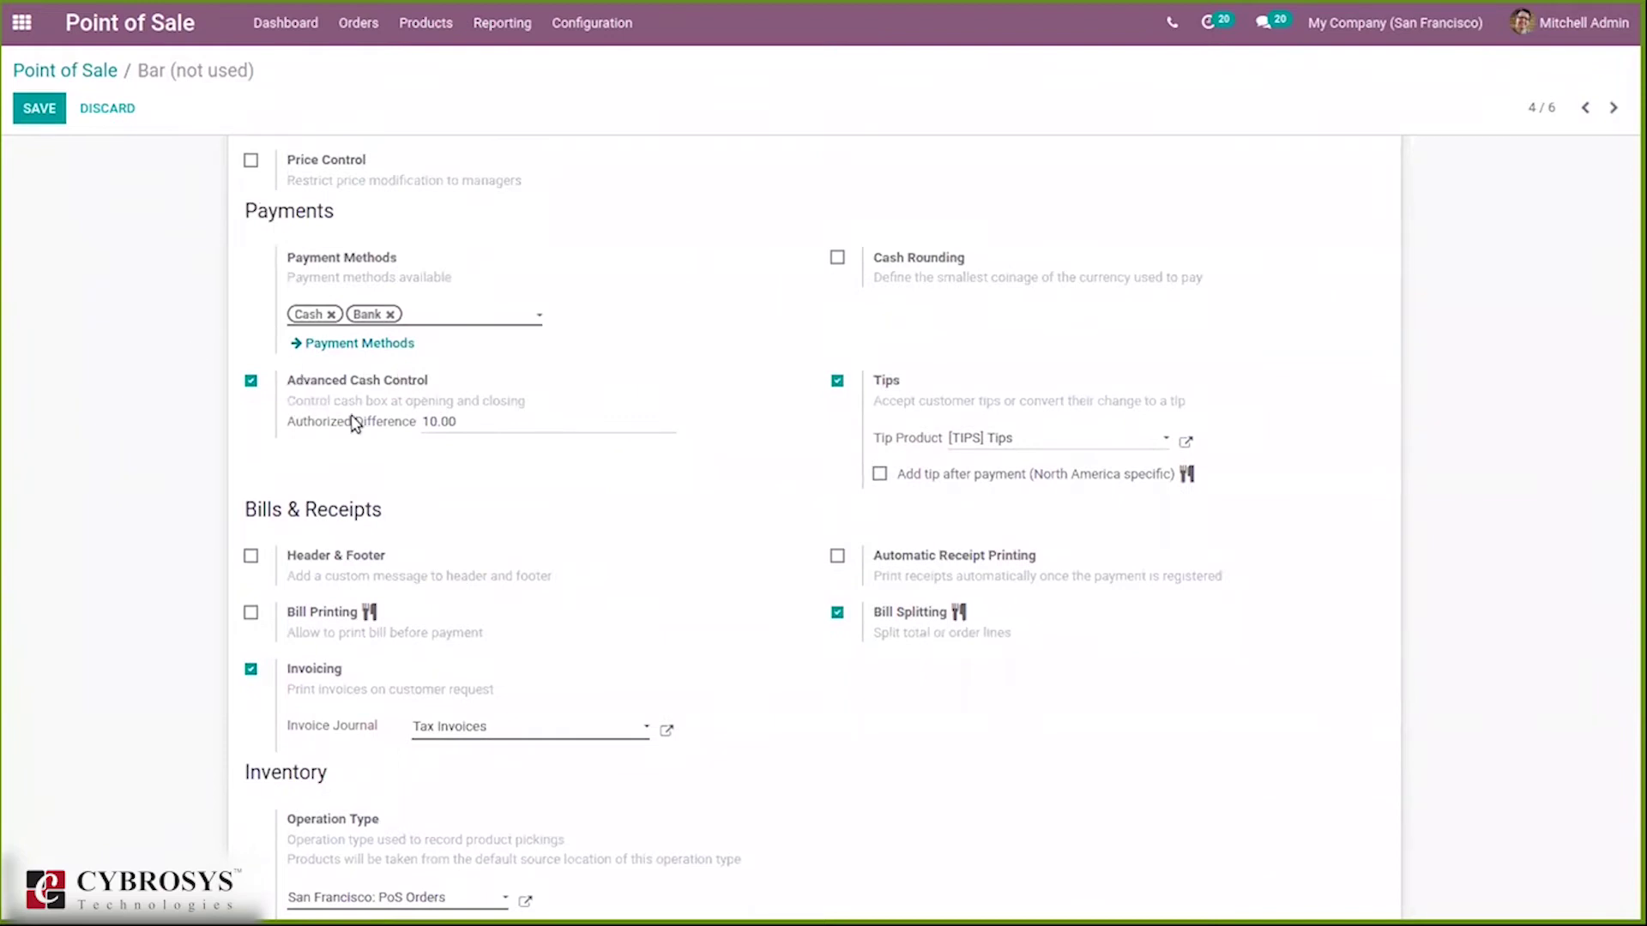
pyautogui.moveTo(374, 425)
pyautogui.click(39, 110)
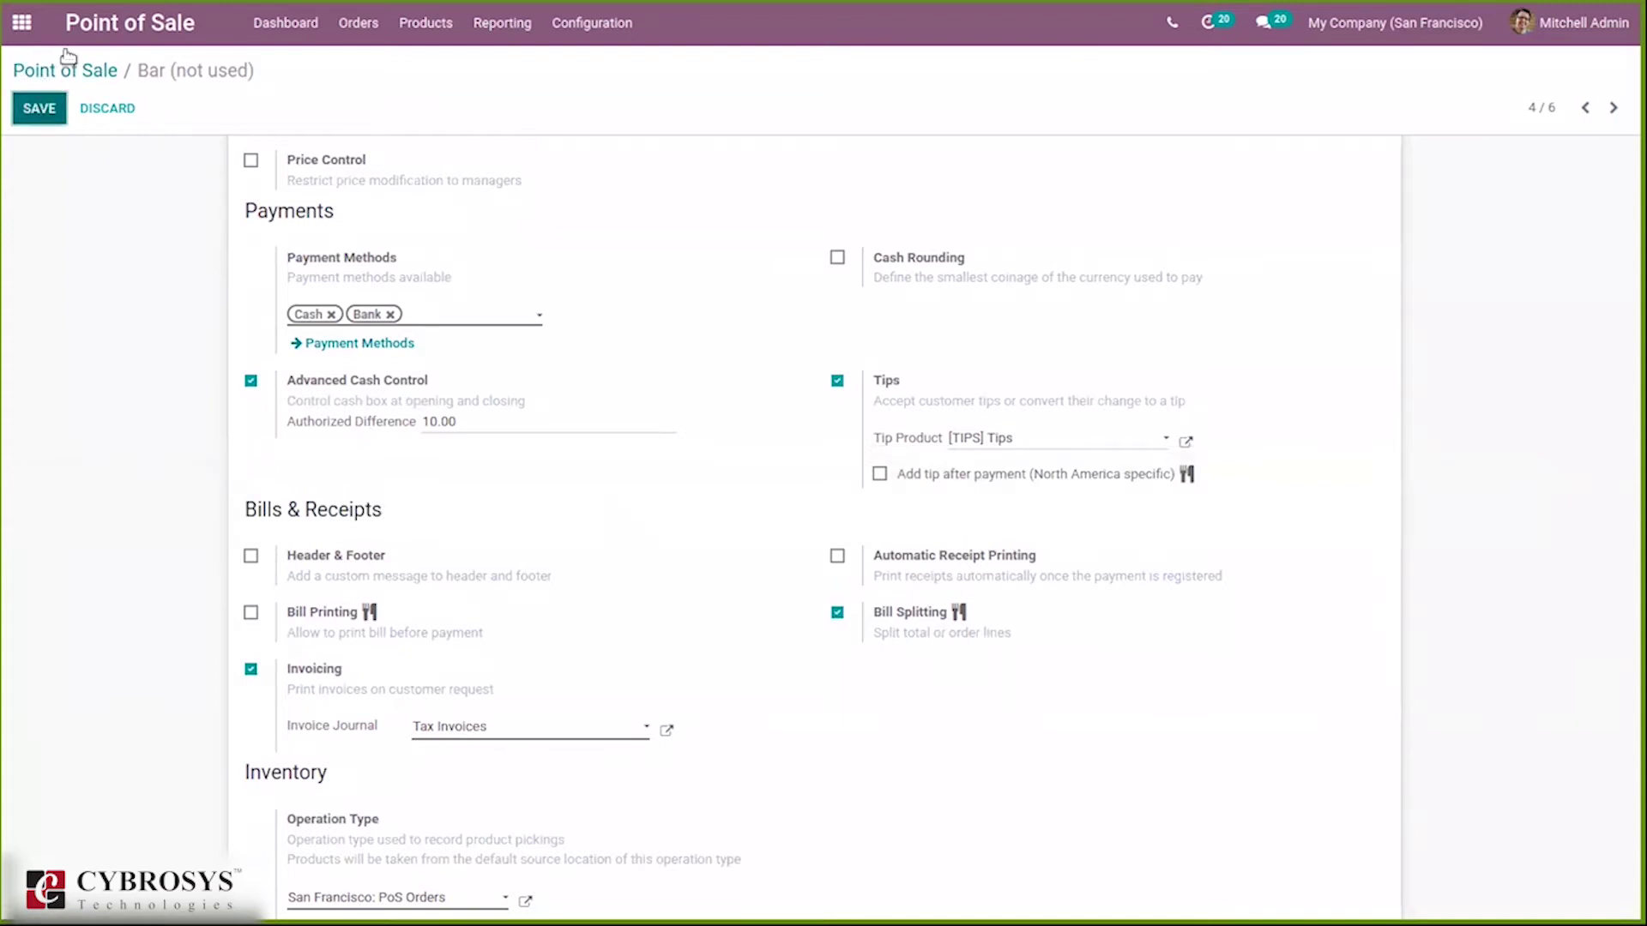
pyautogui.click(67, 71)
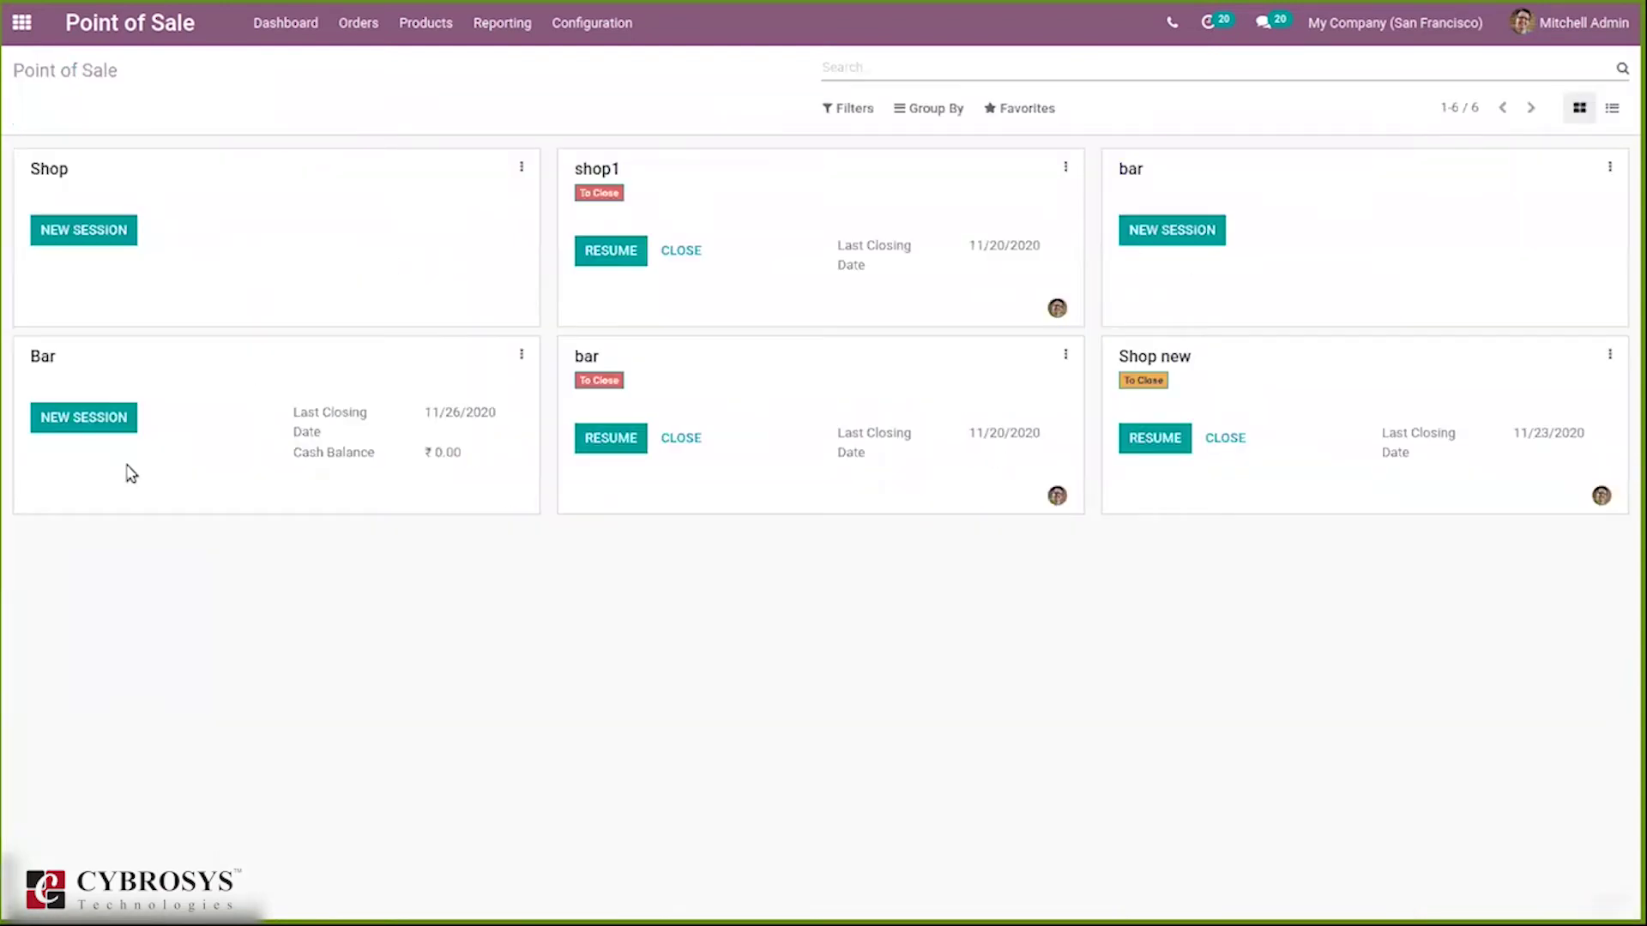
# Start a new Bar session with 1000 opening cash for table T3.
pyautogui.click(82, 418)
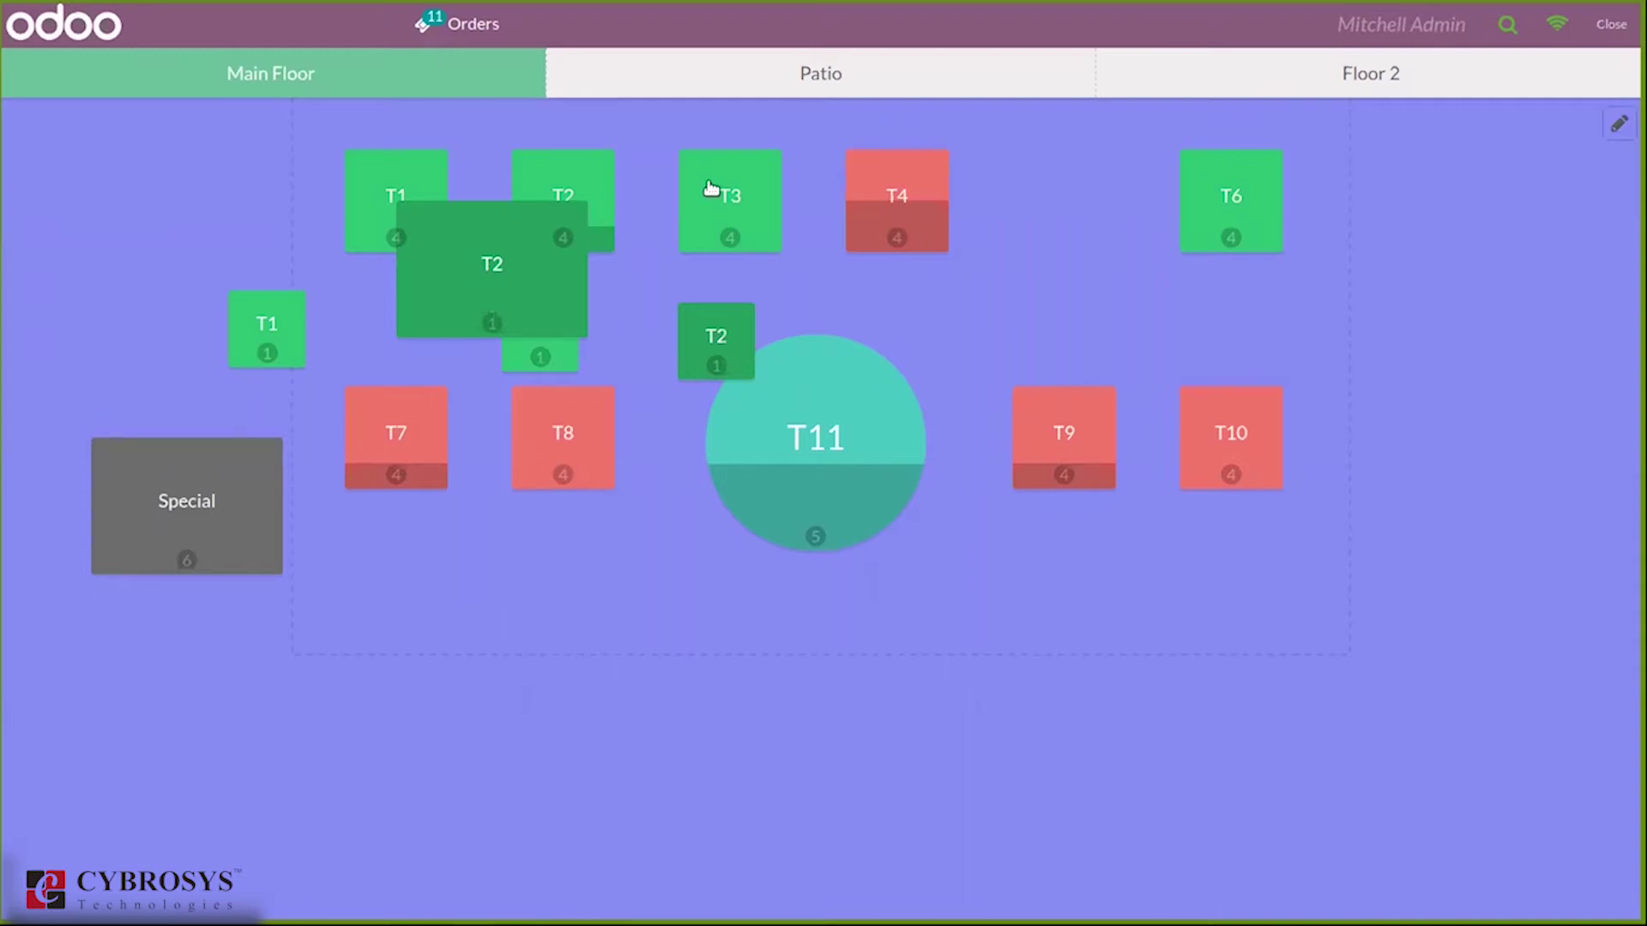
pyautogui.click(711, 188)
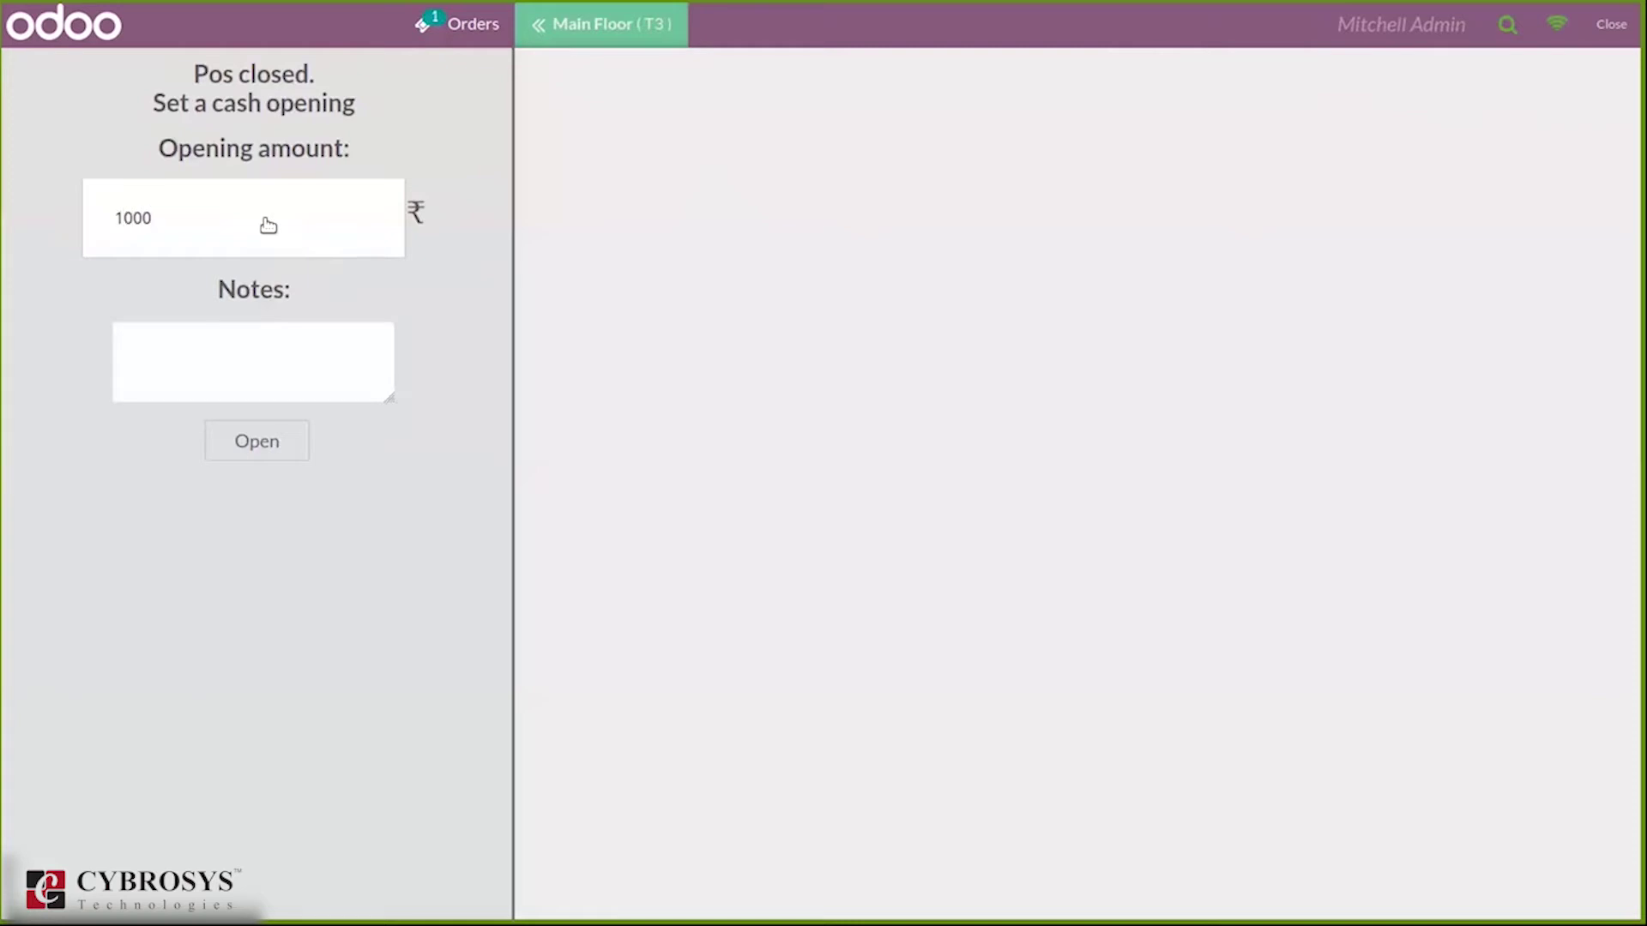
pyautogui.click(233, 373)
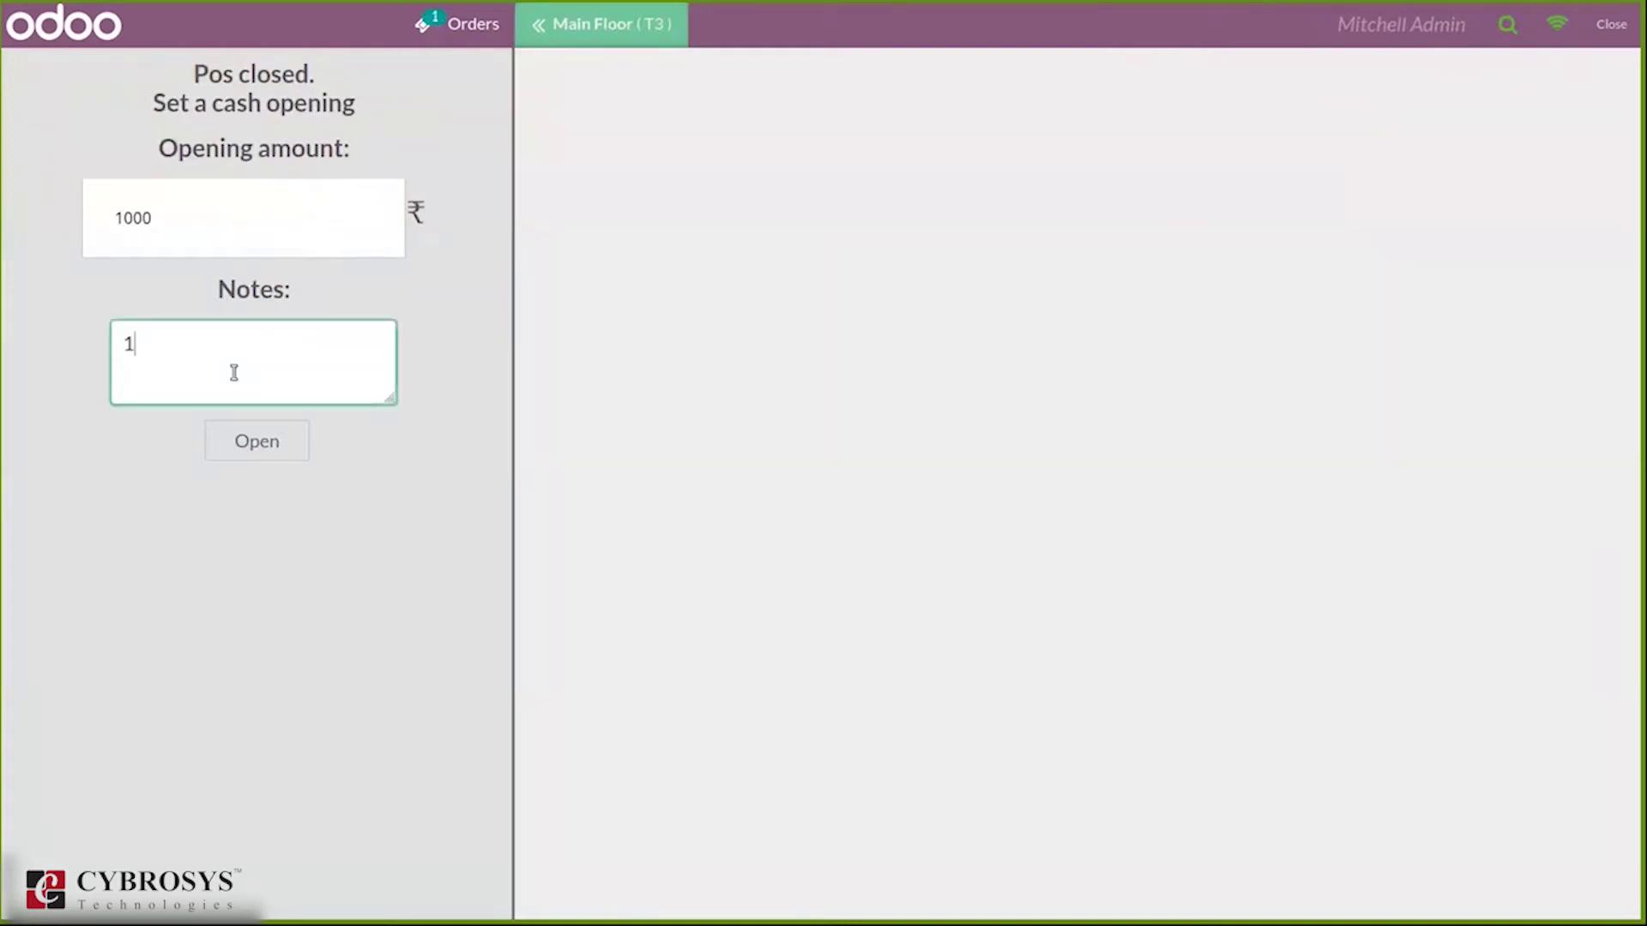
pyautogui.click(259, 446)
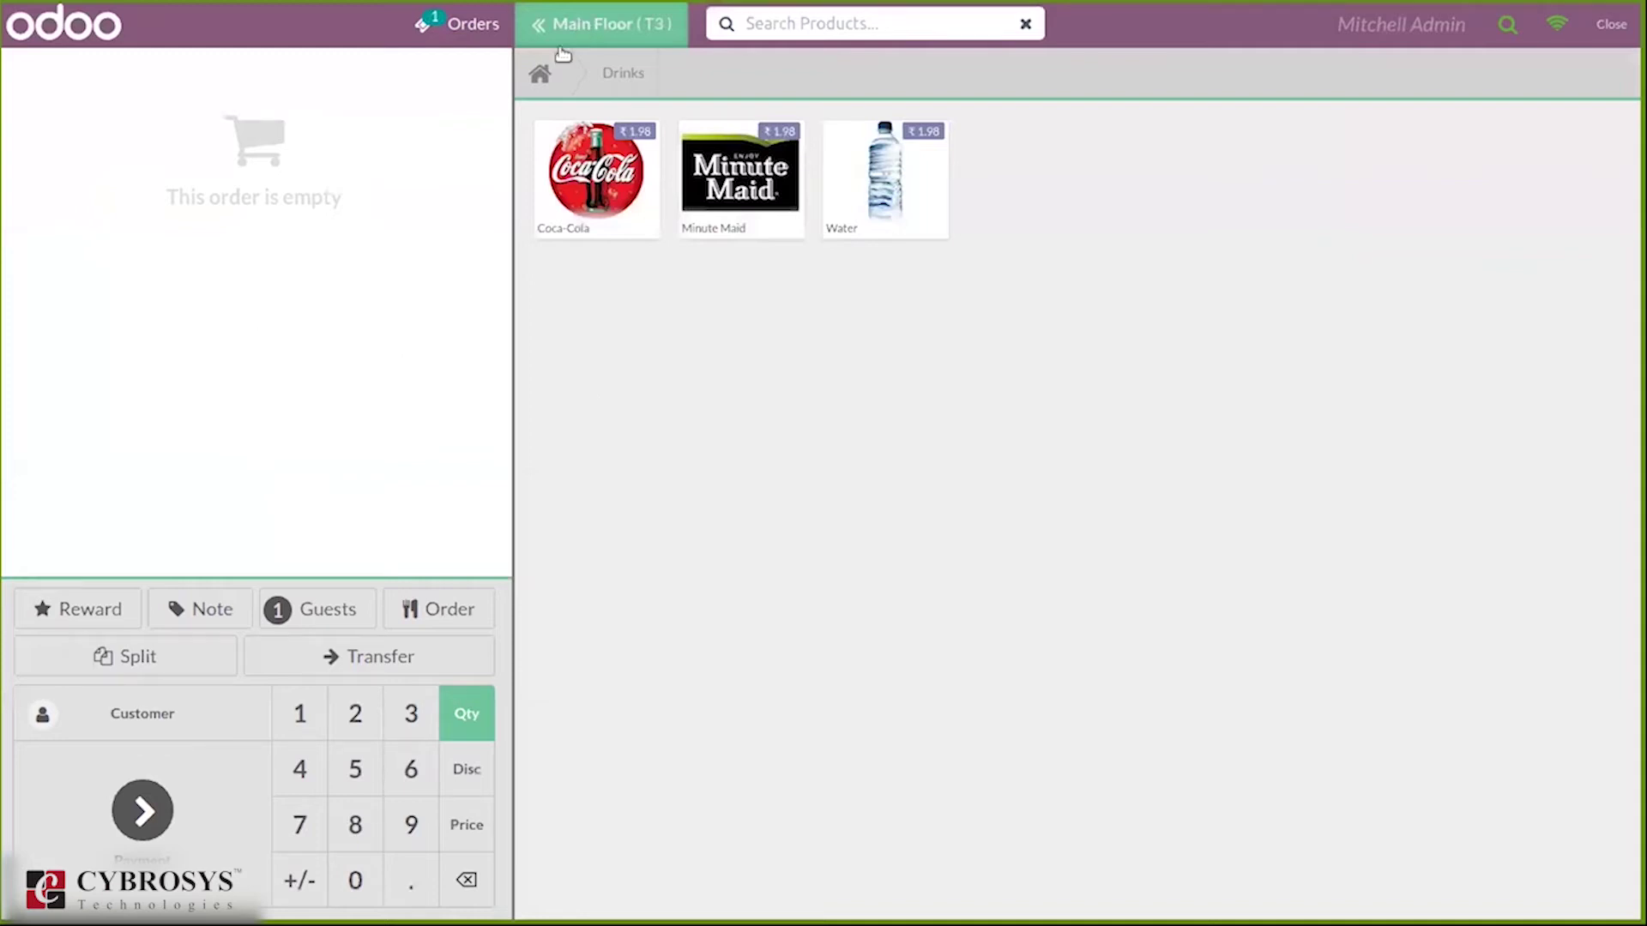
# Add Cabinet with Doors (lot lot8845) and Individual Workplace to table T3's order.
pyautogui.click(539, 73)
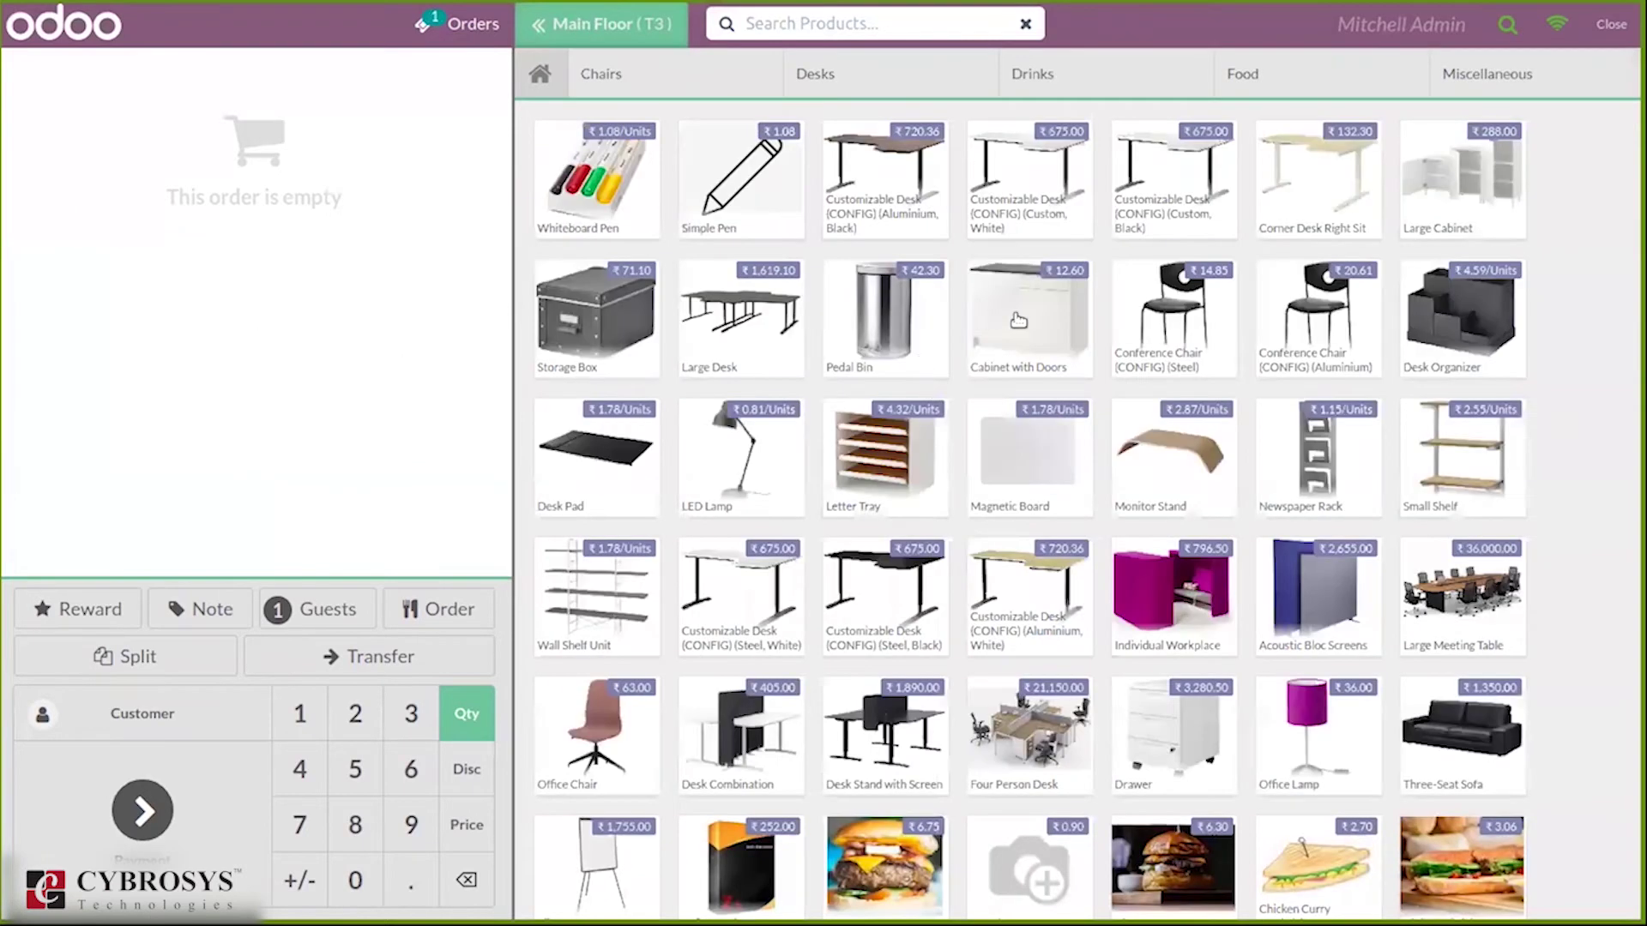
pyautogui.click(1019, 320)
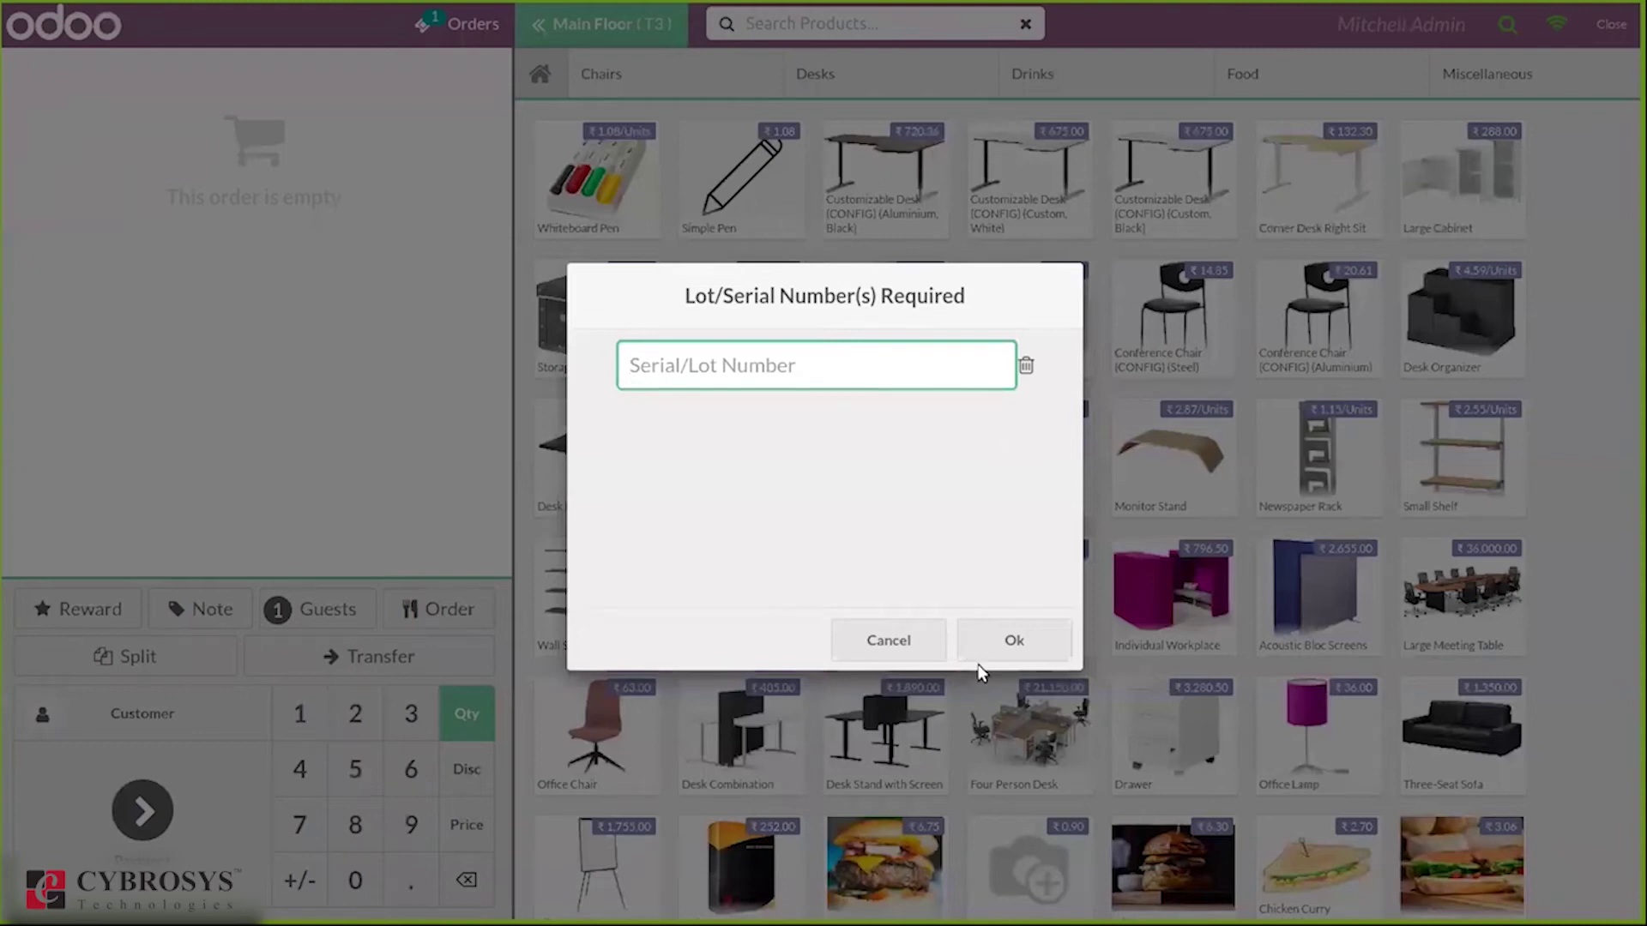
pyautogui.write('lot8845')
pyautogui.click(987, 644)
pyautogui.click(1140, 624)
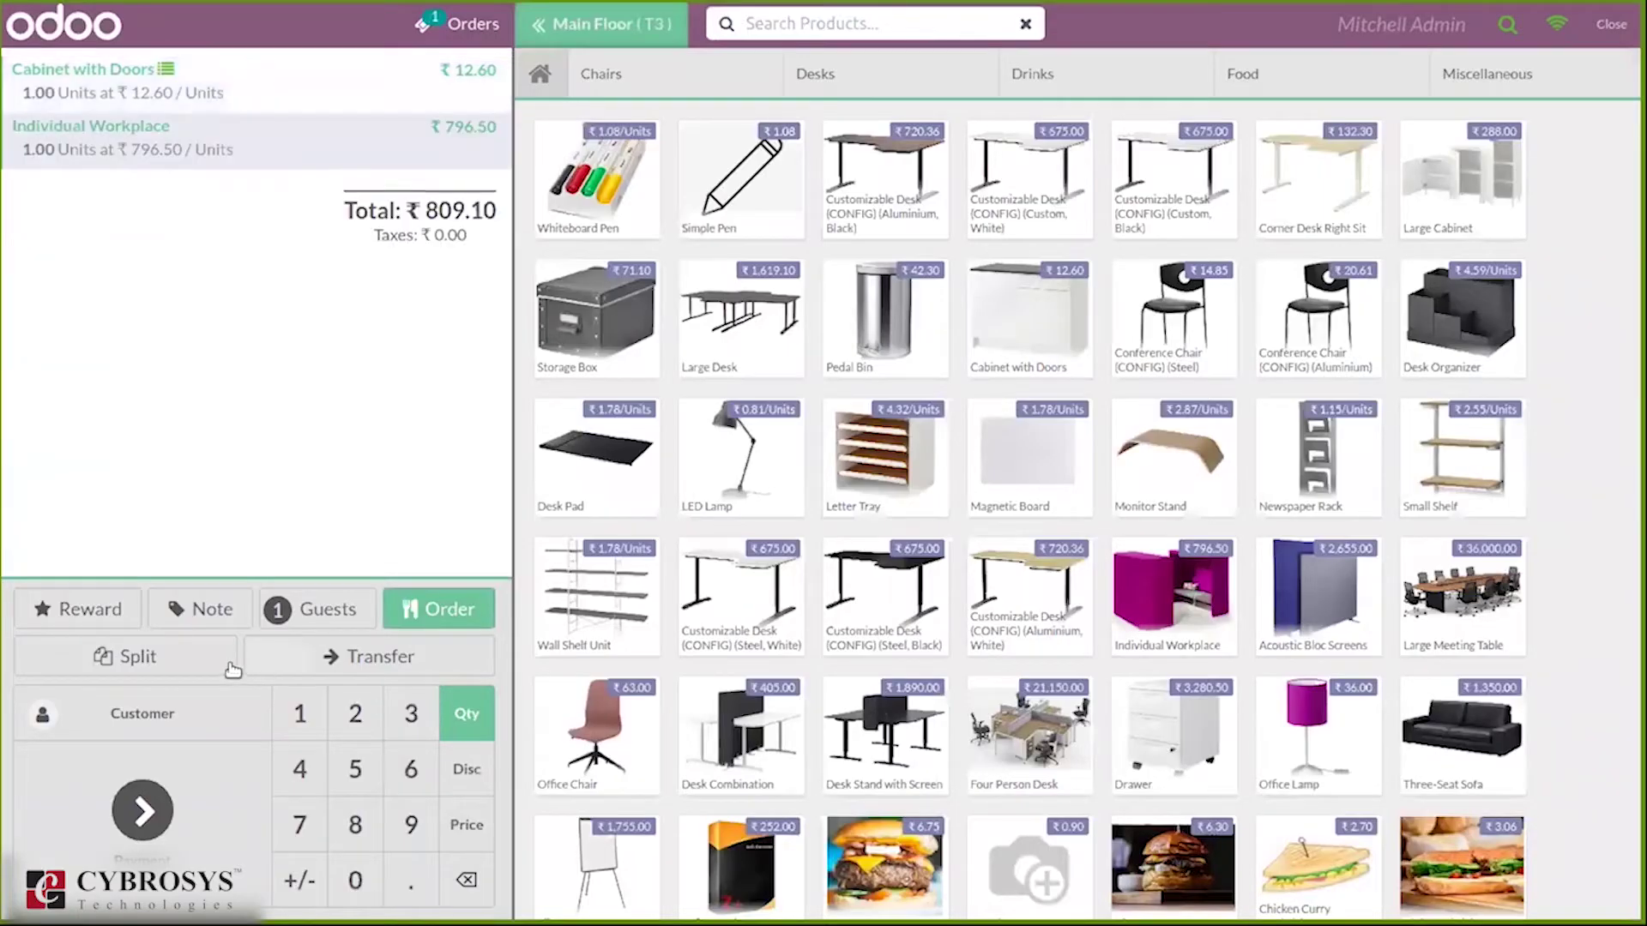
# Back out of payment, remove two order lines, and add Pedal Bin with lot946.
pyautogui.click(137, 813)
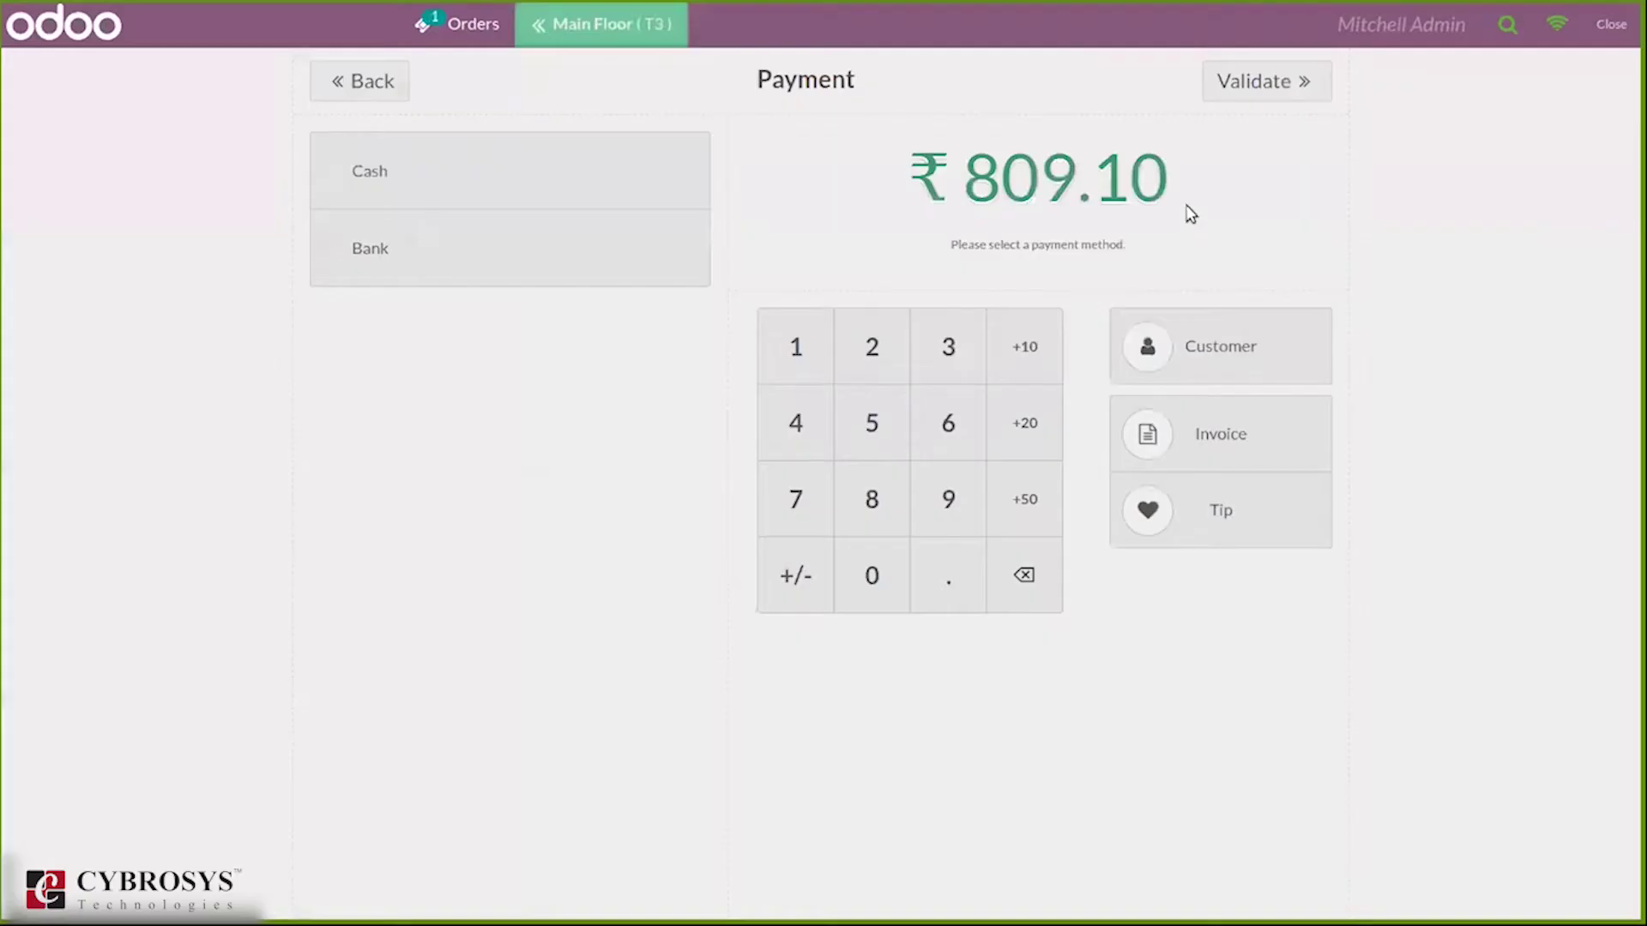
pyautogui.click(381, 84)
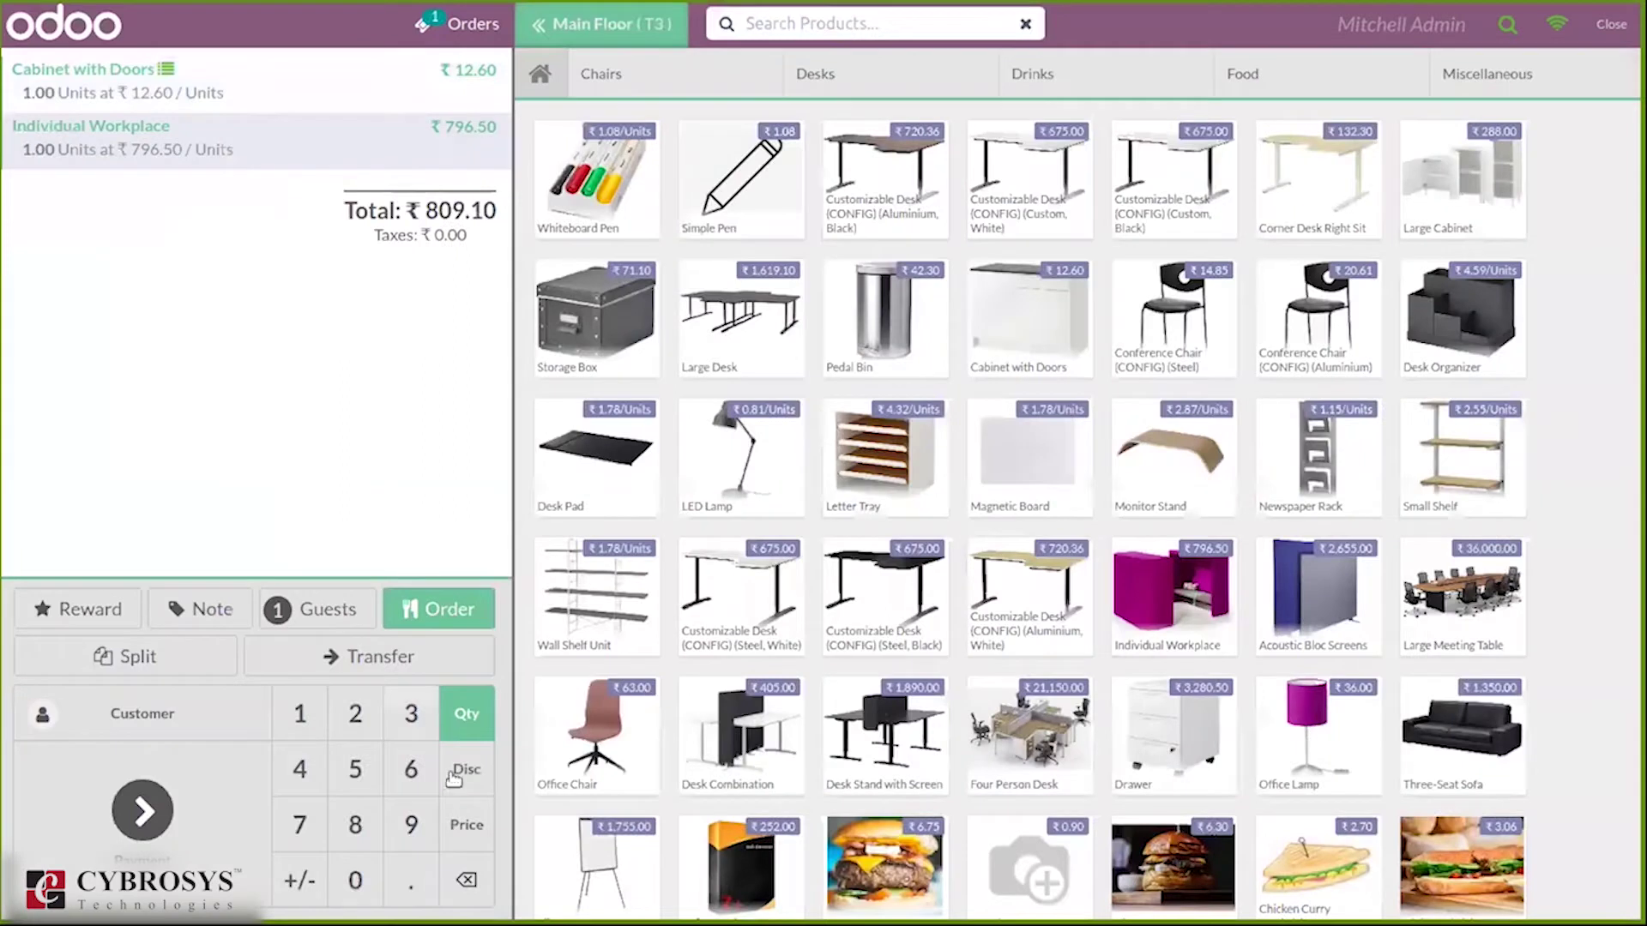
pyautogui.click(463, 878)
pyautogui.click(464, 878)
pyautogui.click(463, 879)
pyautogui.click(463, 879)
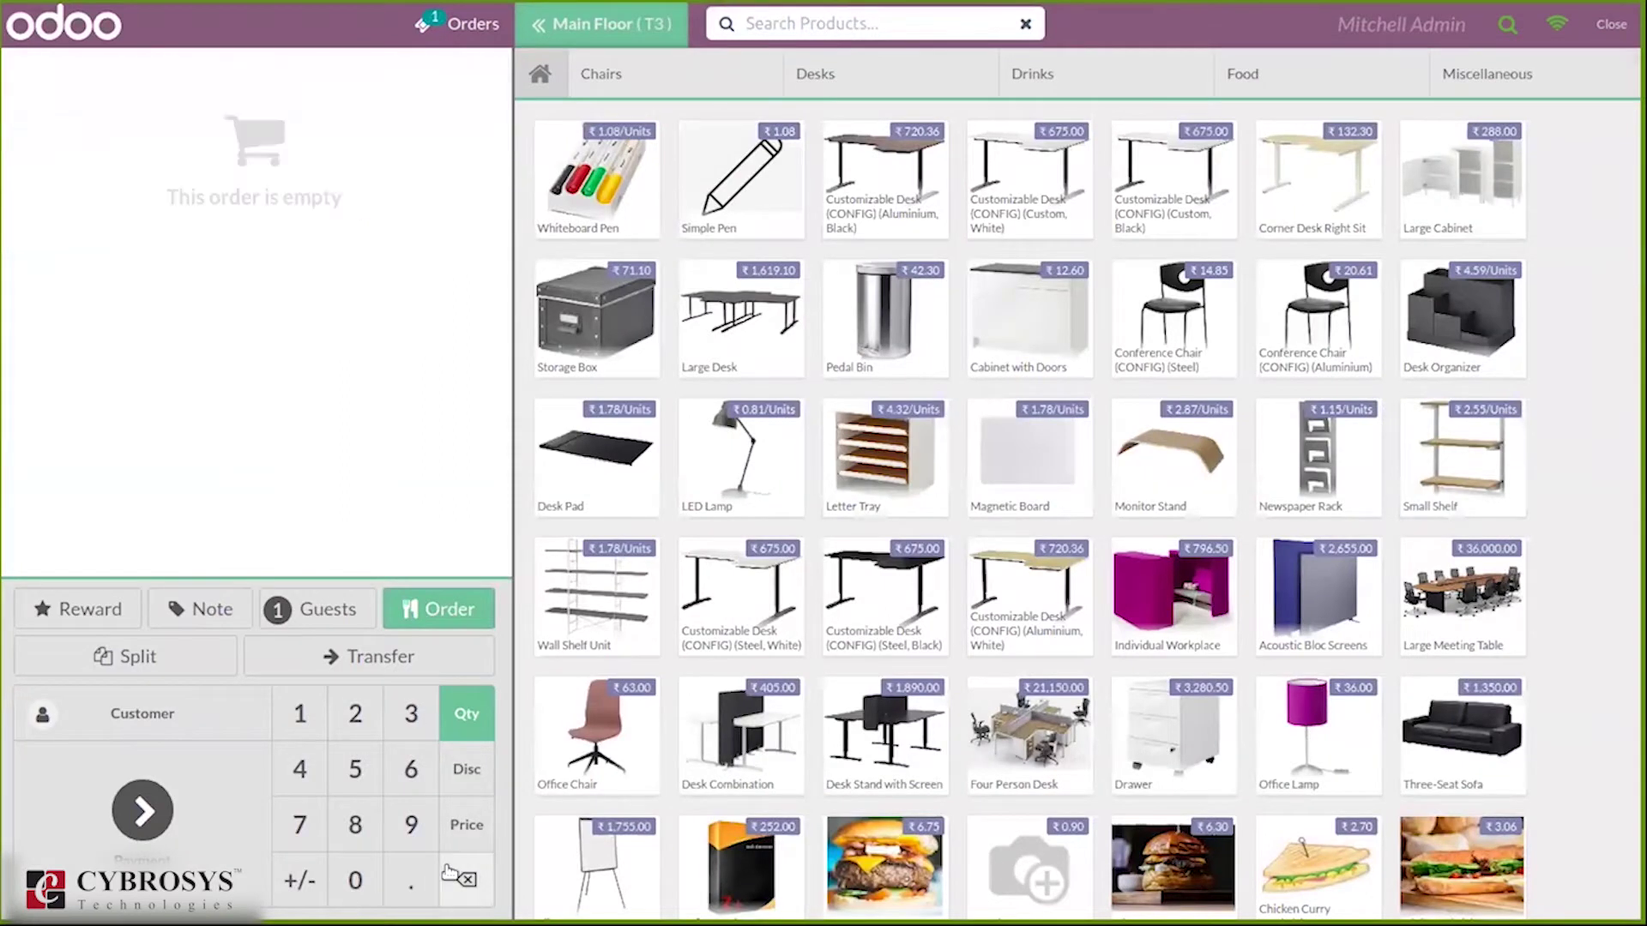
pyautogui.click(899, 324)
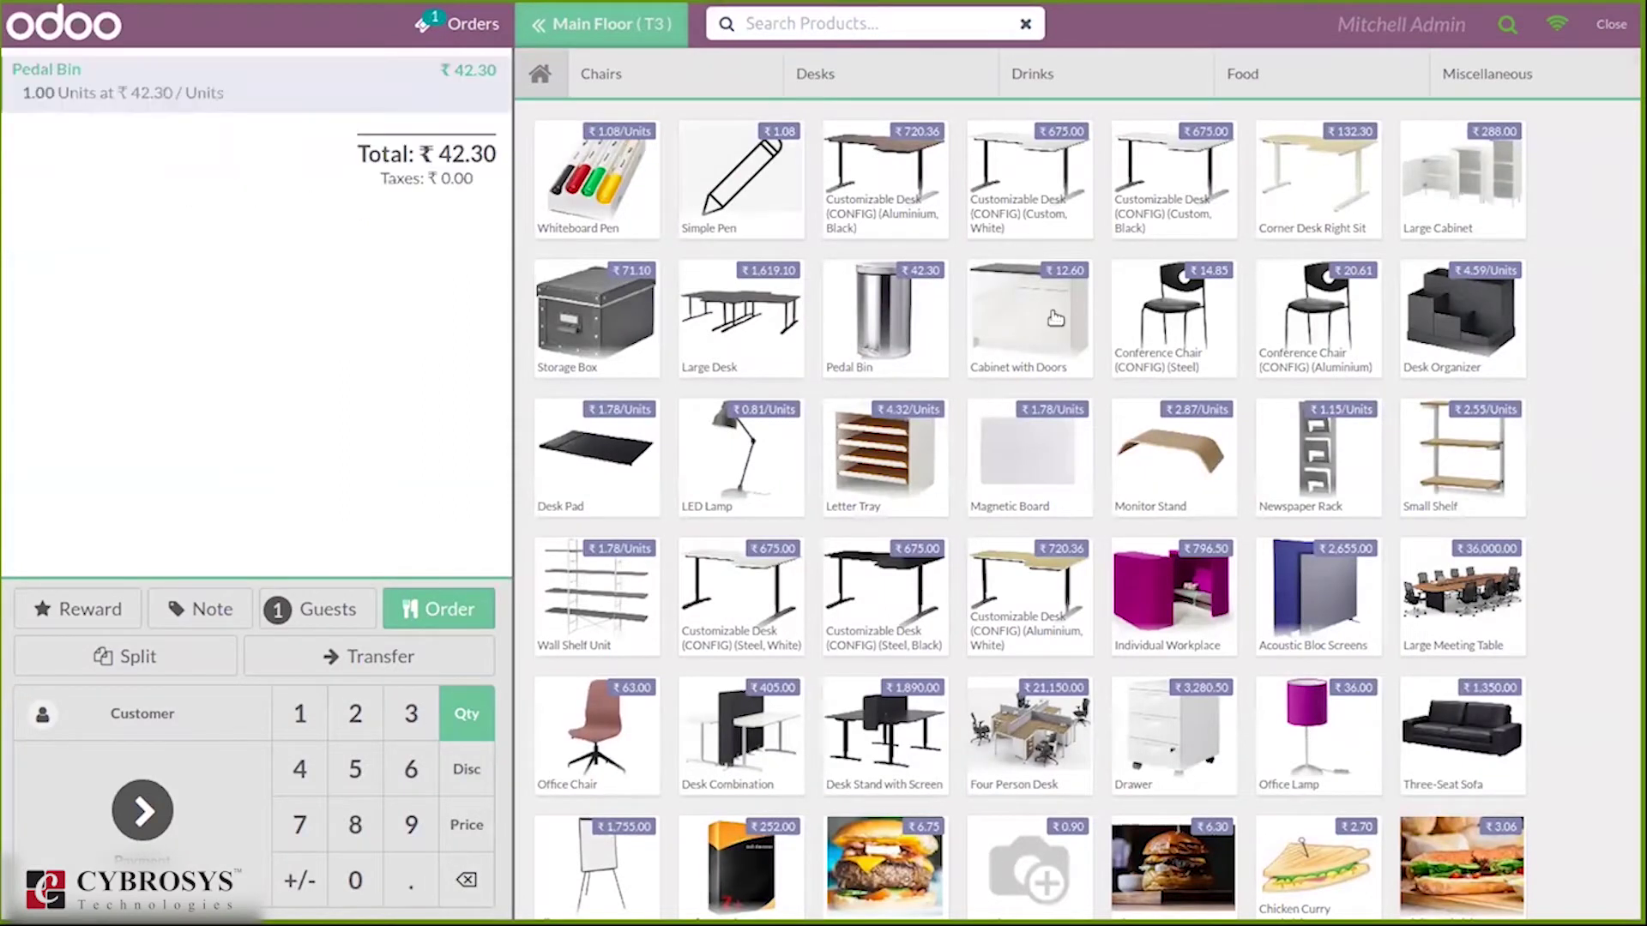
pyautogui.write('lot946')
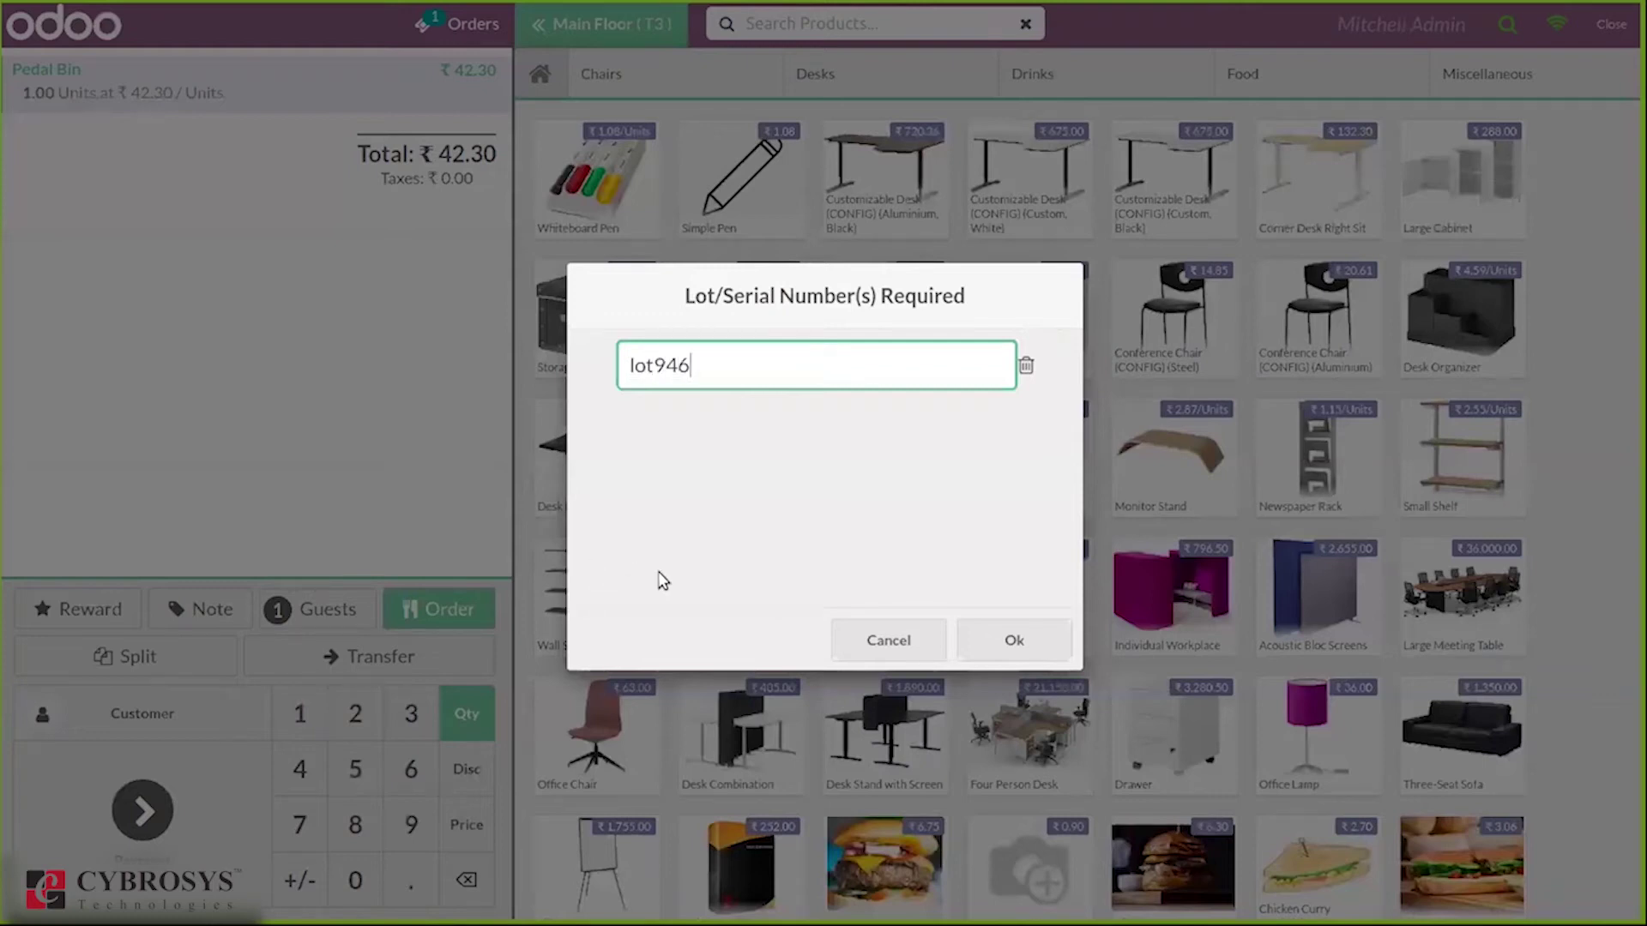
pyautogui.click(1016, 645)
# Pay table T3's ₹54.90 order in cash, validate it, and start a new order.
pyautogui.click(142, 811)
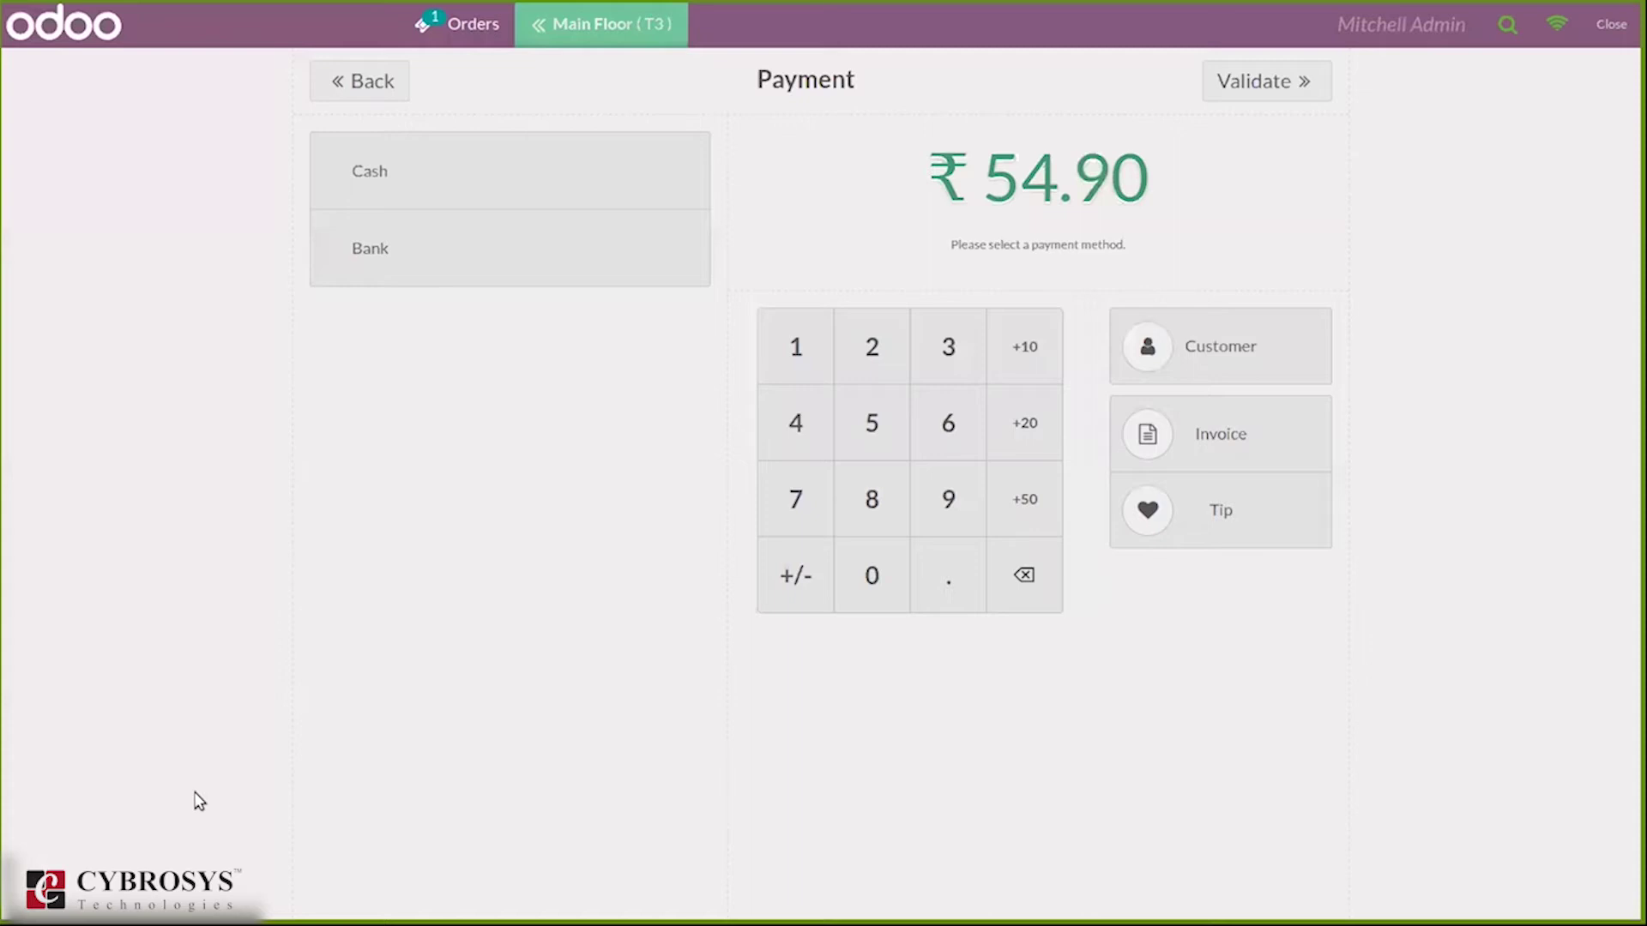
pyautogui.click(599, 168)
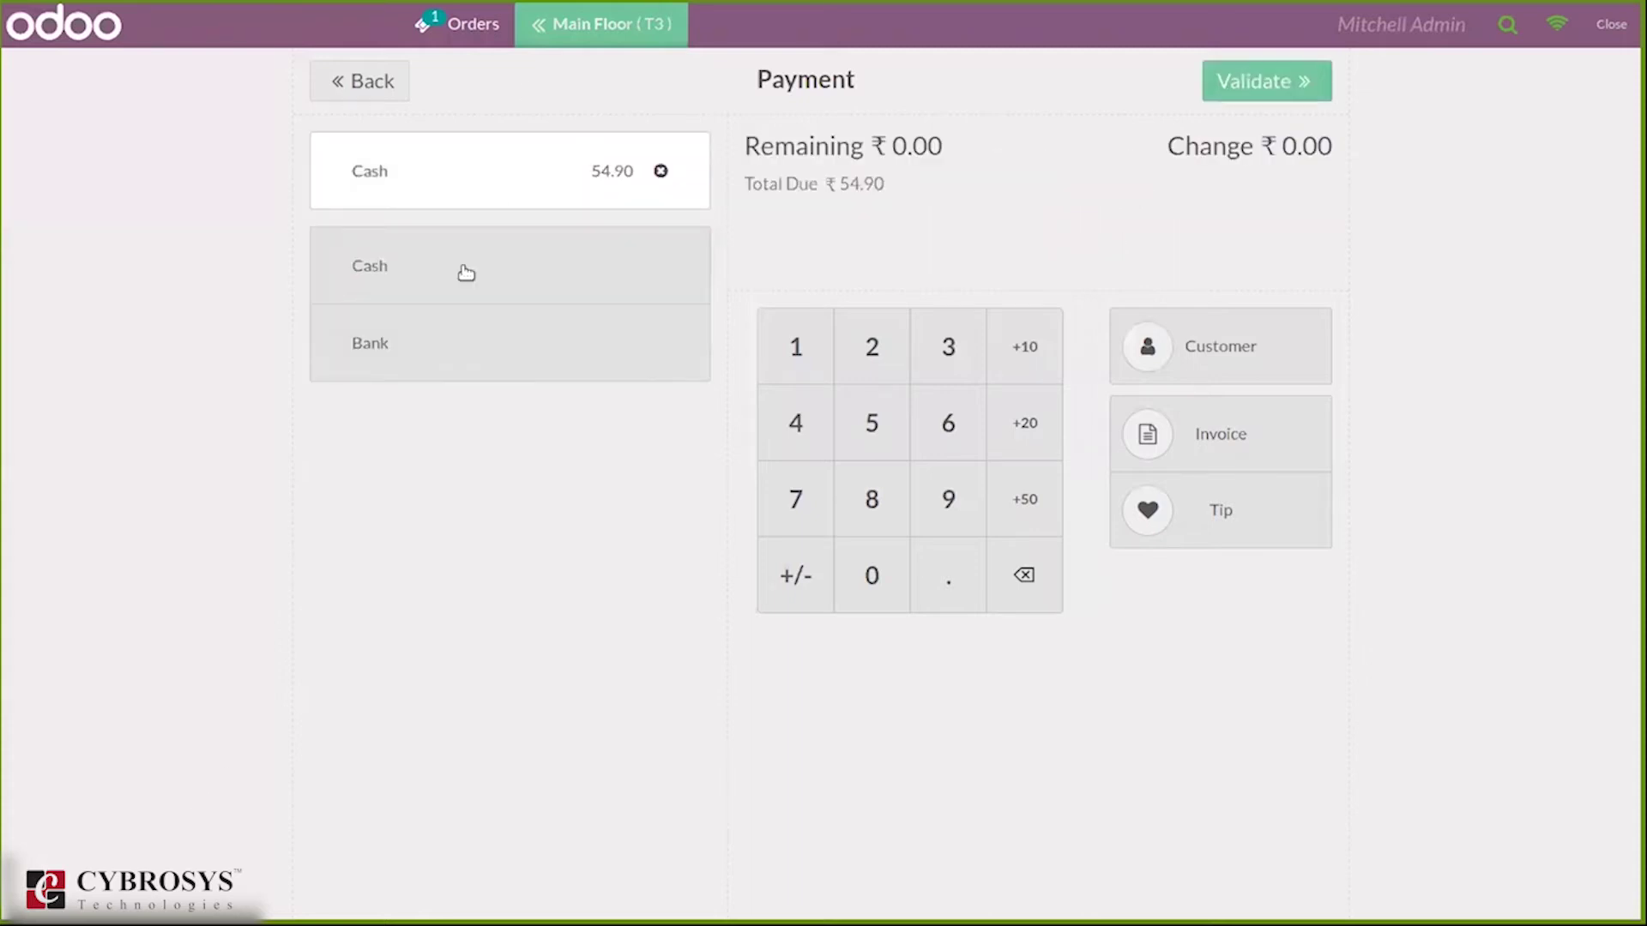
pyautogui.click(1239, 92)
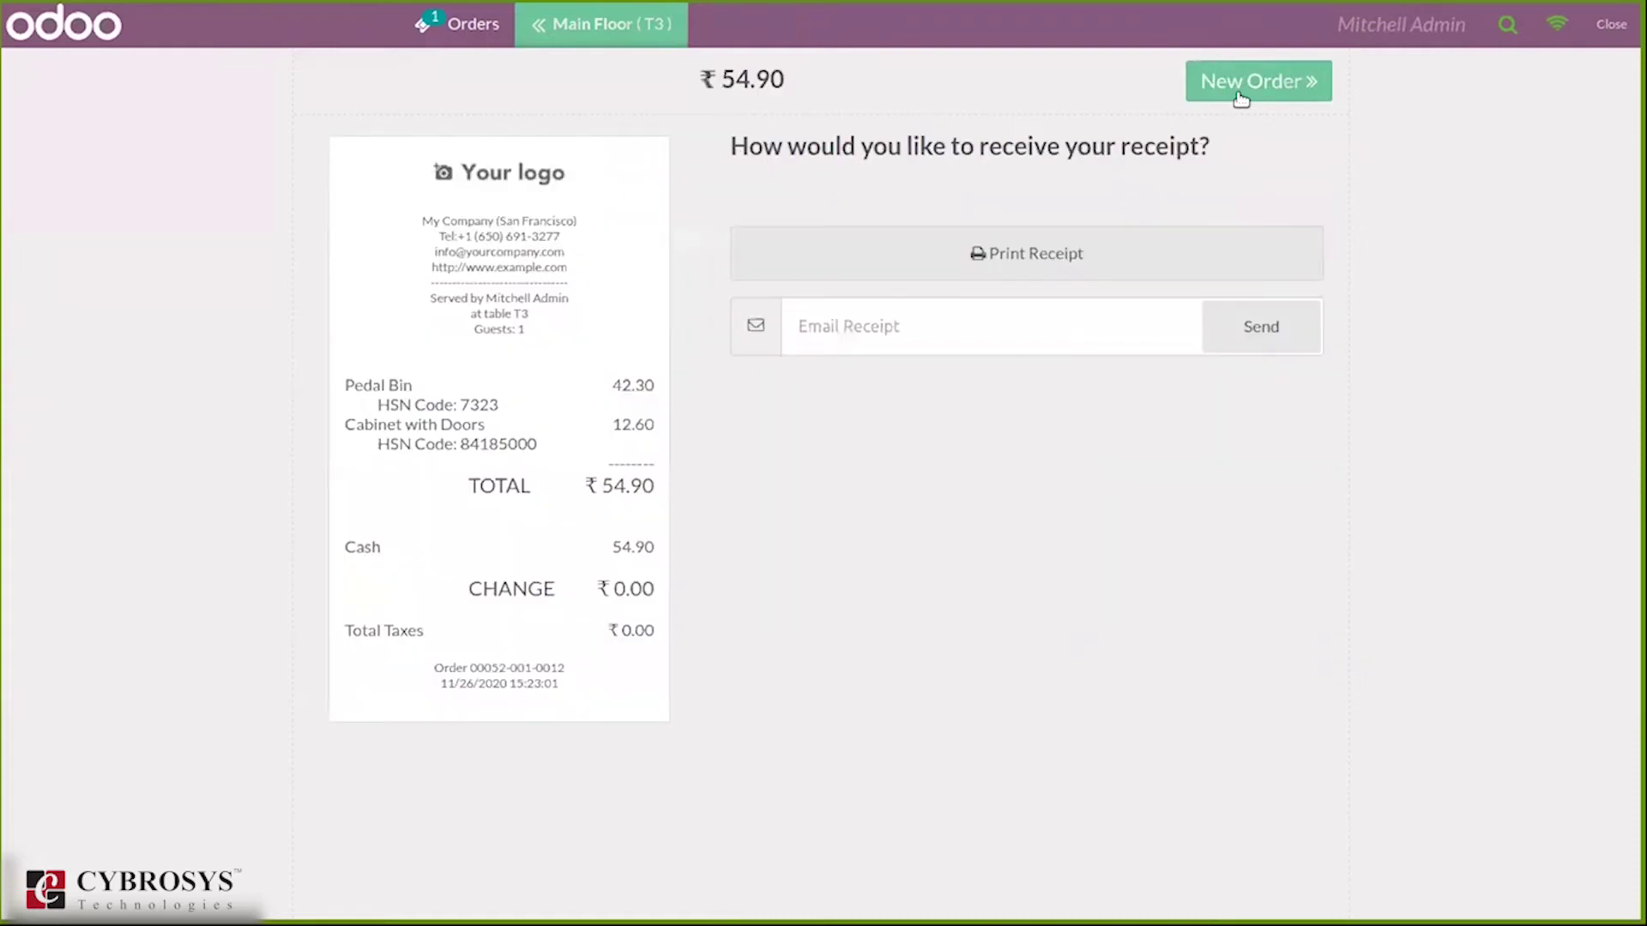
pyautogui.click(1240, 89)
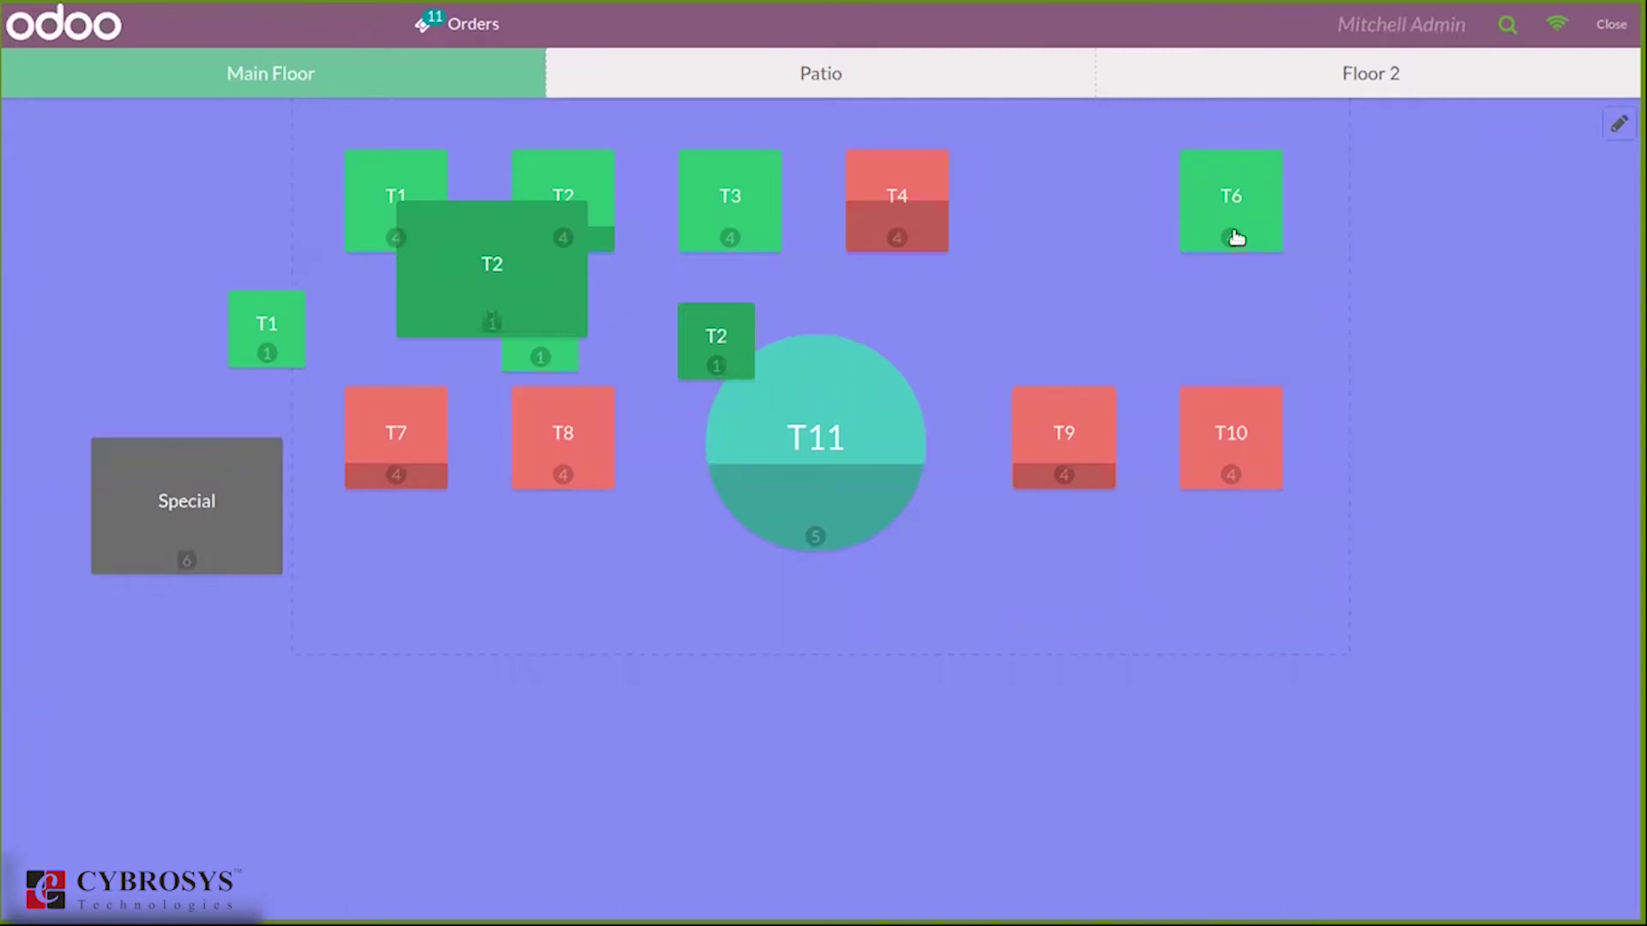
# Close and confirm leaving the POS register, returning to the dashboard.
pyautogui.click(1616, 23)
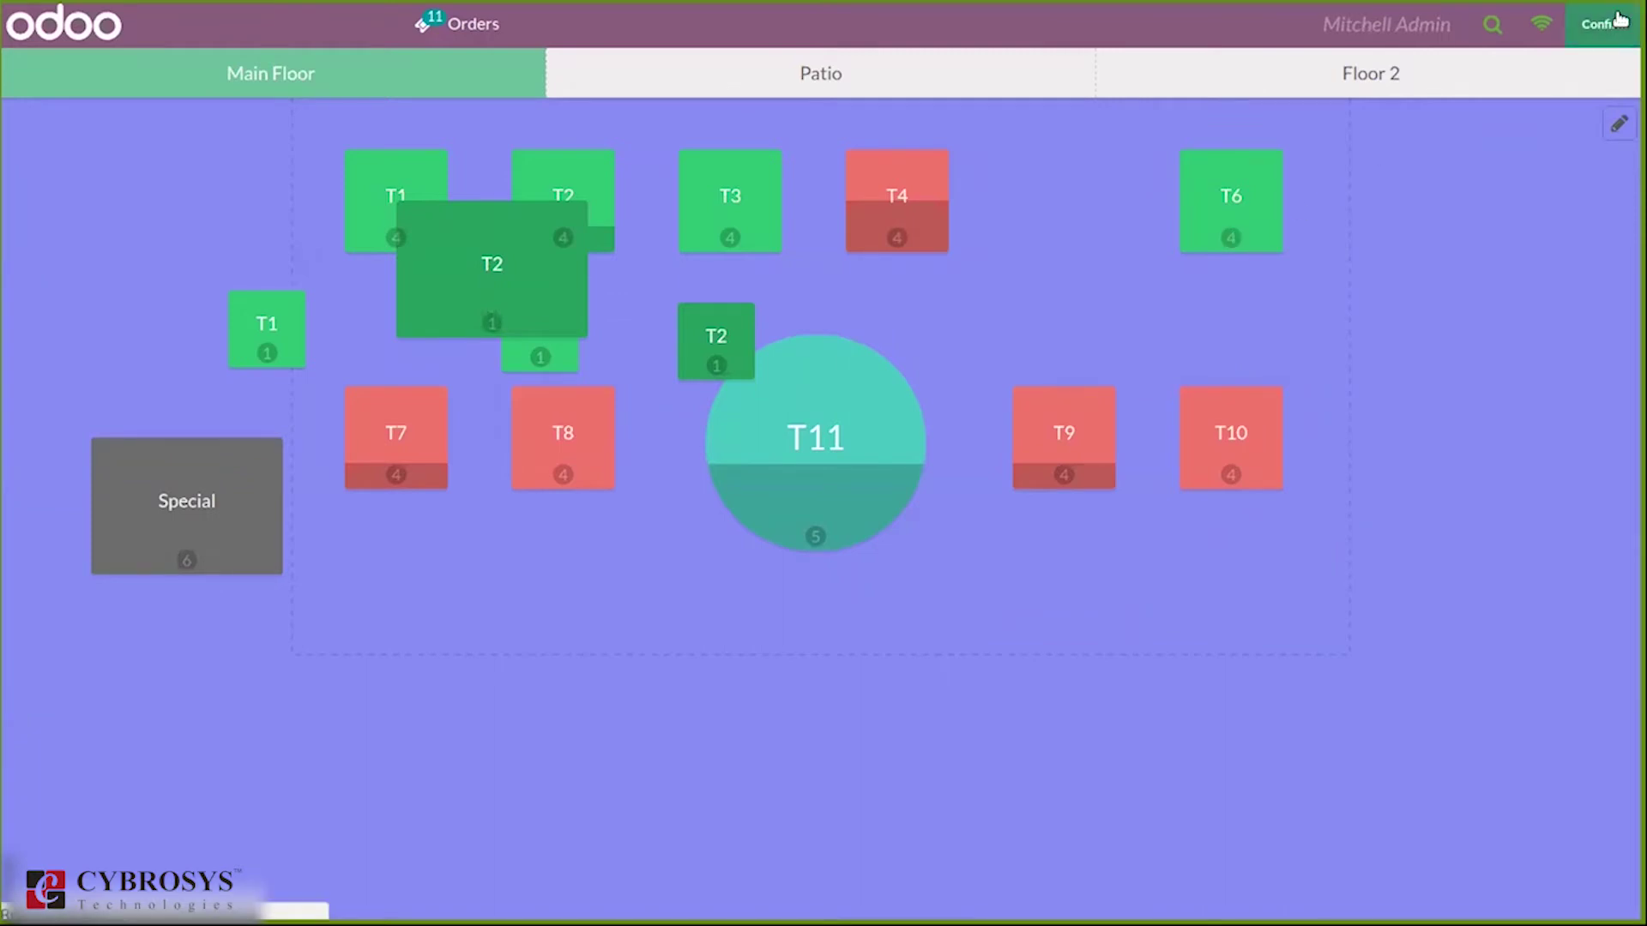
pyautogui.click(1620, 18)
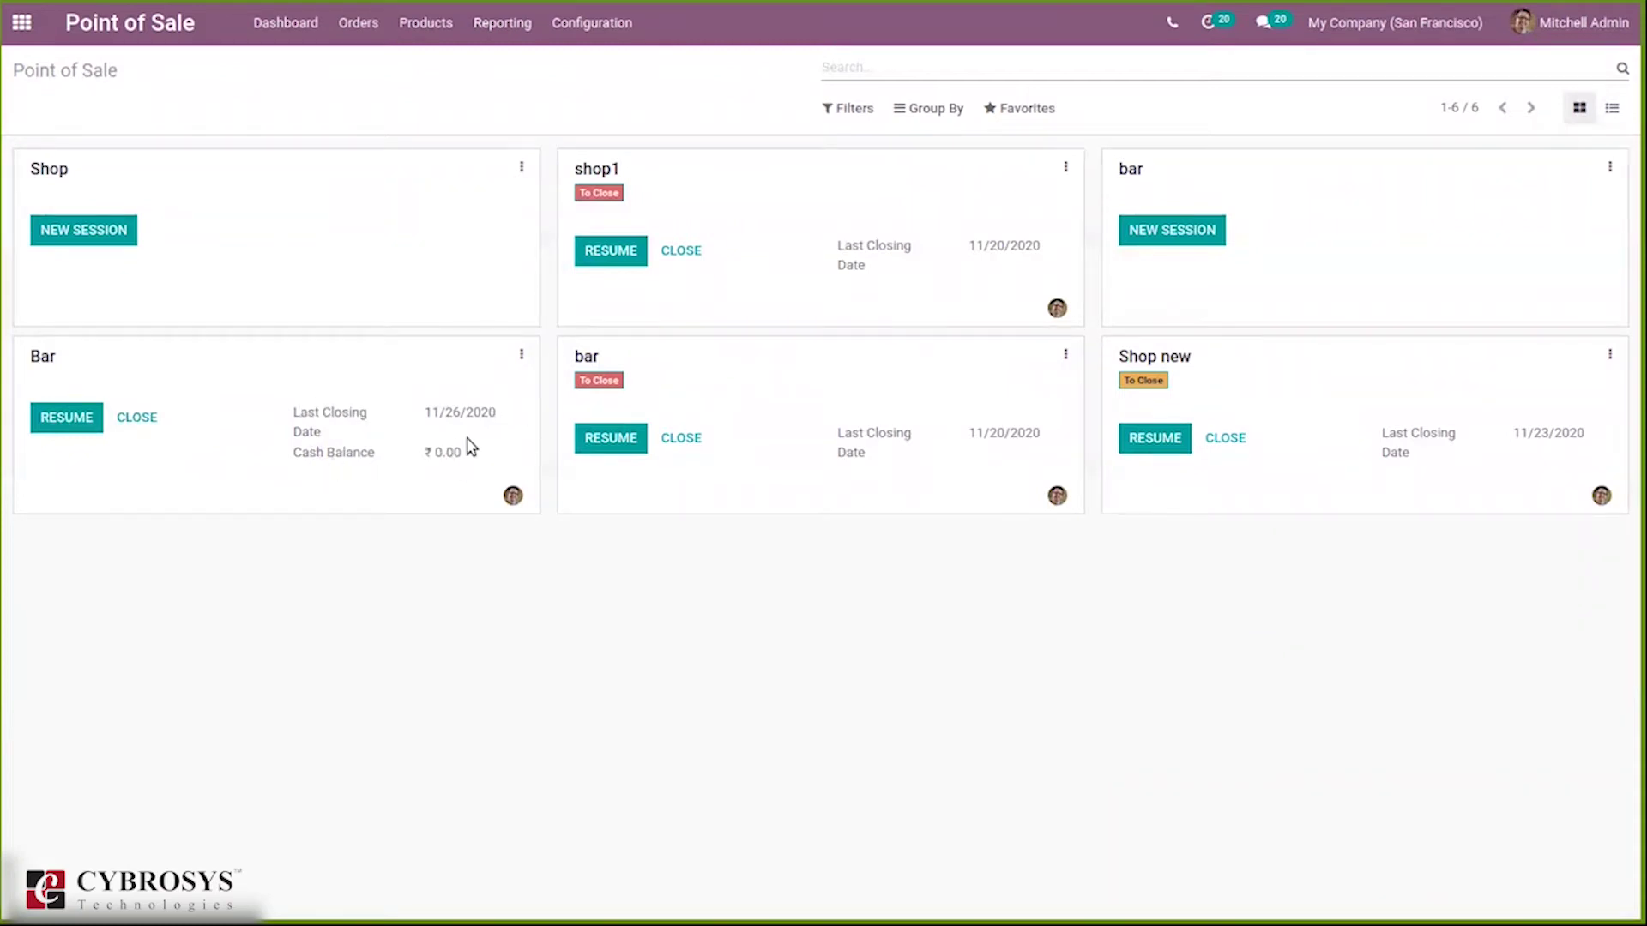
# Bring up session POS/00052's closing form and review its ₹1,054.90 expected cash.
pyautogui.click(124, 417)
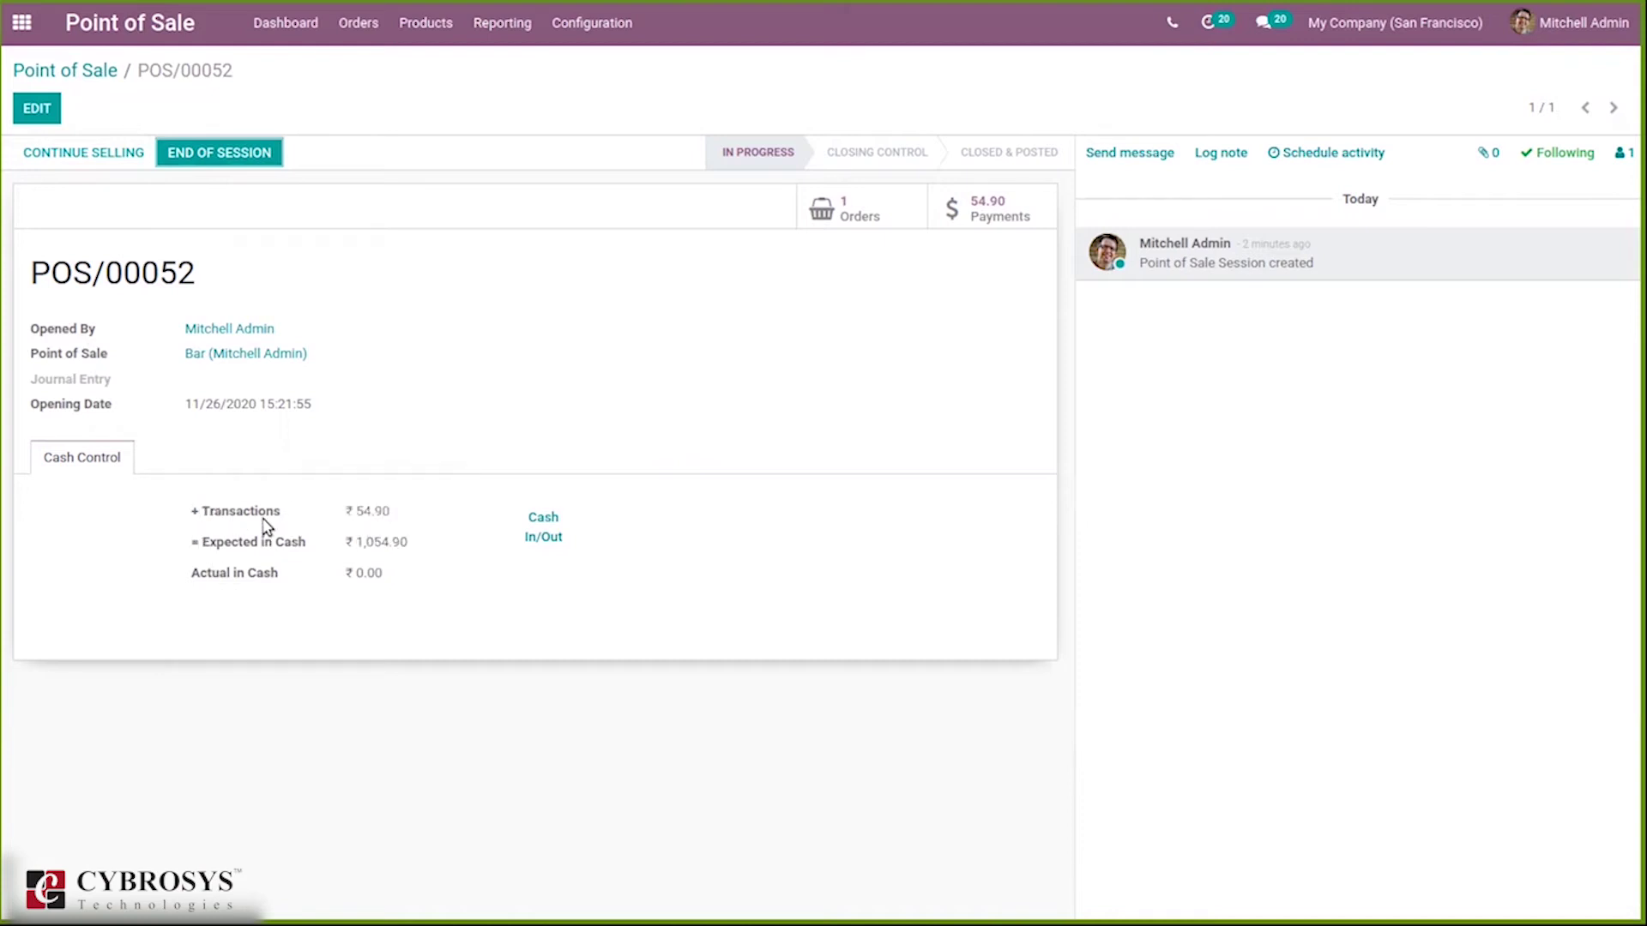
pyautogui.moveTo(264, 517)
pyautogui.moveTo(210, 549)
pyautogui.click(866, 206)
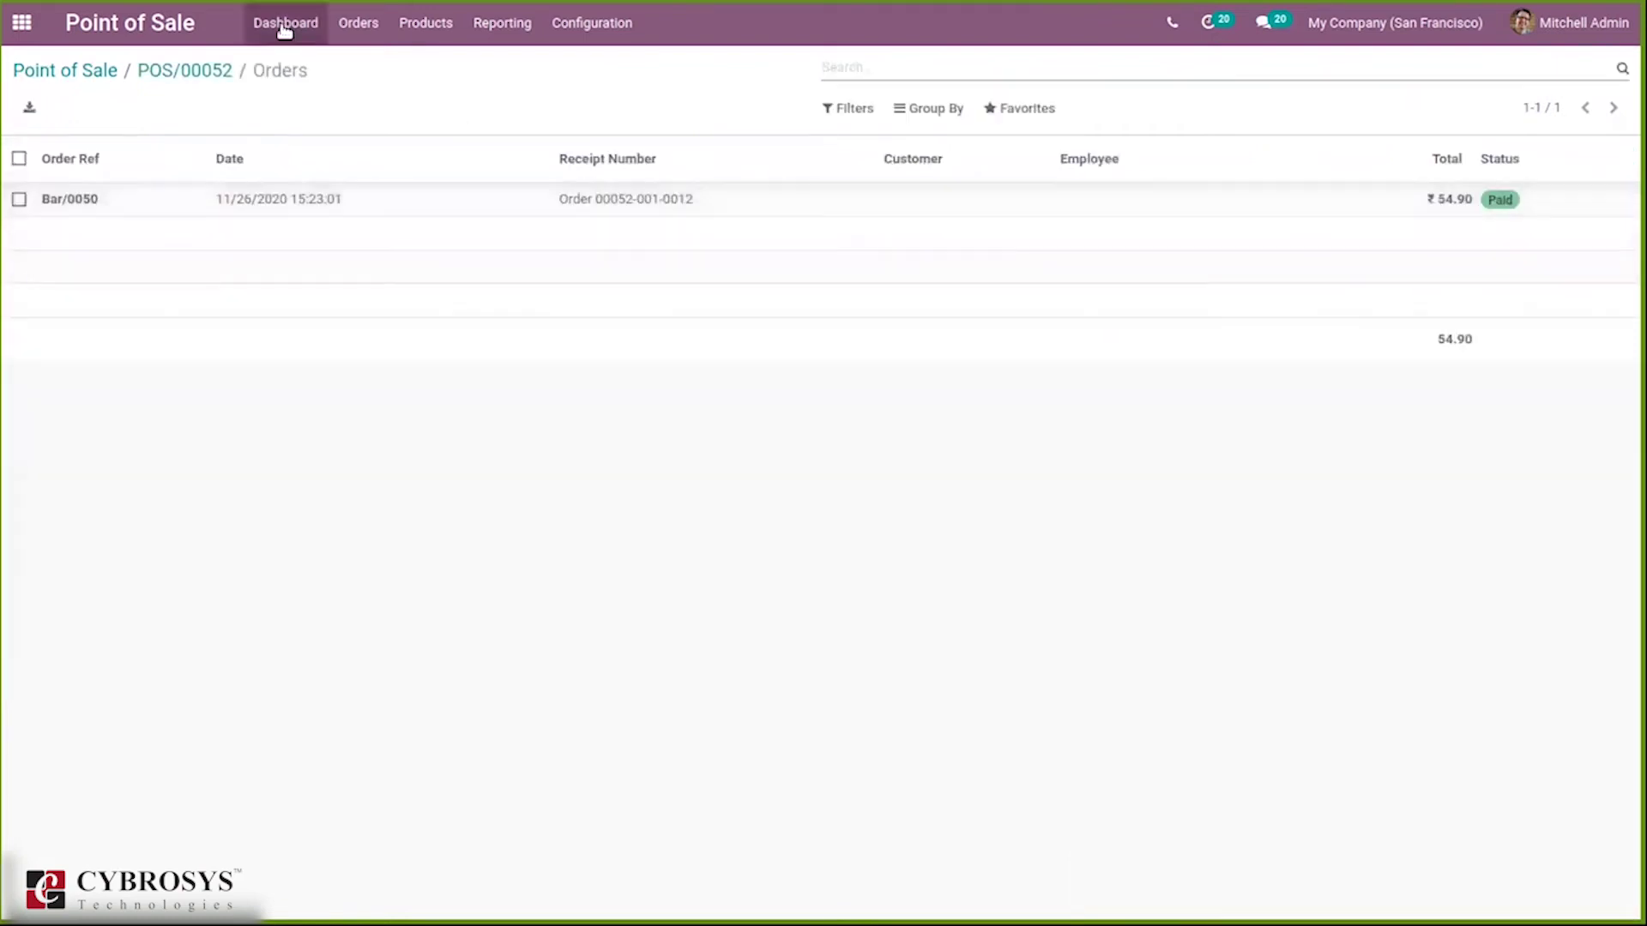
pyautogui.click(183, 72)
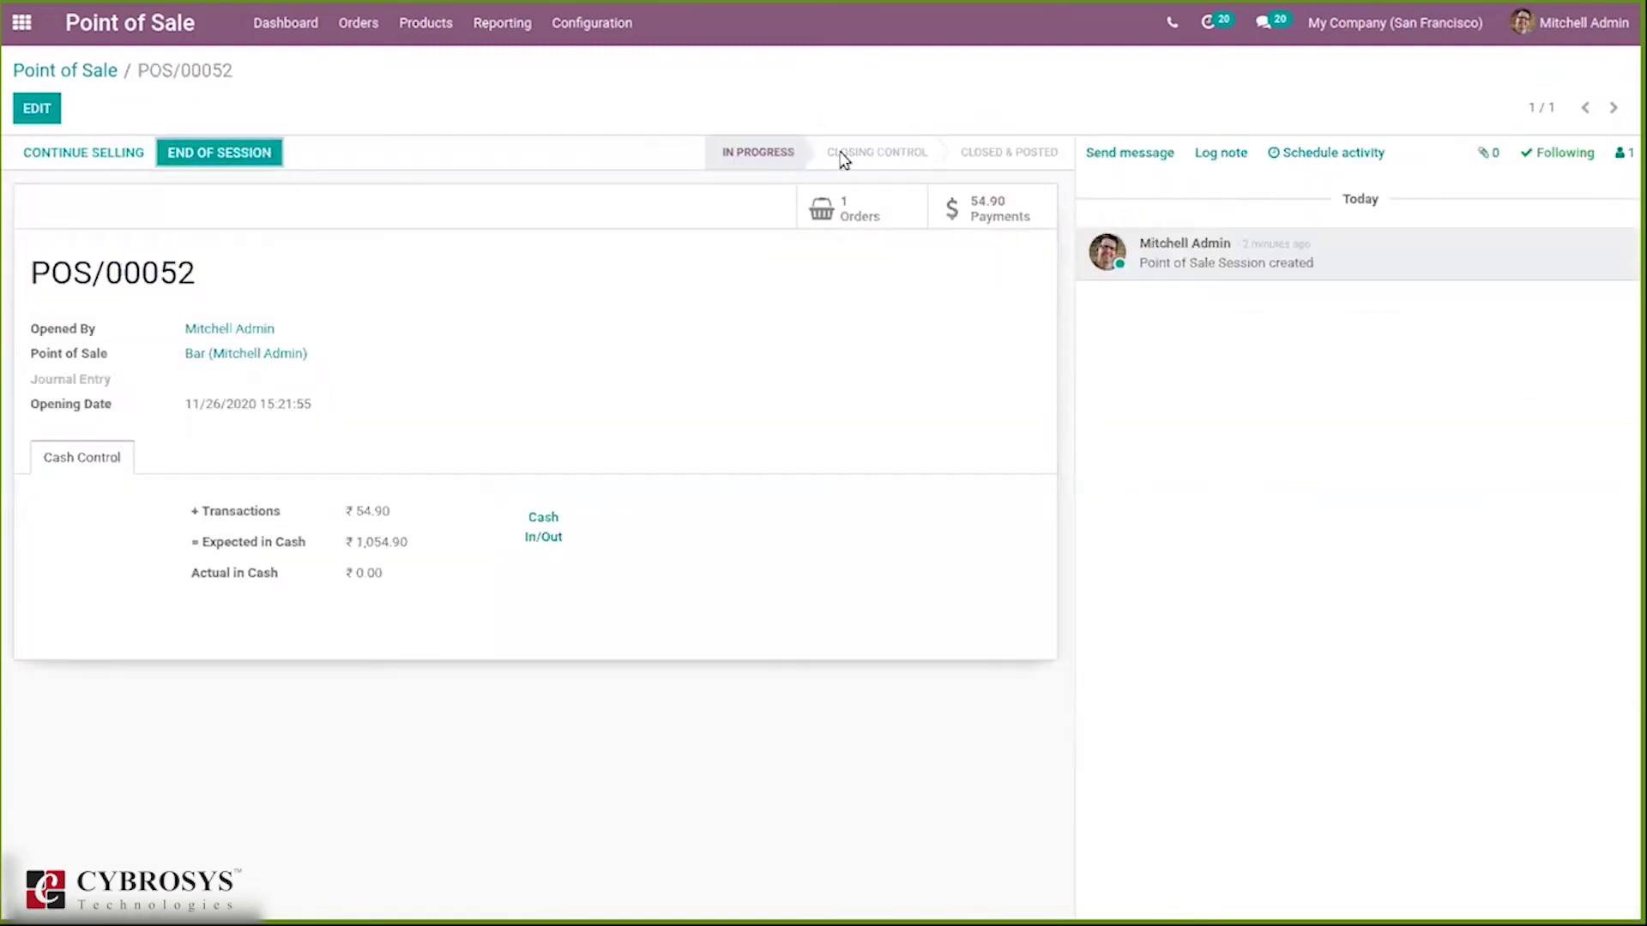
pyautogui.click(1027, 224)
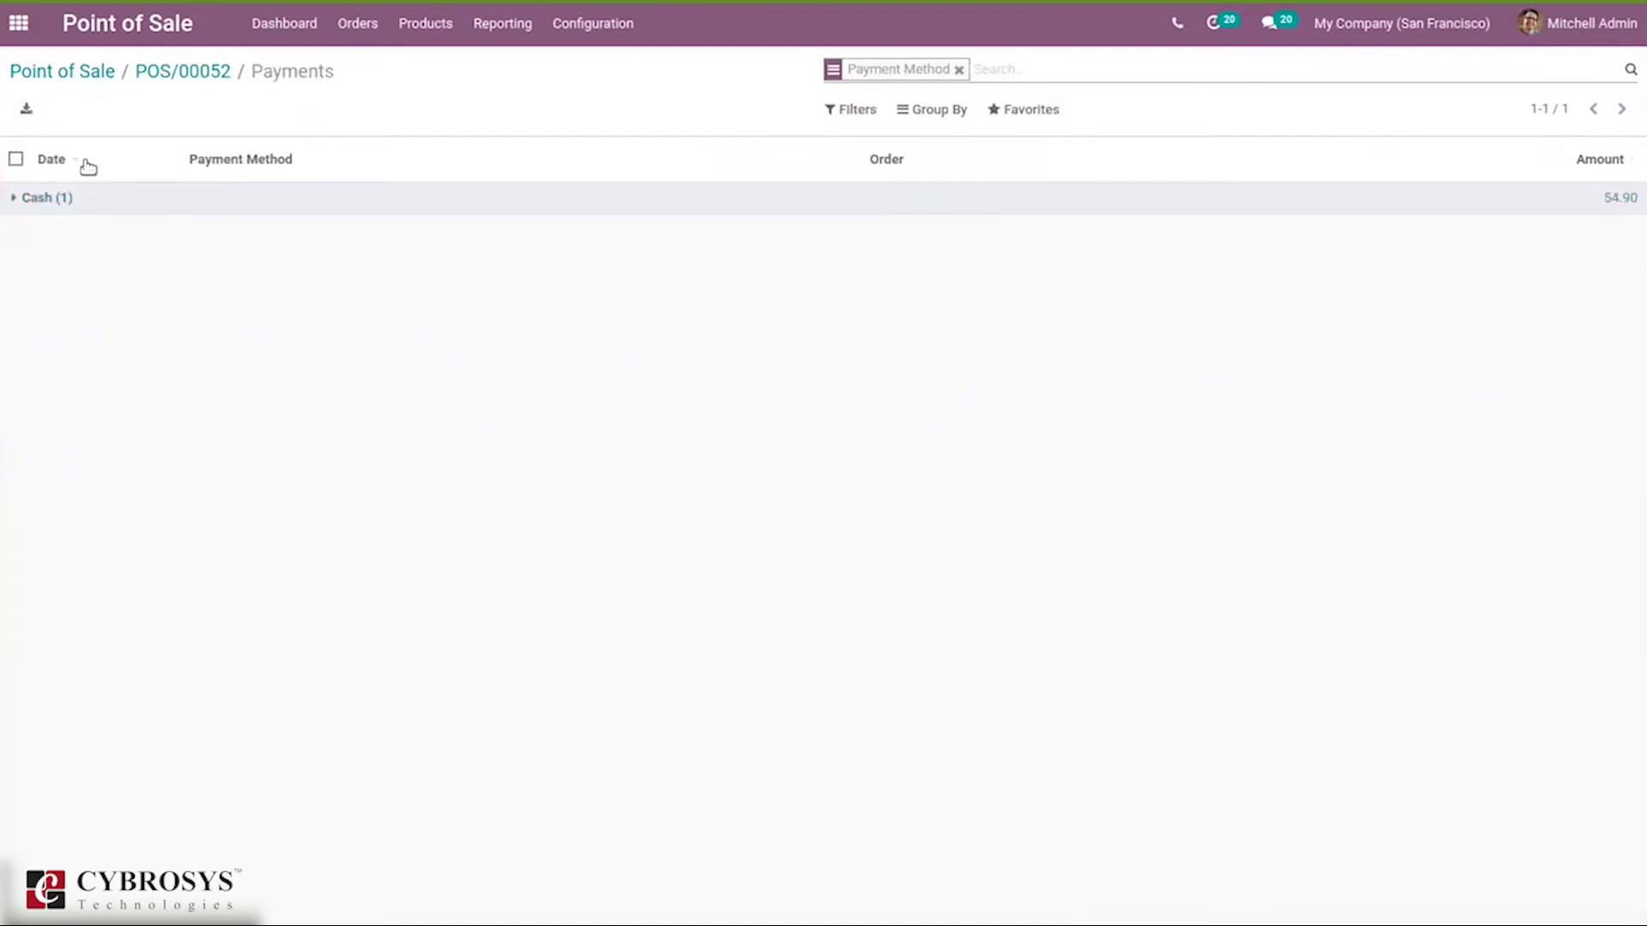
pyautogui.click(16, 198)
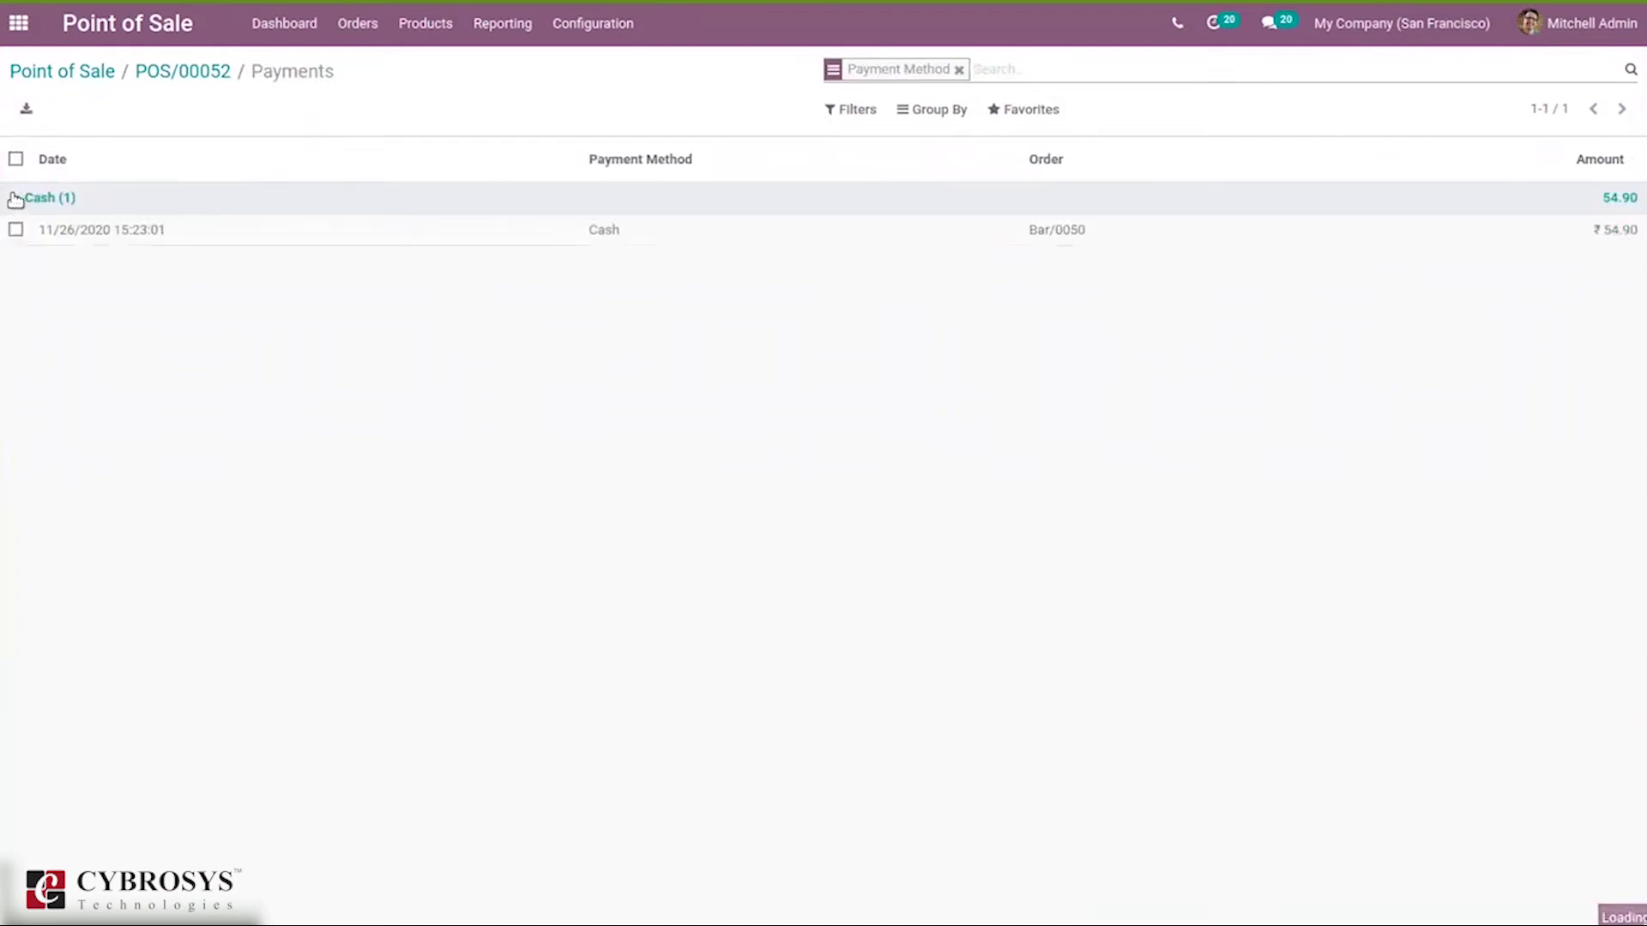
pyautogui.click(182, 75)
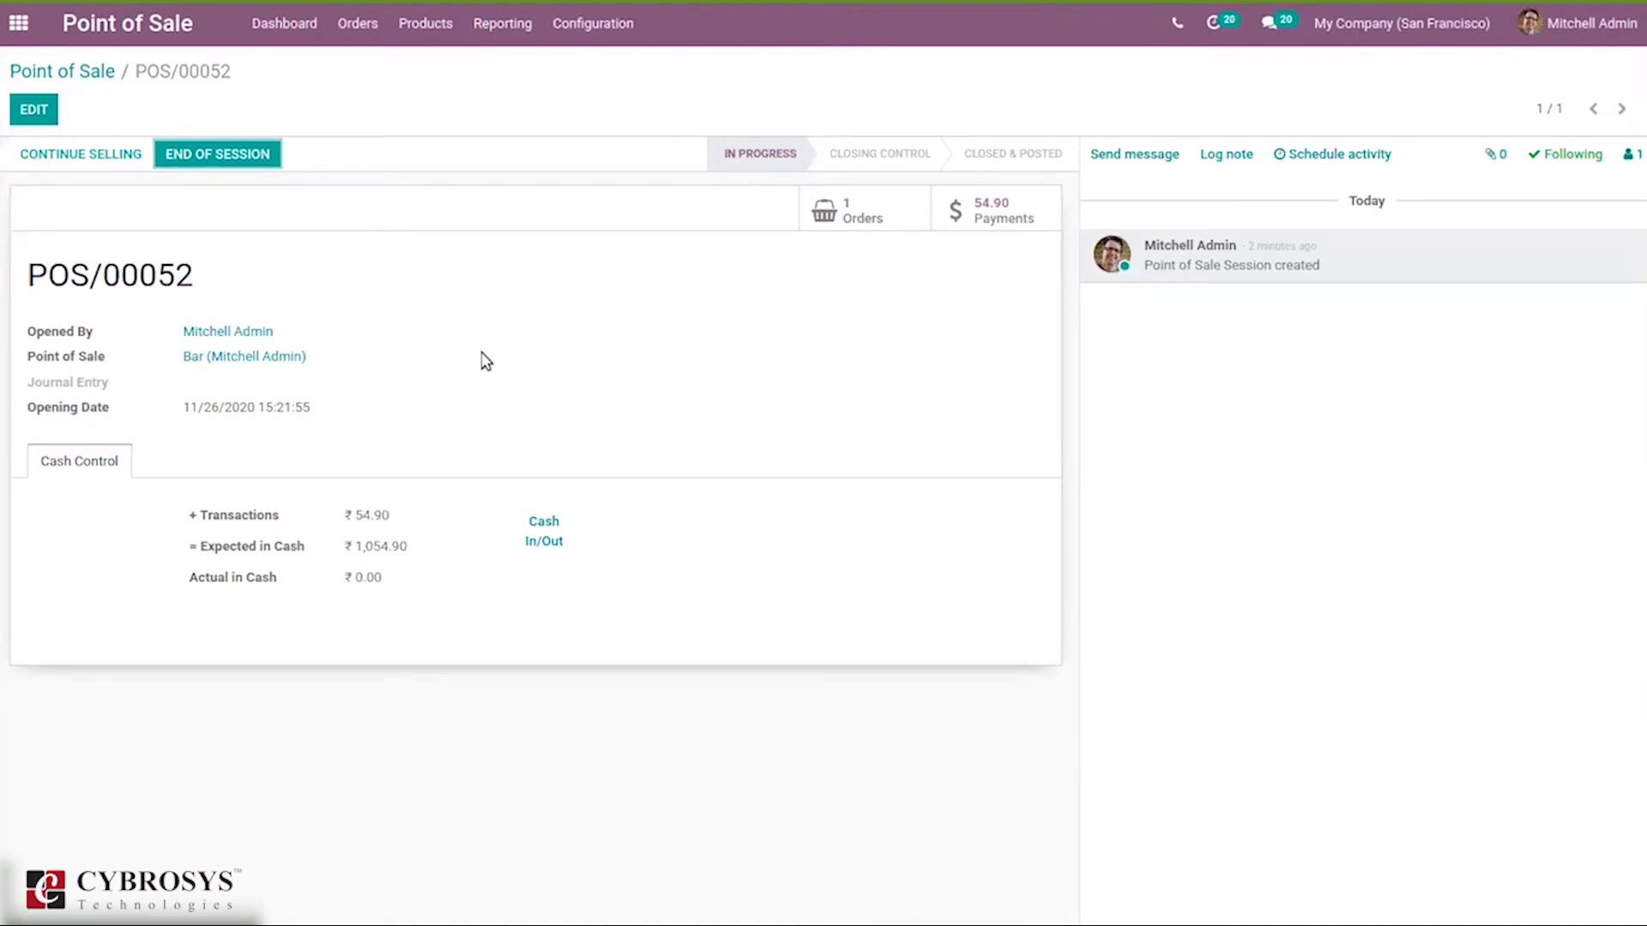
# View the cash in/out form and dismiss it without changes.
pyautogui.click(543, 531)
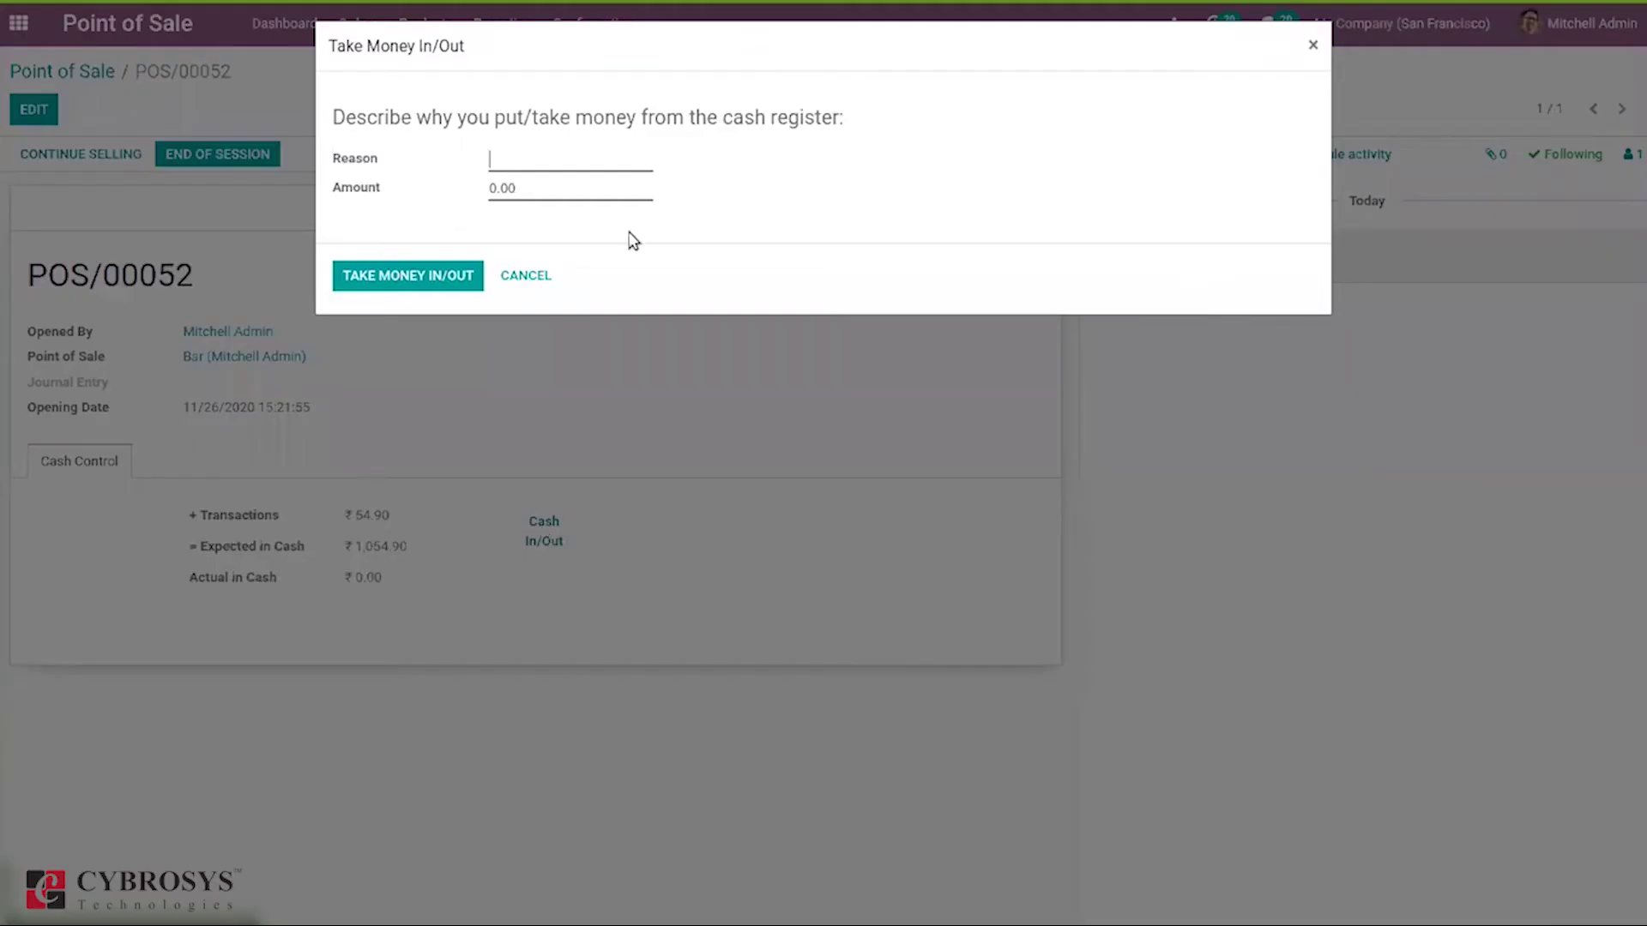
pyautogui.click(1315, 47)
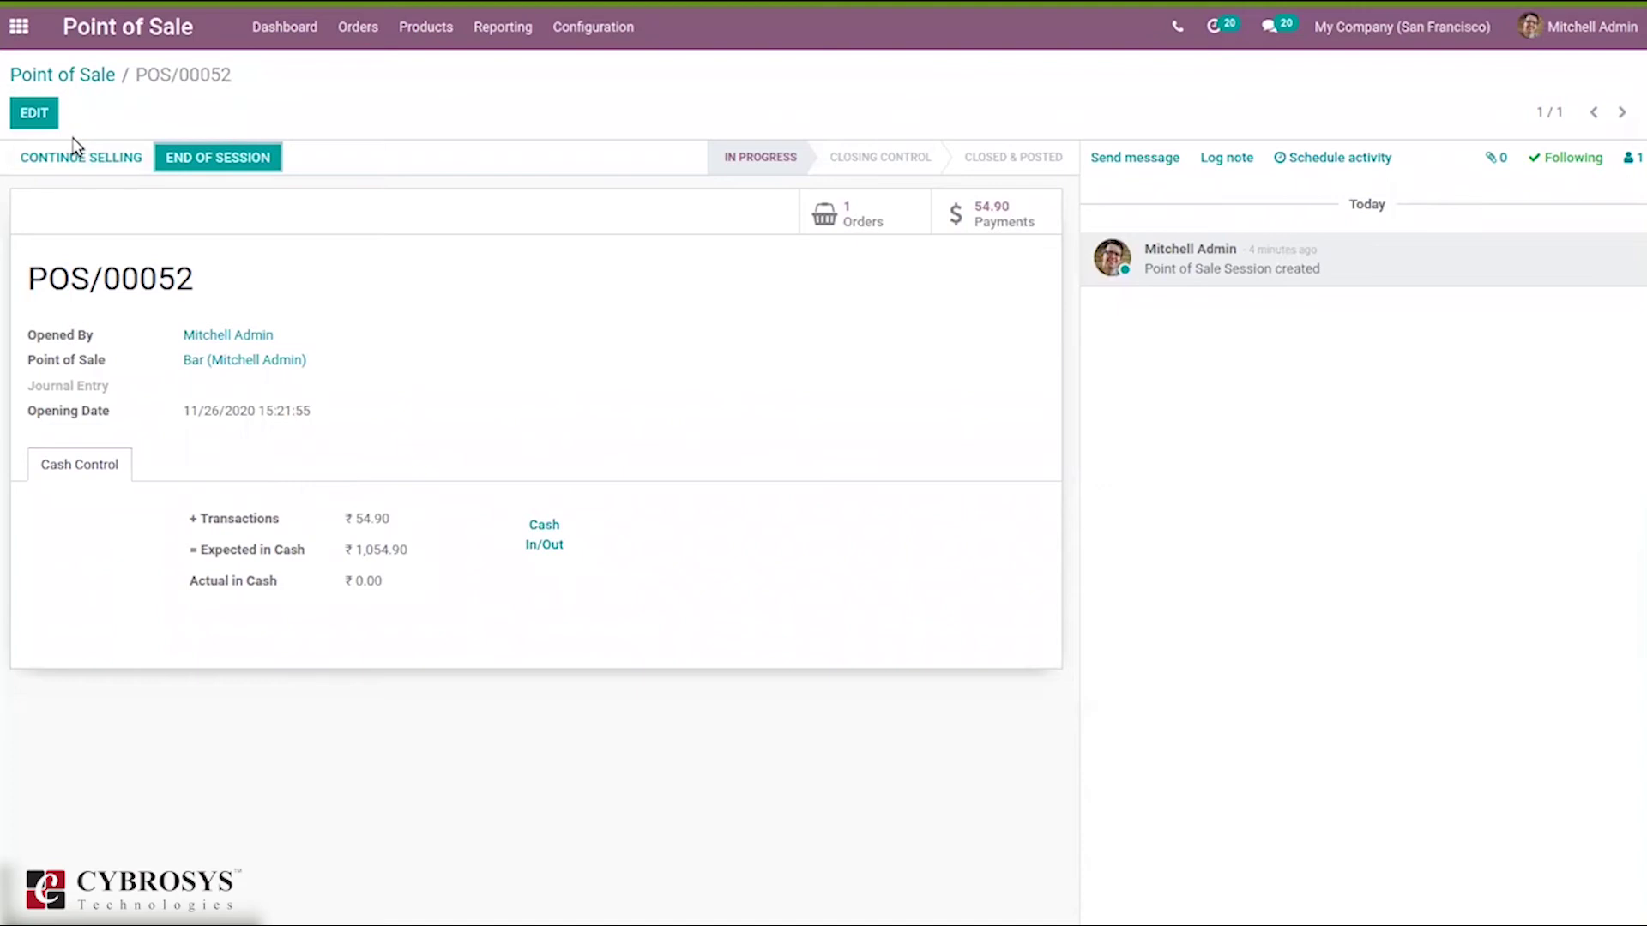
# Resume selling and add a Customizable Desk and Cabinet with Doors (lot94546) to table T2.
pyautogui.click(71, 169)
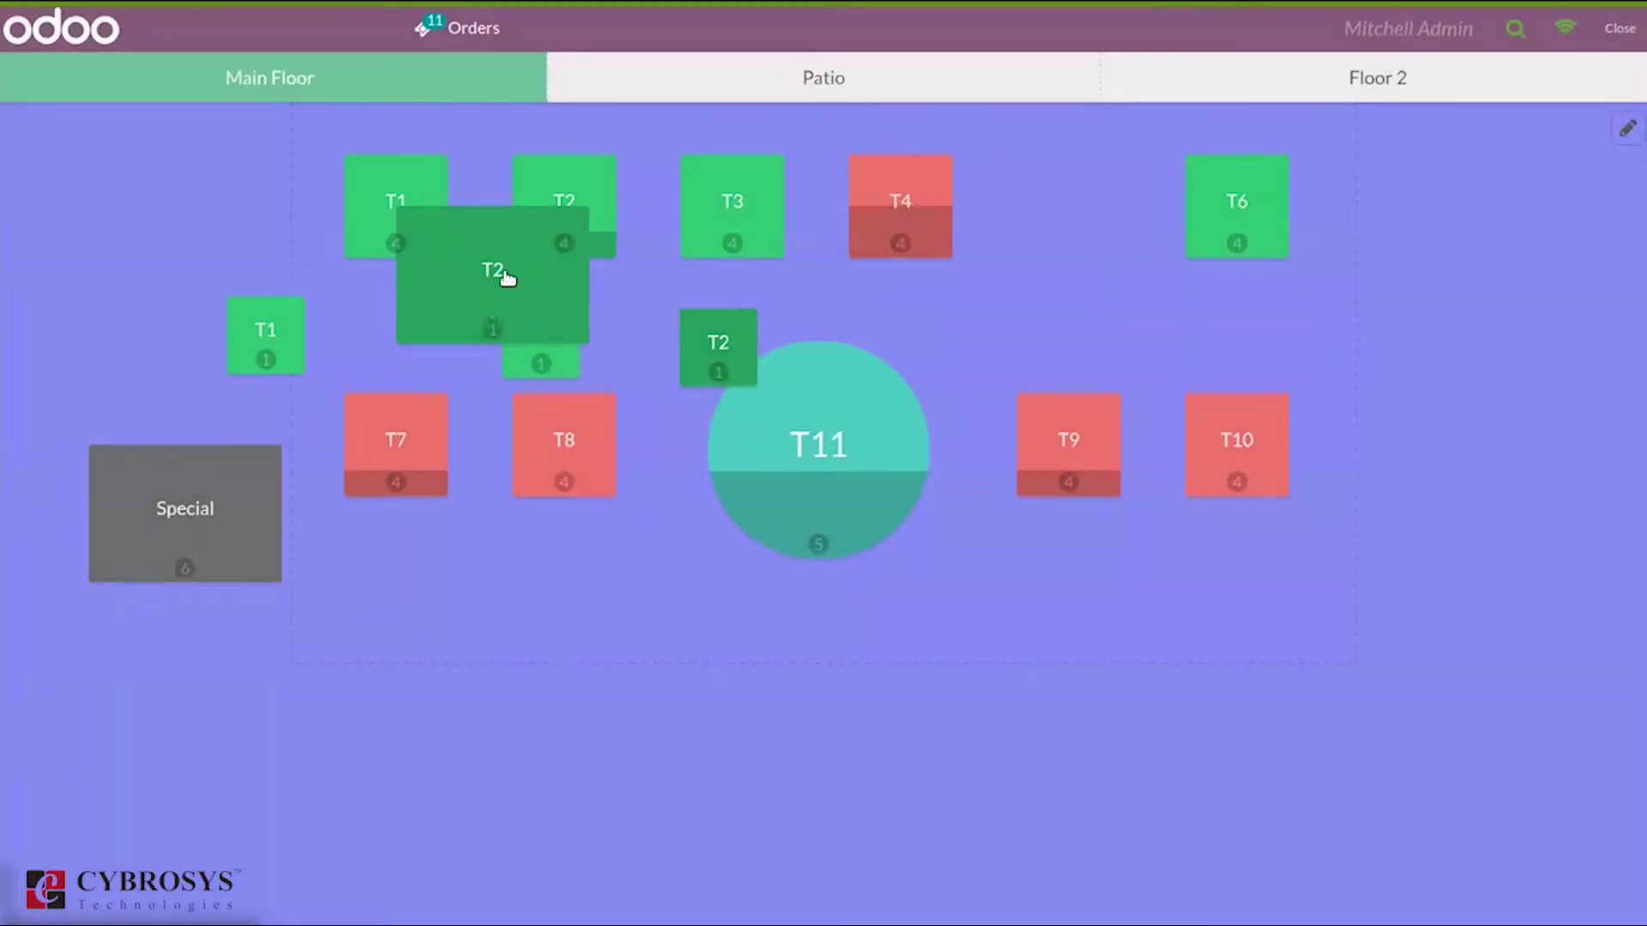
pyautogui.click(509, 268)
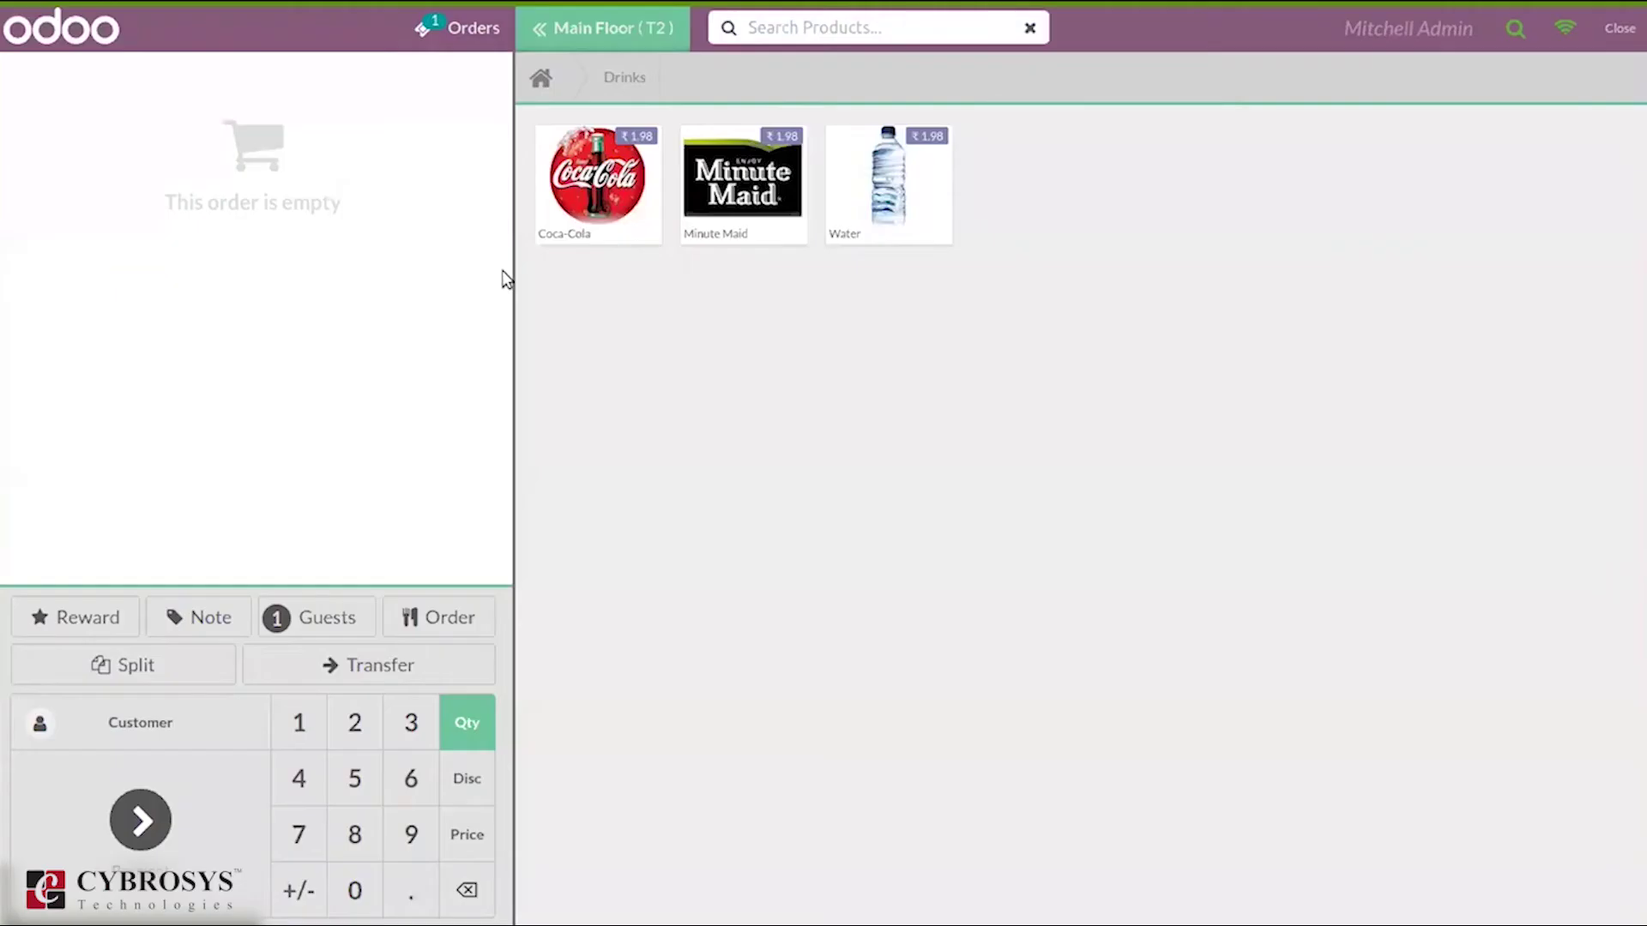
pyautogui.click(542, 78)
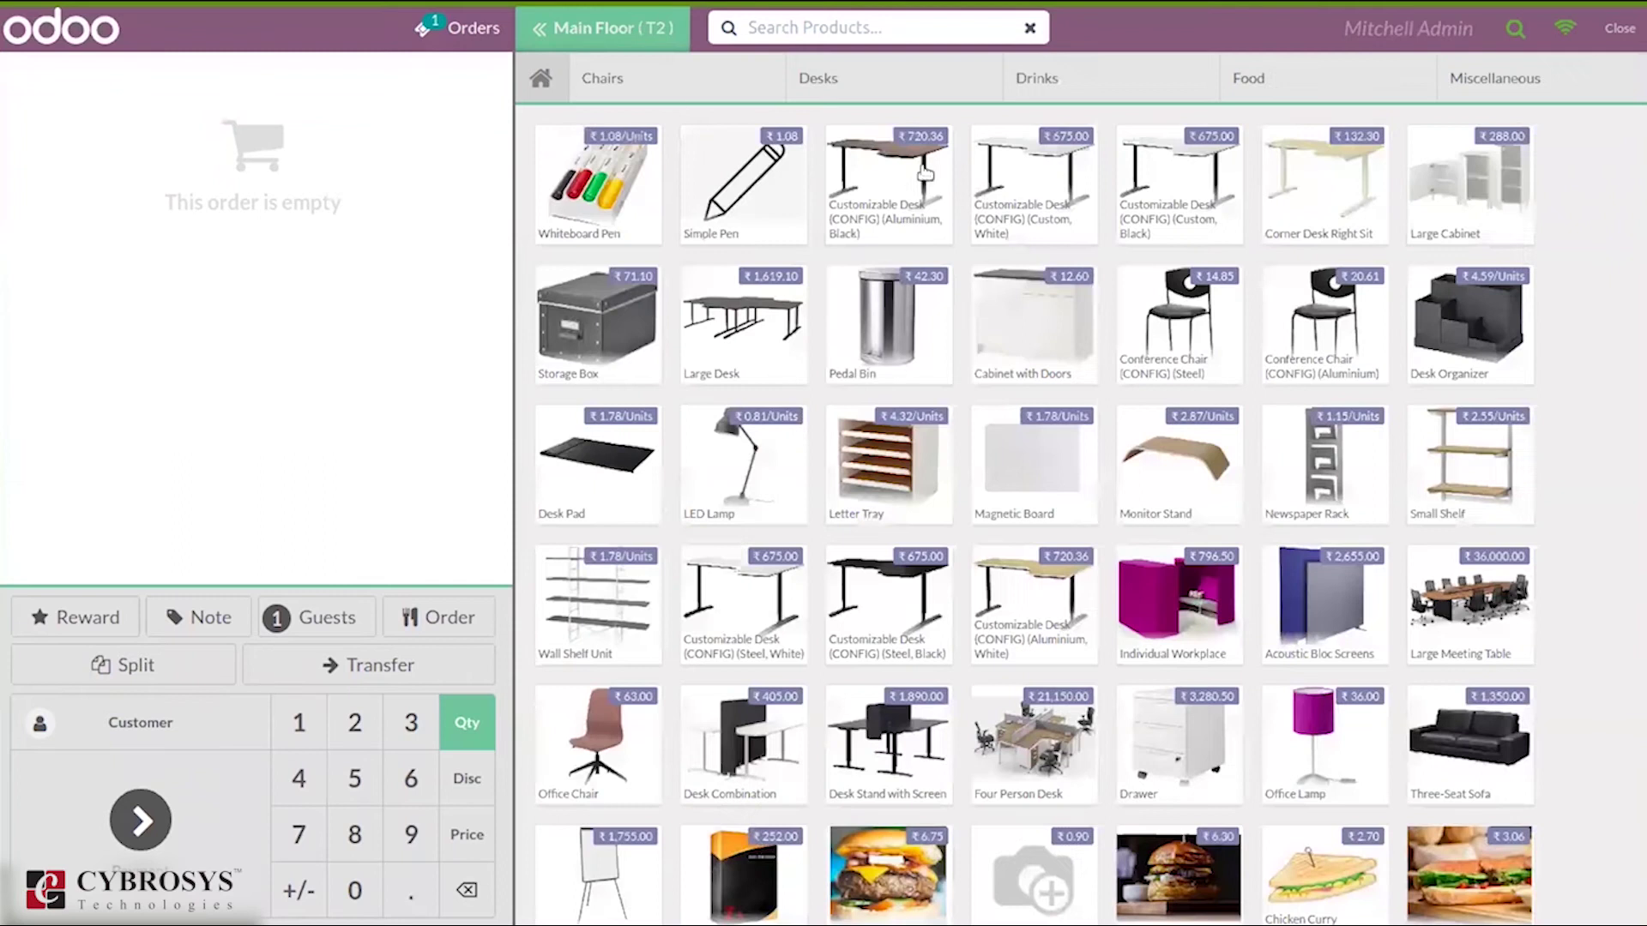
pyautogui.click(890, 175)
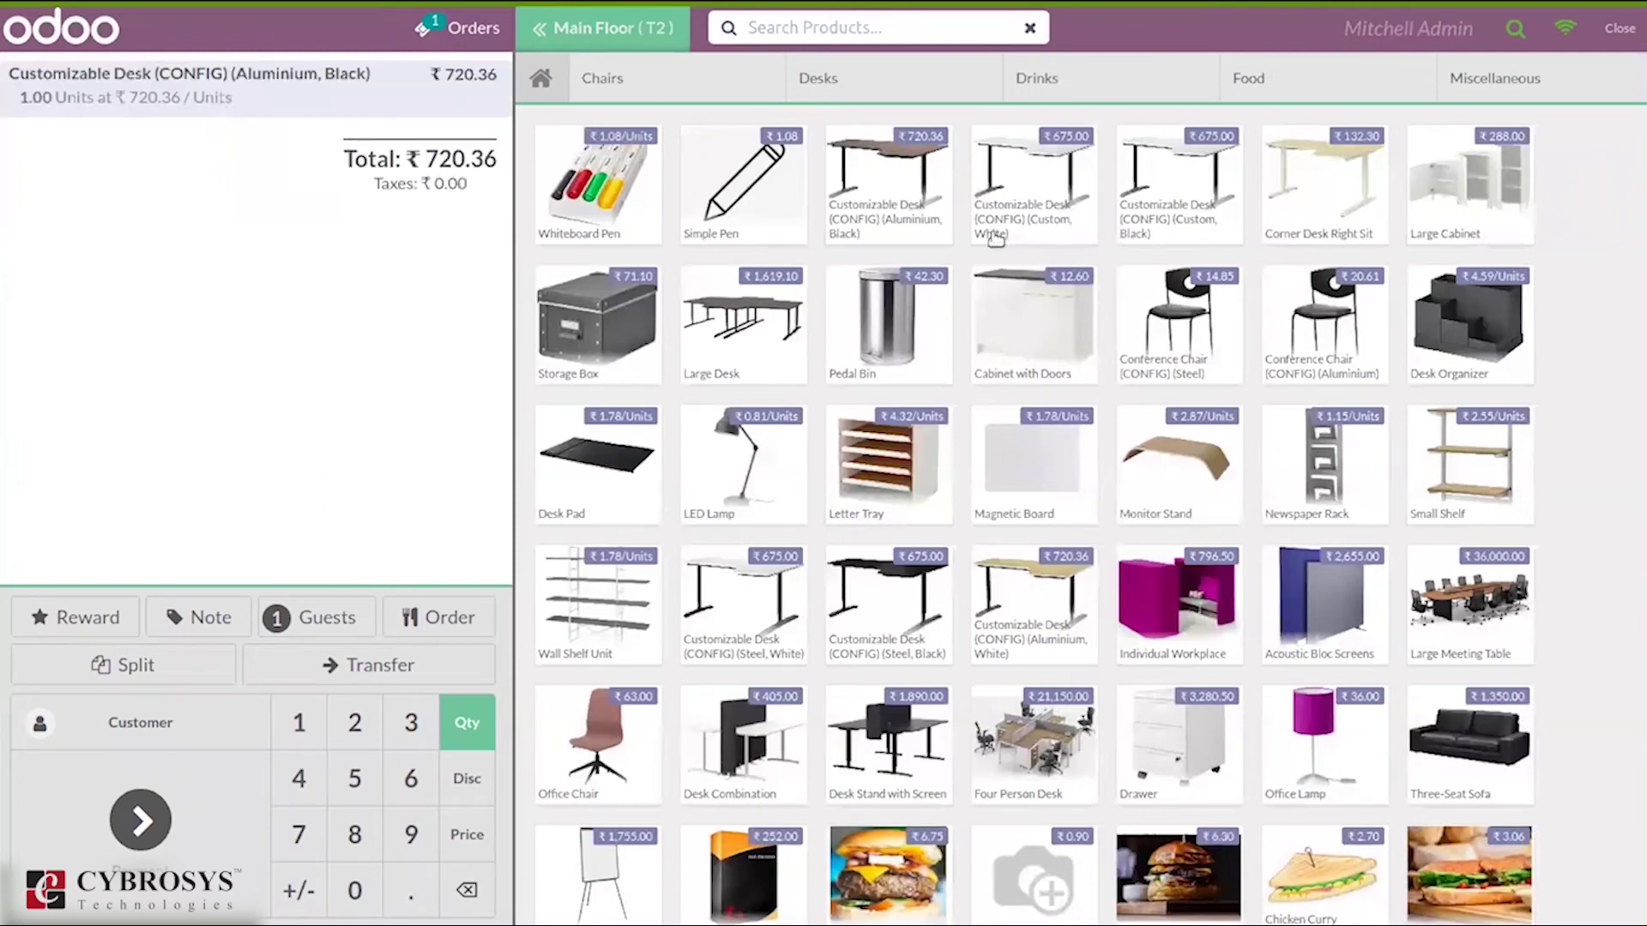
pyautogui.click(1047, 319)
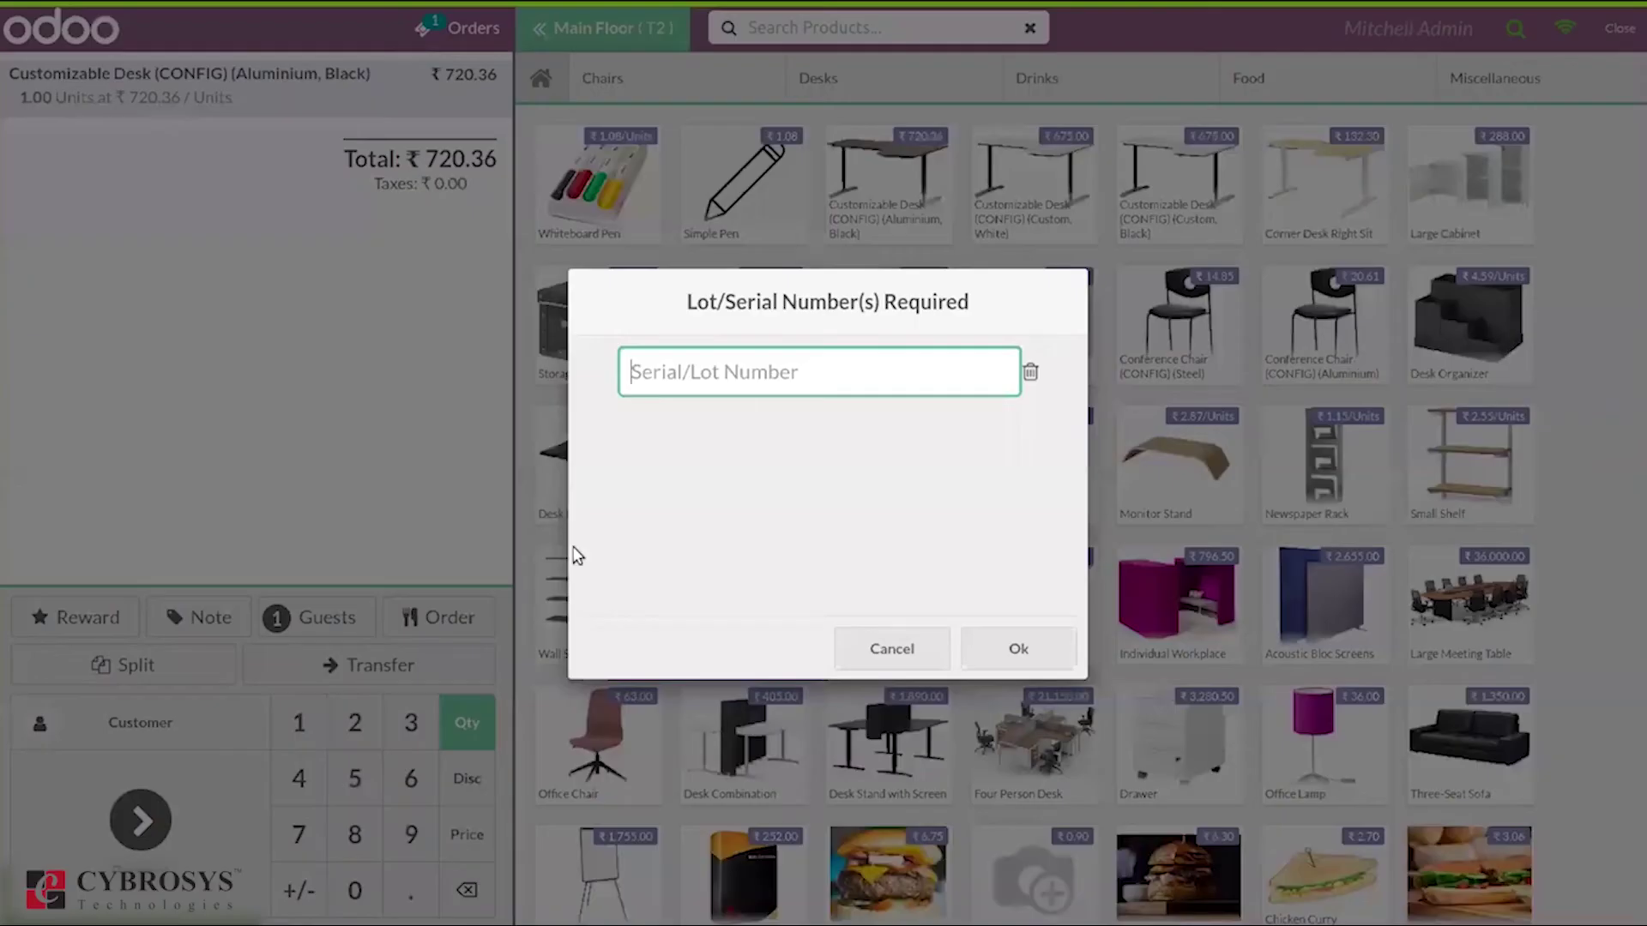
pyautogui.write('lot94546')
pyautogui.click(1008, 646)
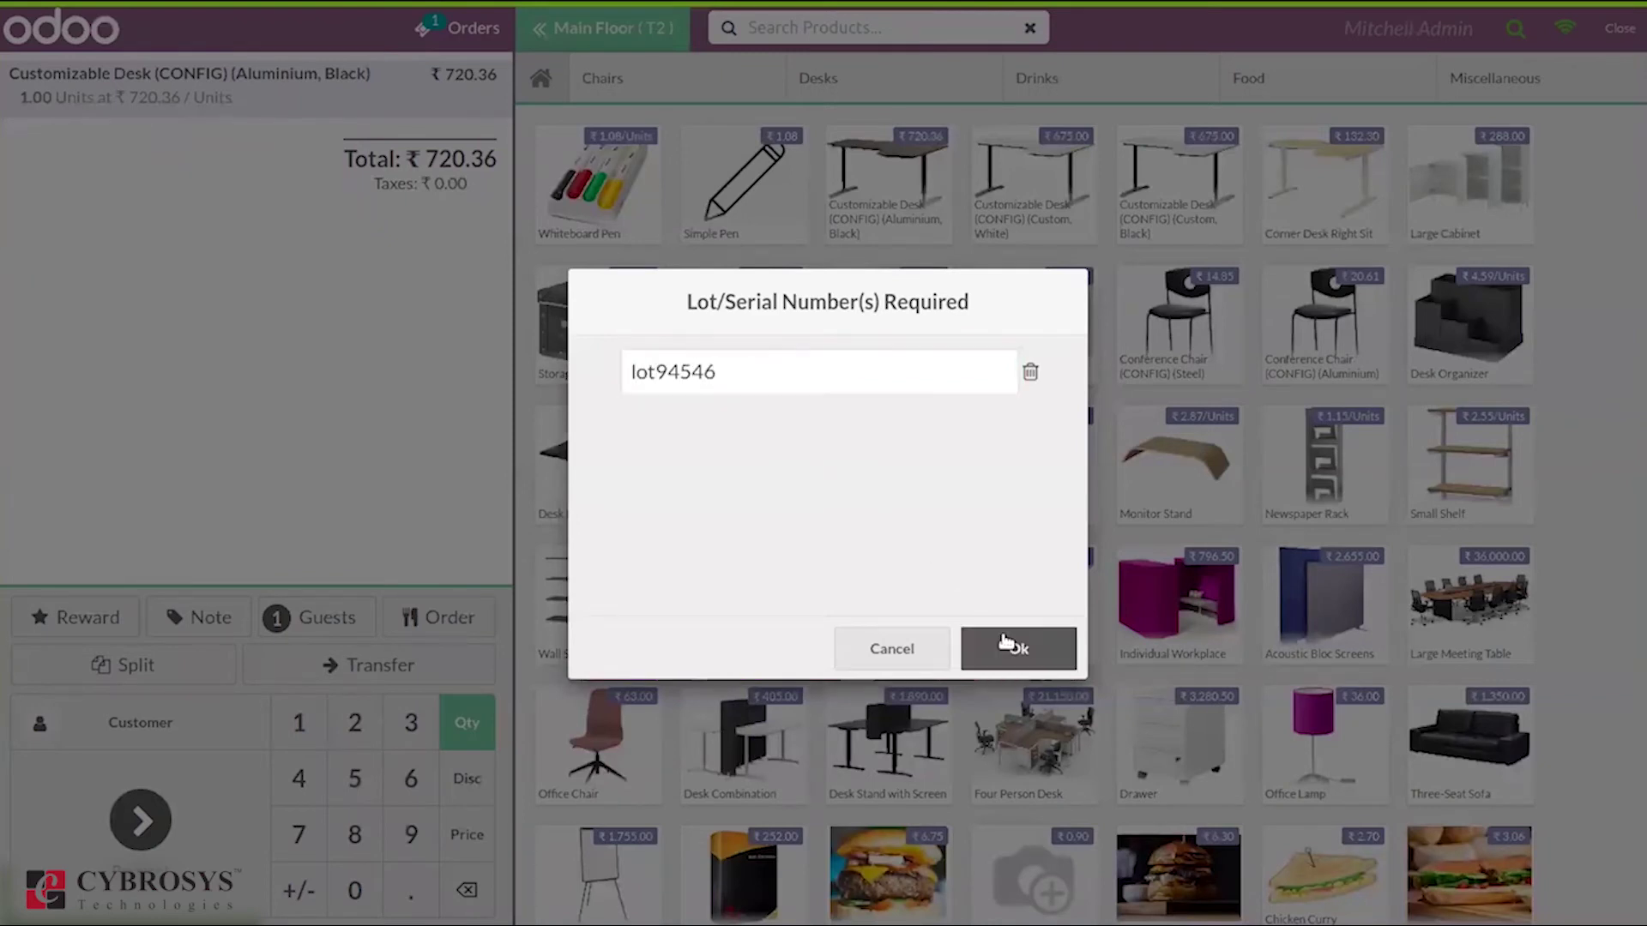
# Pay the ₹732.96 order in cash, validate it, and start a new order.
pyautogui.click(182, 799)
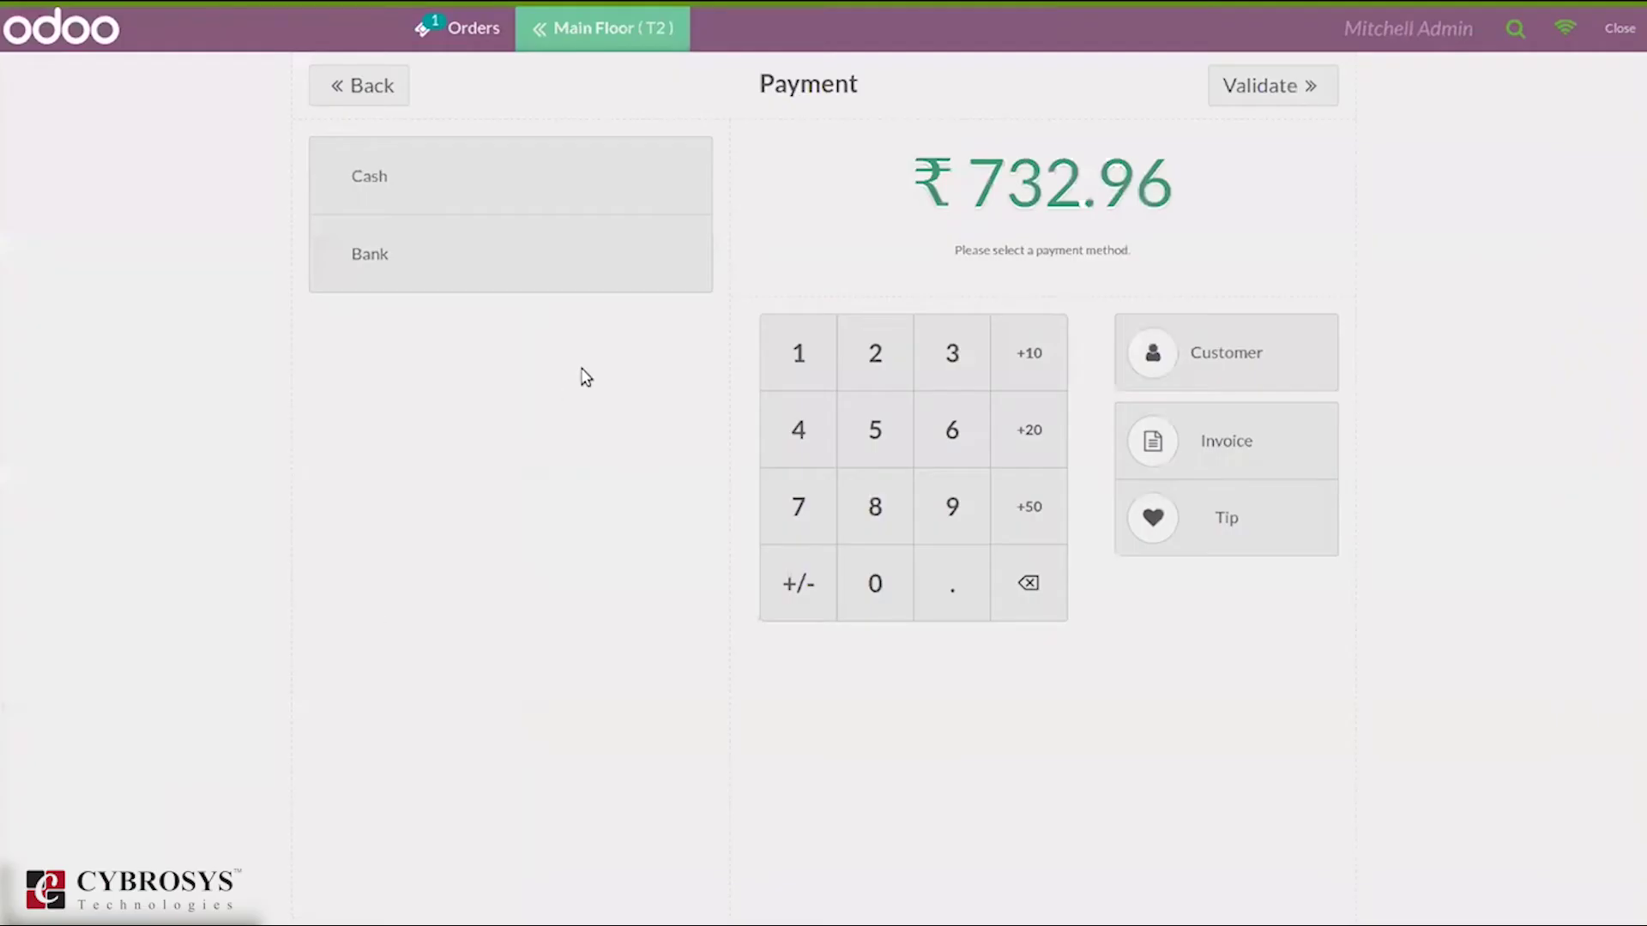
pyautogui.click(447, 174)
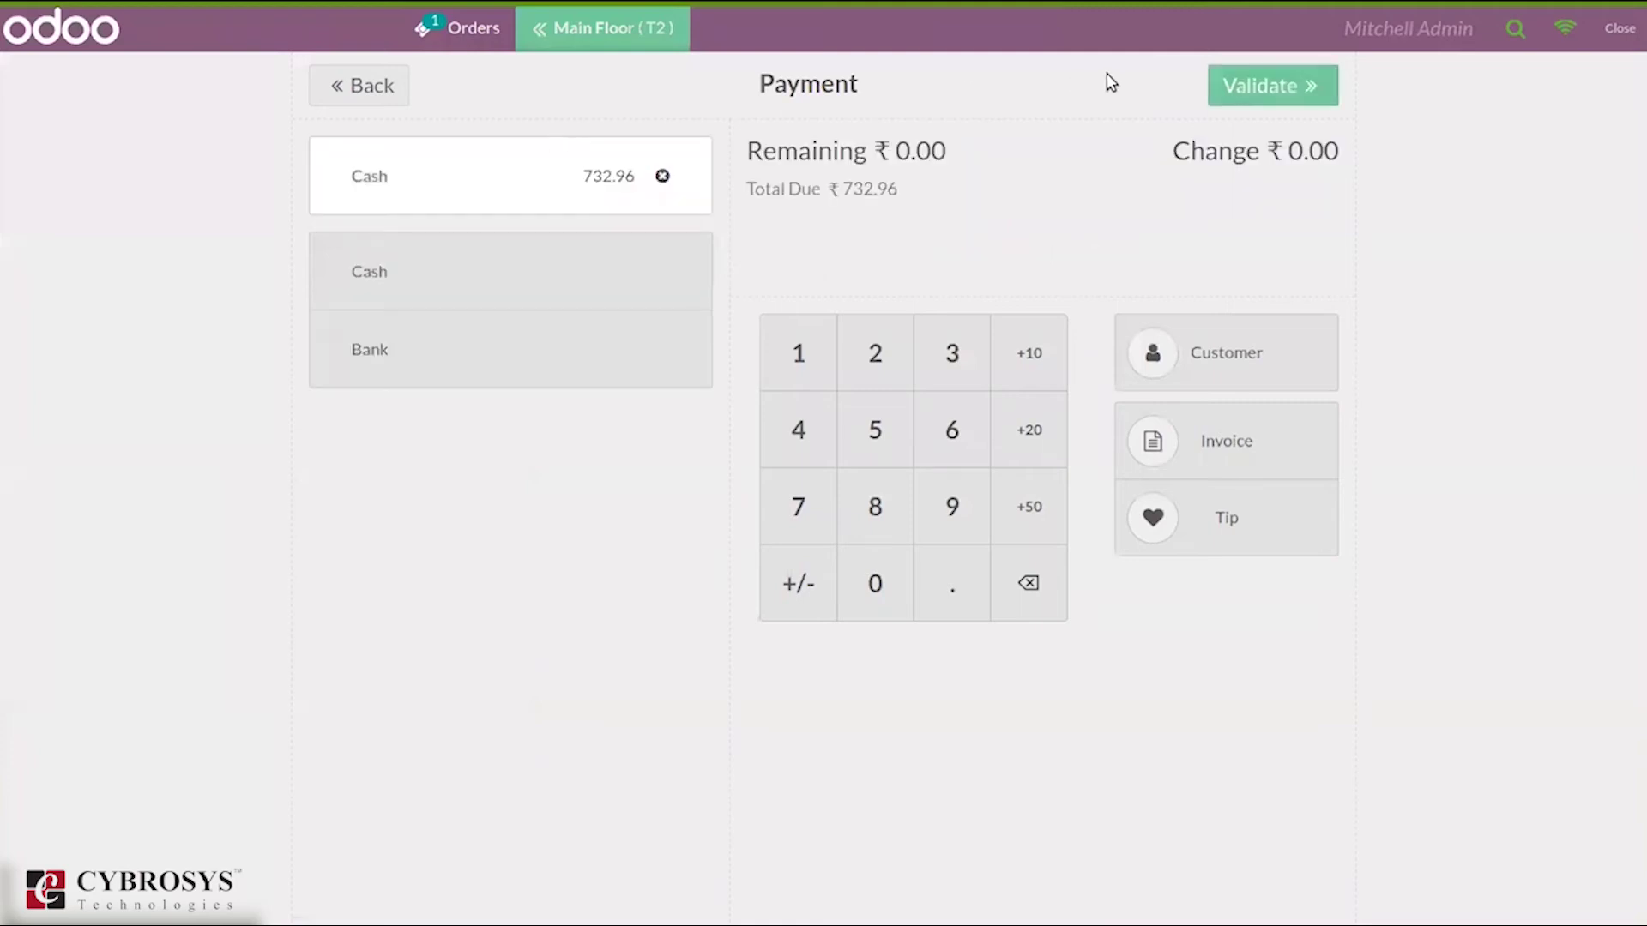
pyautogui.click(1228, 89)
pyautogui.click(1228, 89)
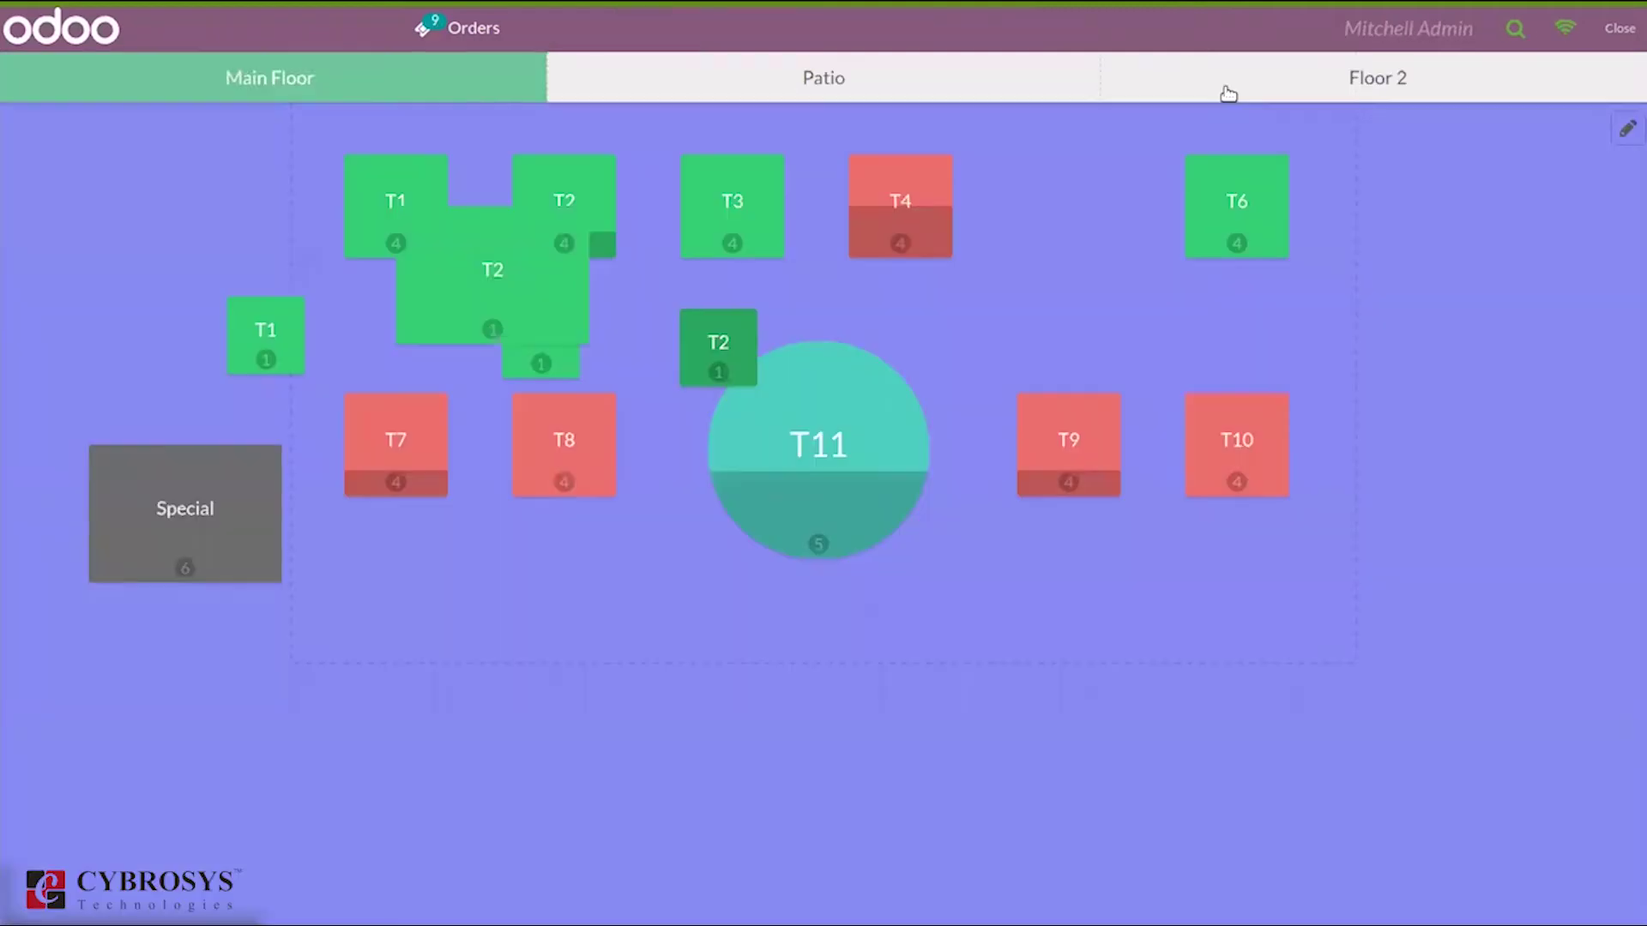
# Leave the register and reopen the Bar session form showing 2 orders totalling ₹787.86.
pyautogui.click(1597, 21)
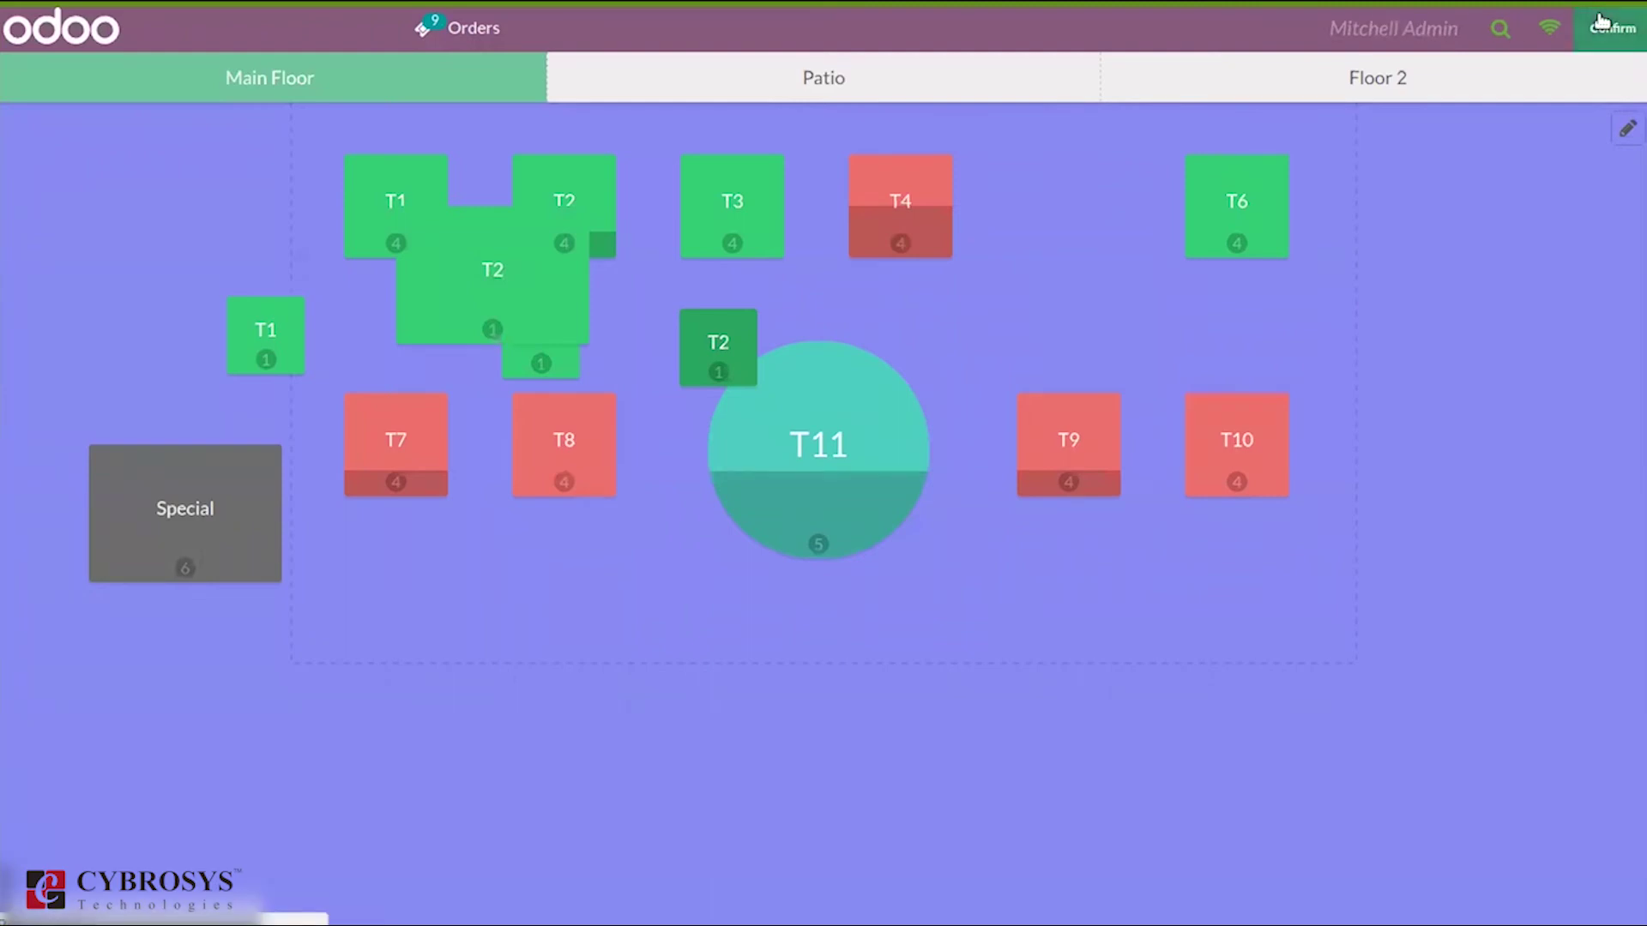
pyautogui.click(1601, 23)
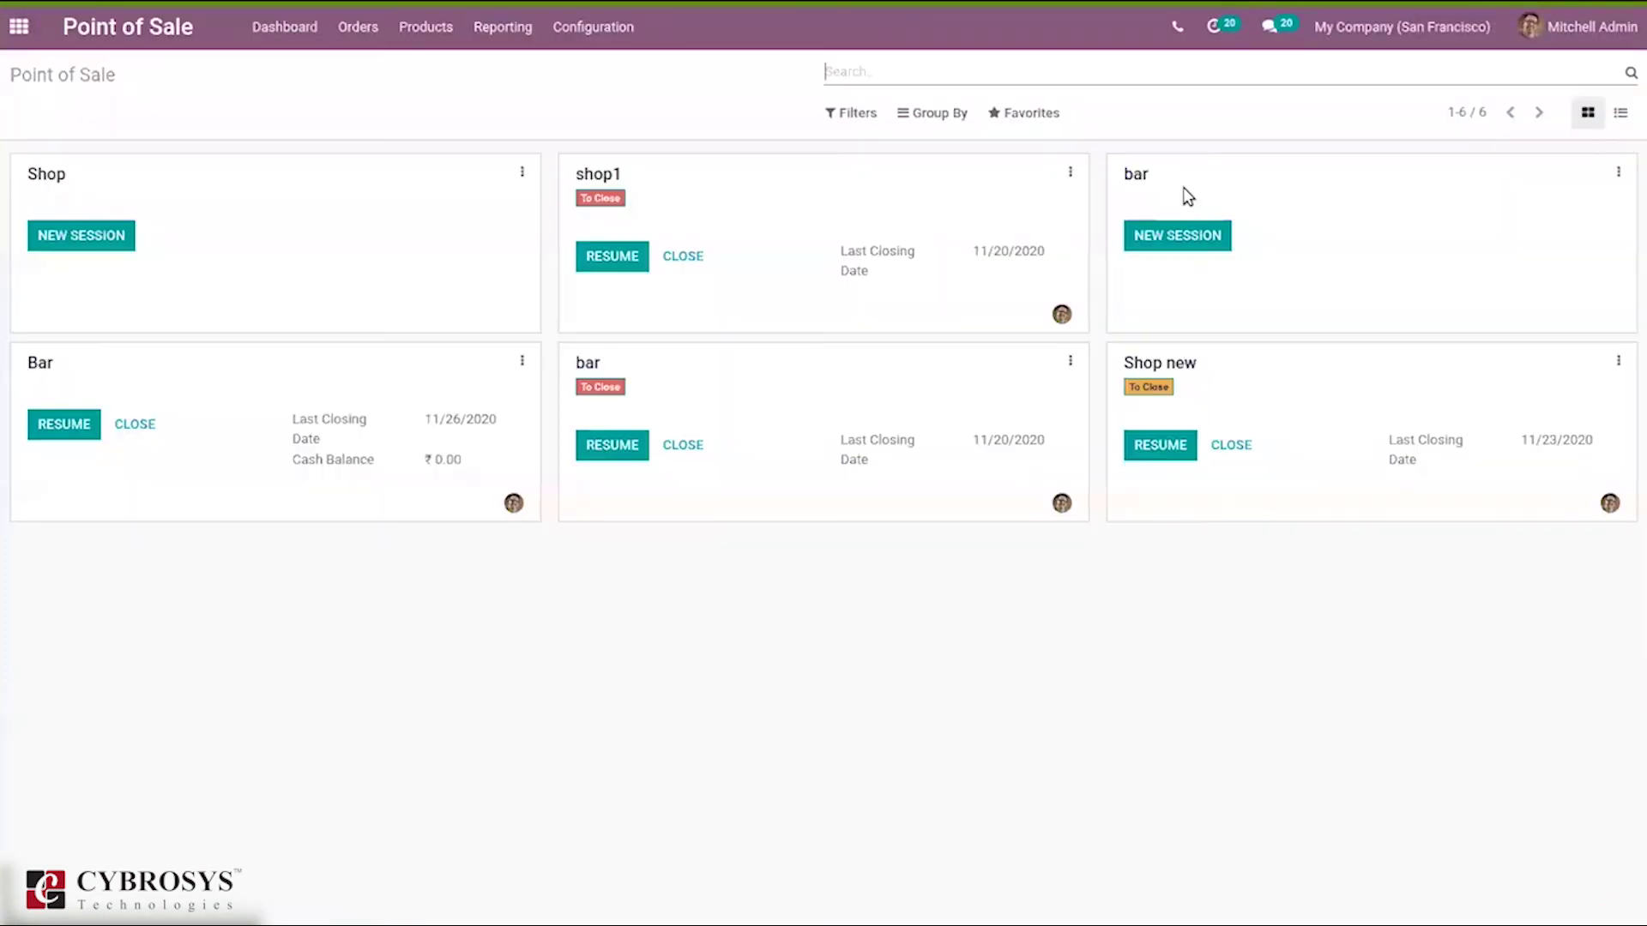
pyautogui.click(124, 429)
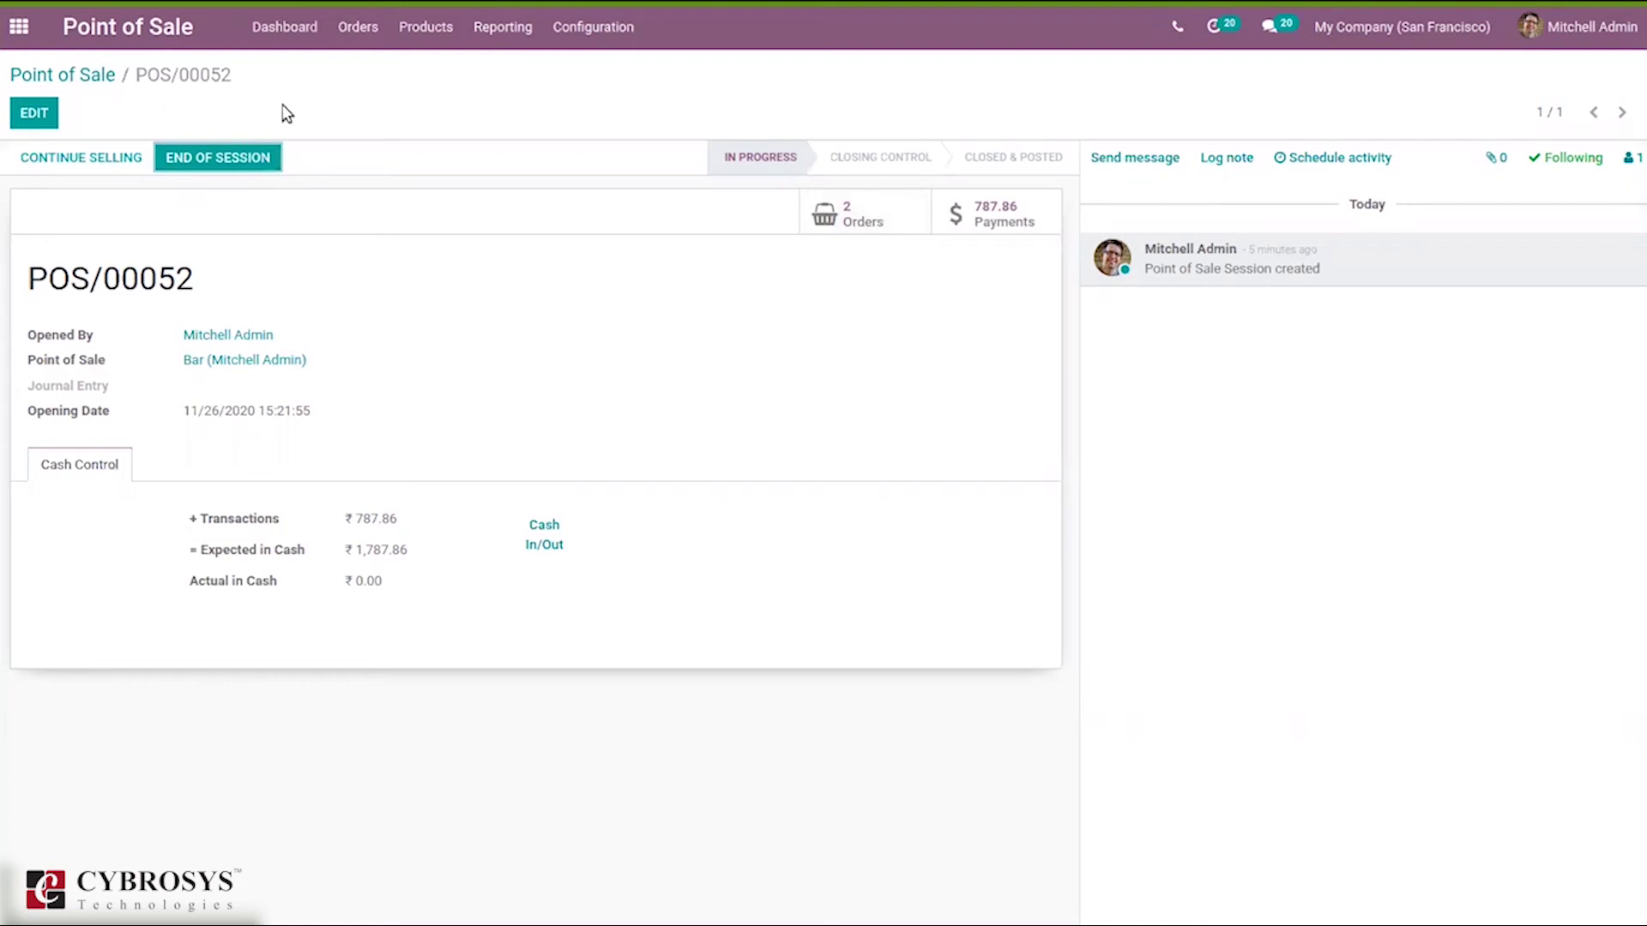
# End the Bar session and count ₹1,000.00 closing cash as 10 bills of 100.
pyautogui.click(204, 160)
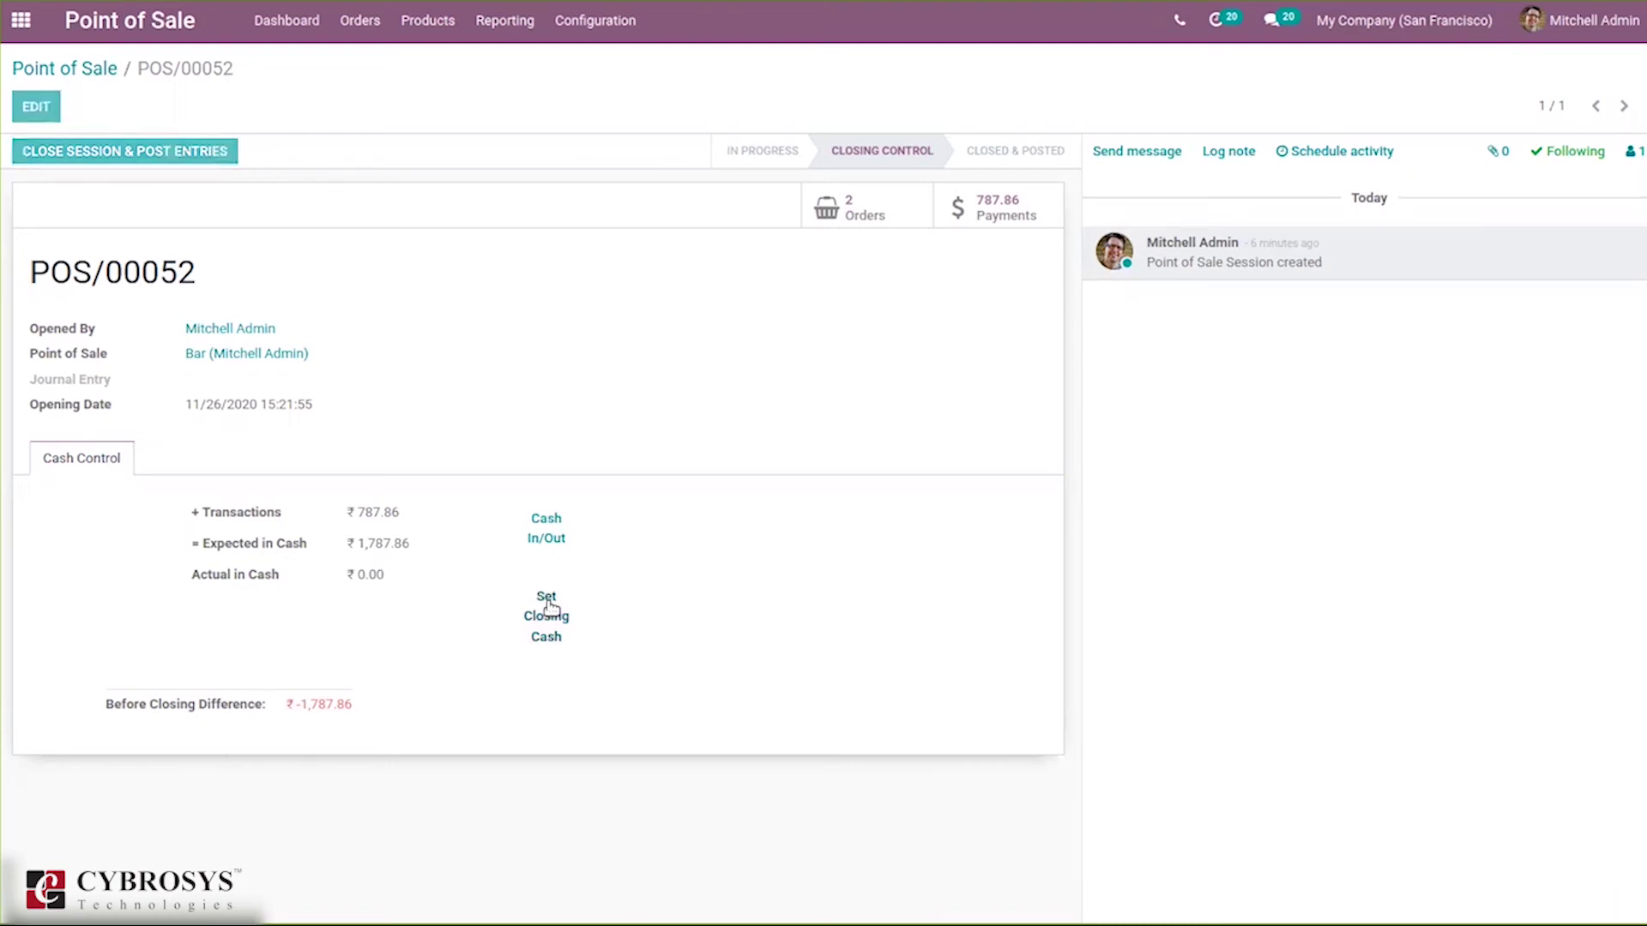
pyautogui.click(548, 606)
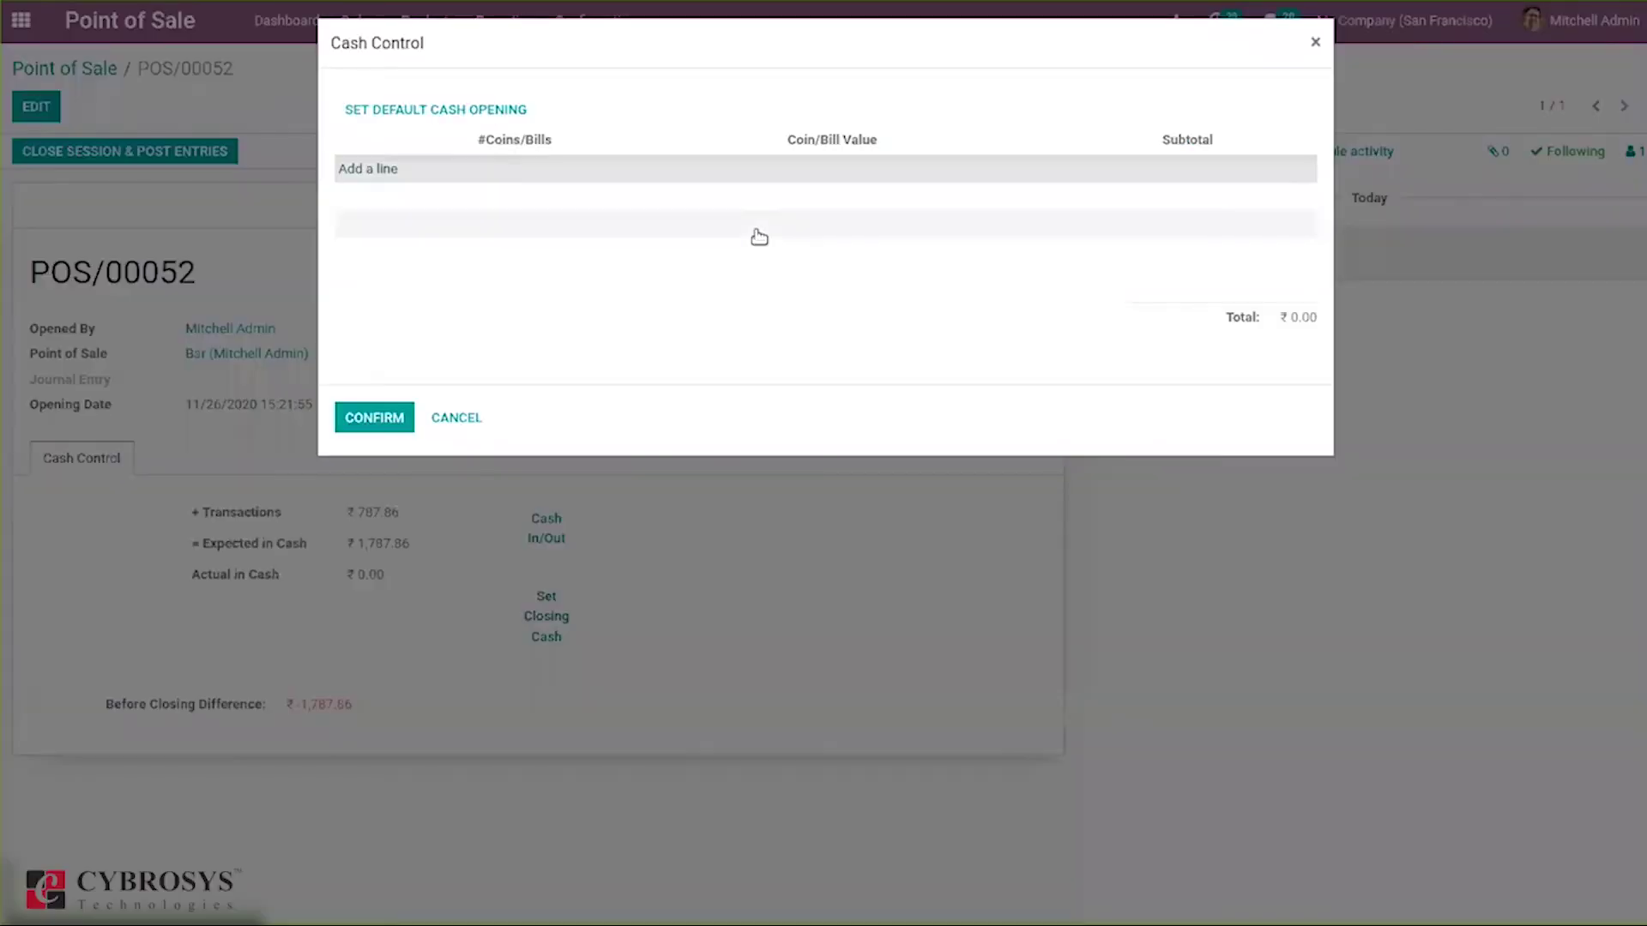
pyautogui.click(381, 170)
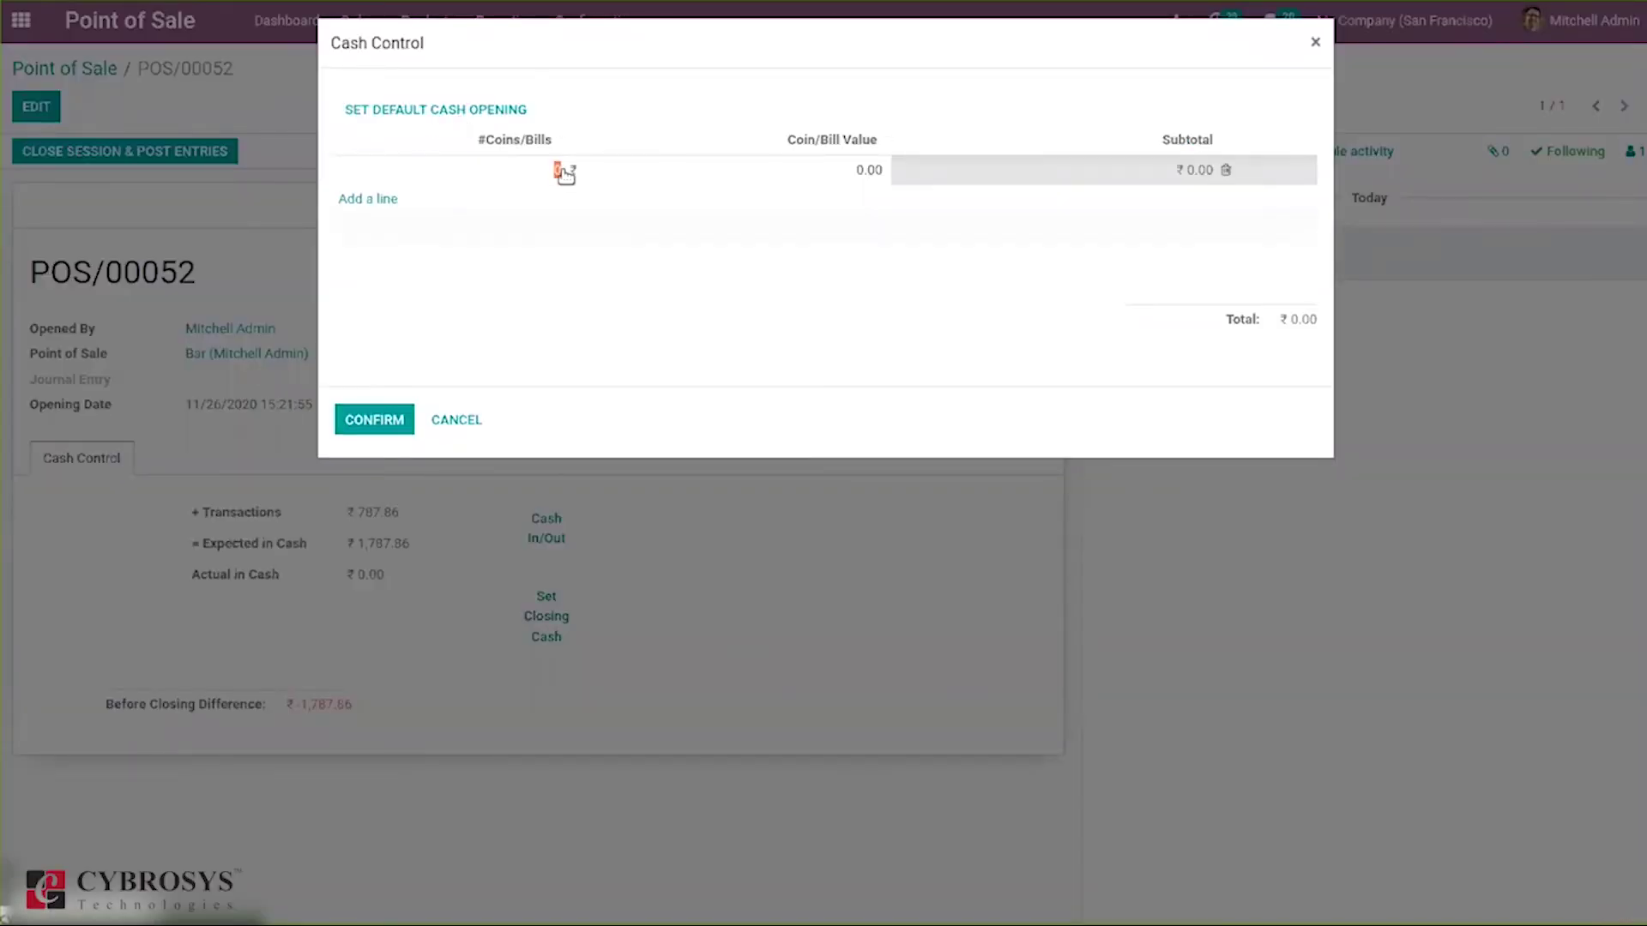
pyautogui.write('10')
pyautogui.click(873, 172)
pyautogui.press('BackSpace')
pyautogui.click(390, 422)
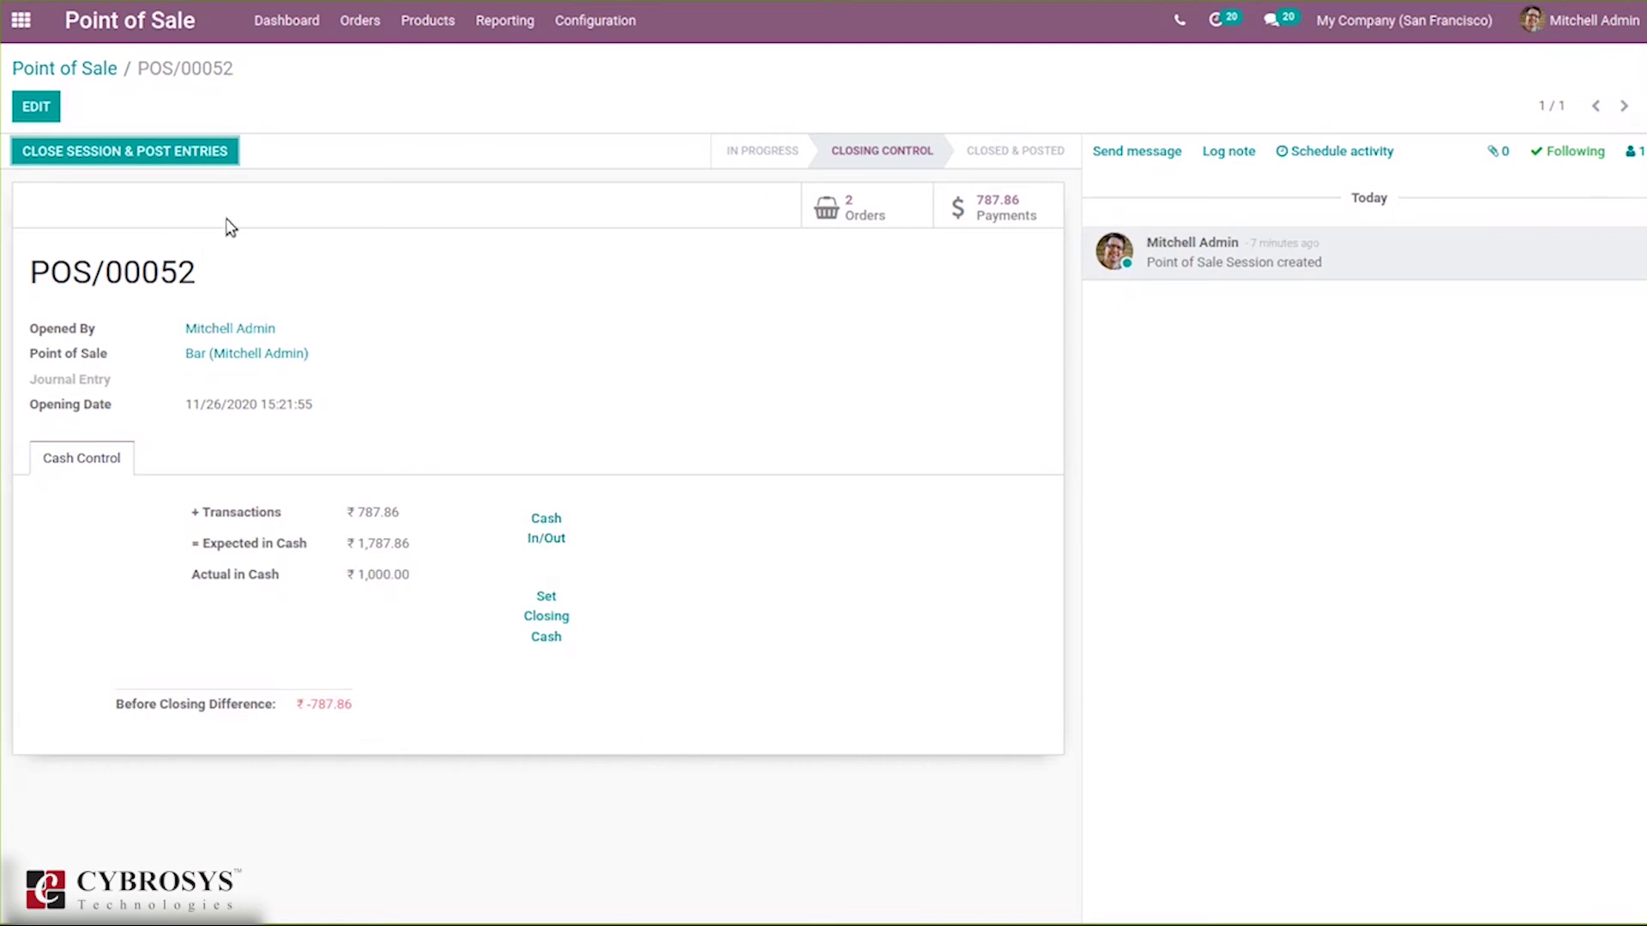
pyautogui.click(541, 534)
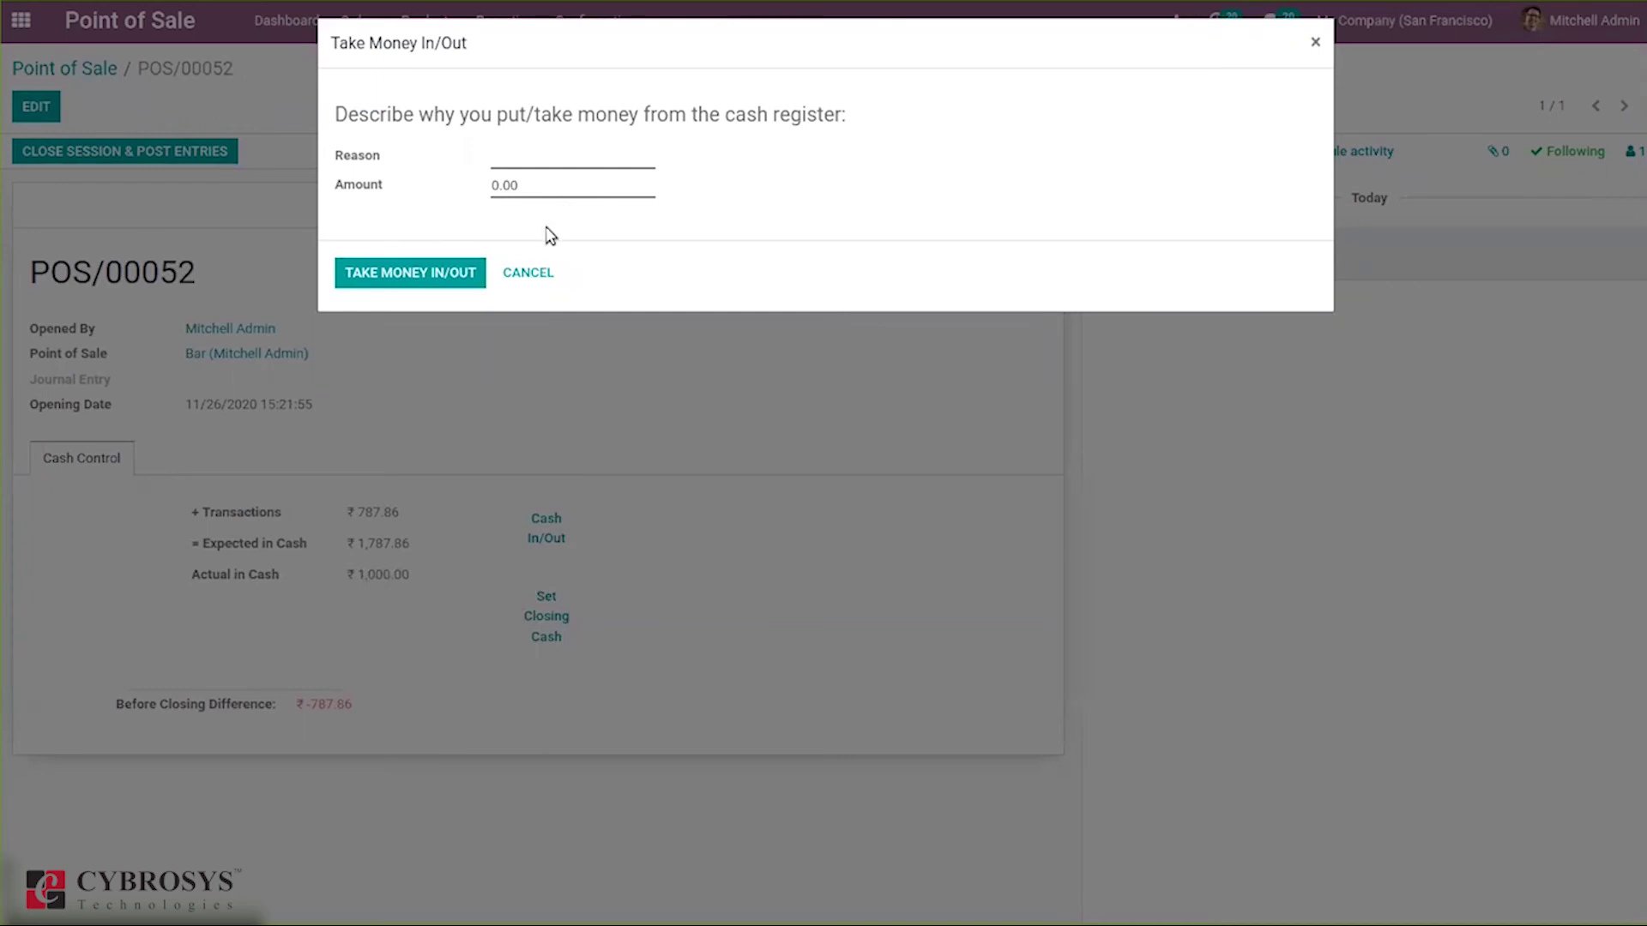
pyautogui.click(530, 274)
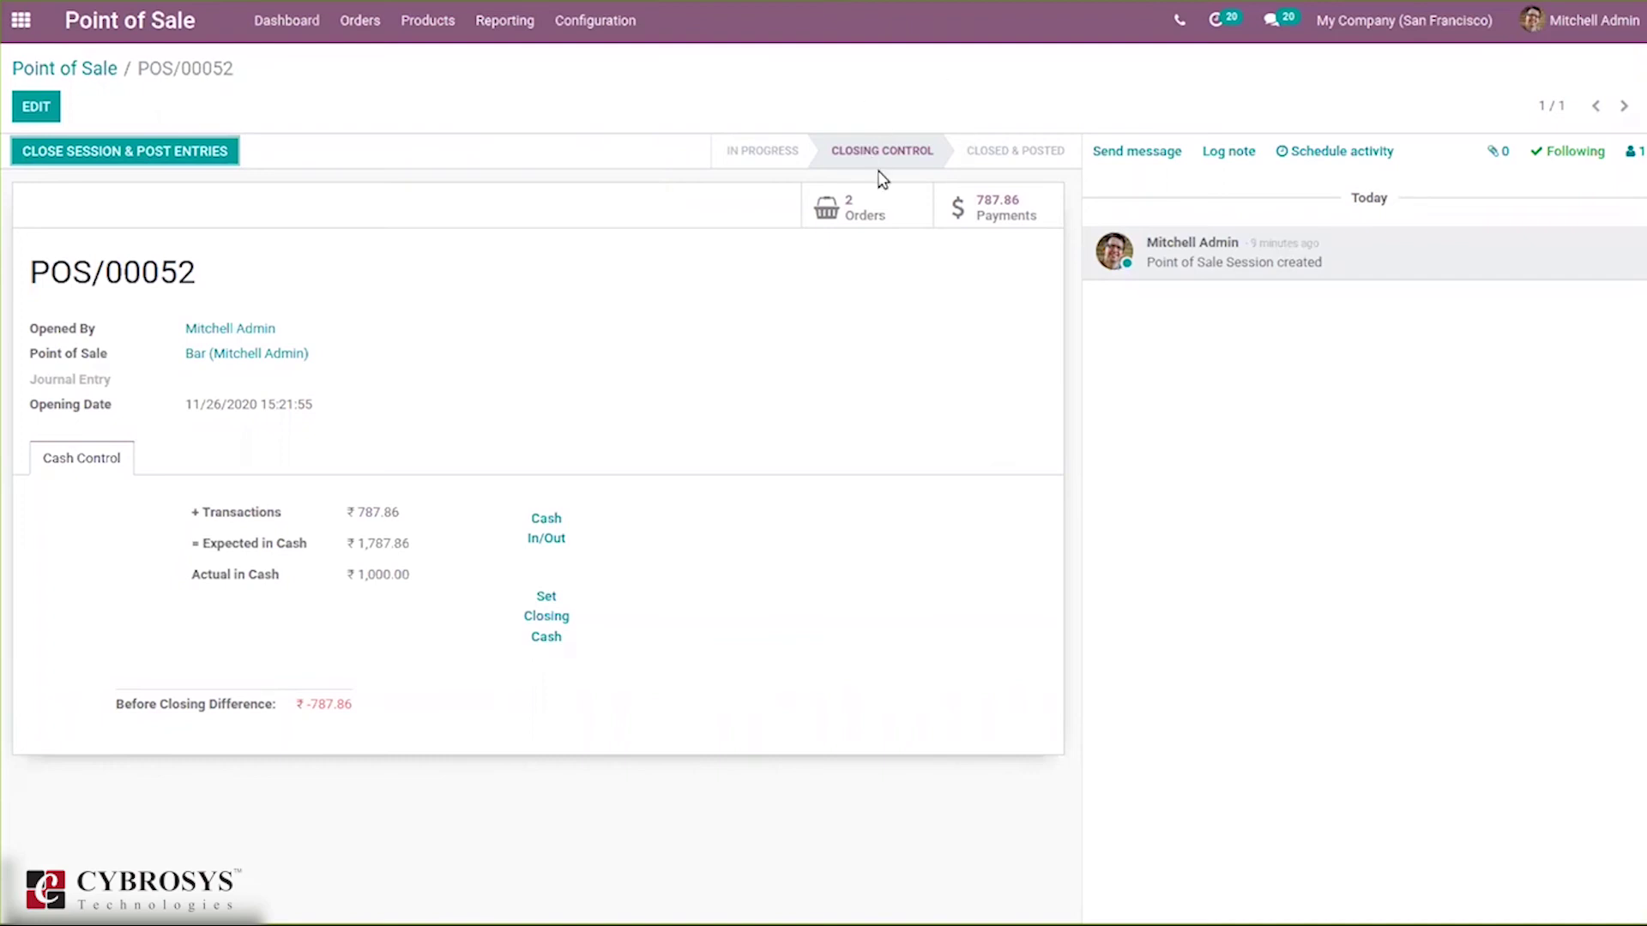
# Close session POS/00052 and post its entries, accepting the ₹-787.86 cash difference.
pyautogui.click(92, 154)
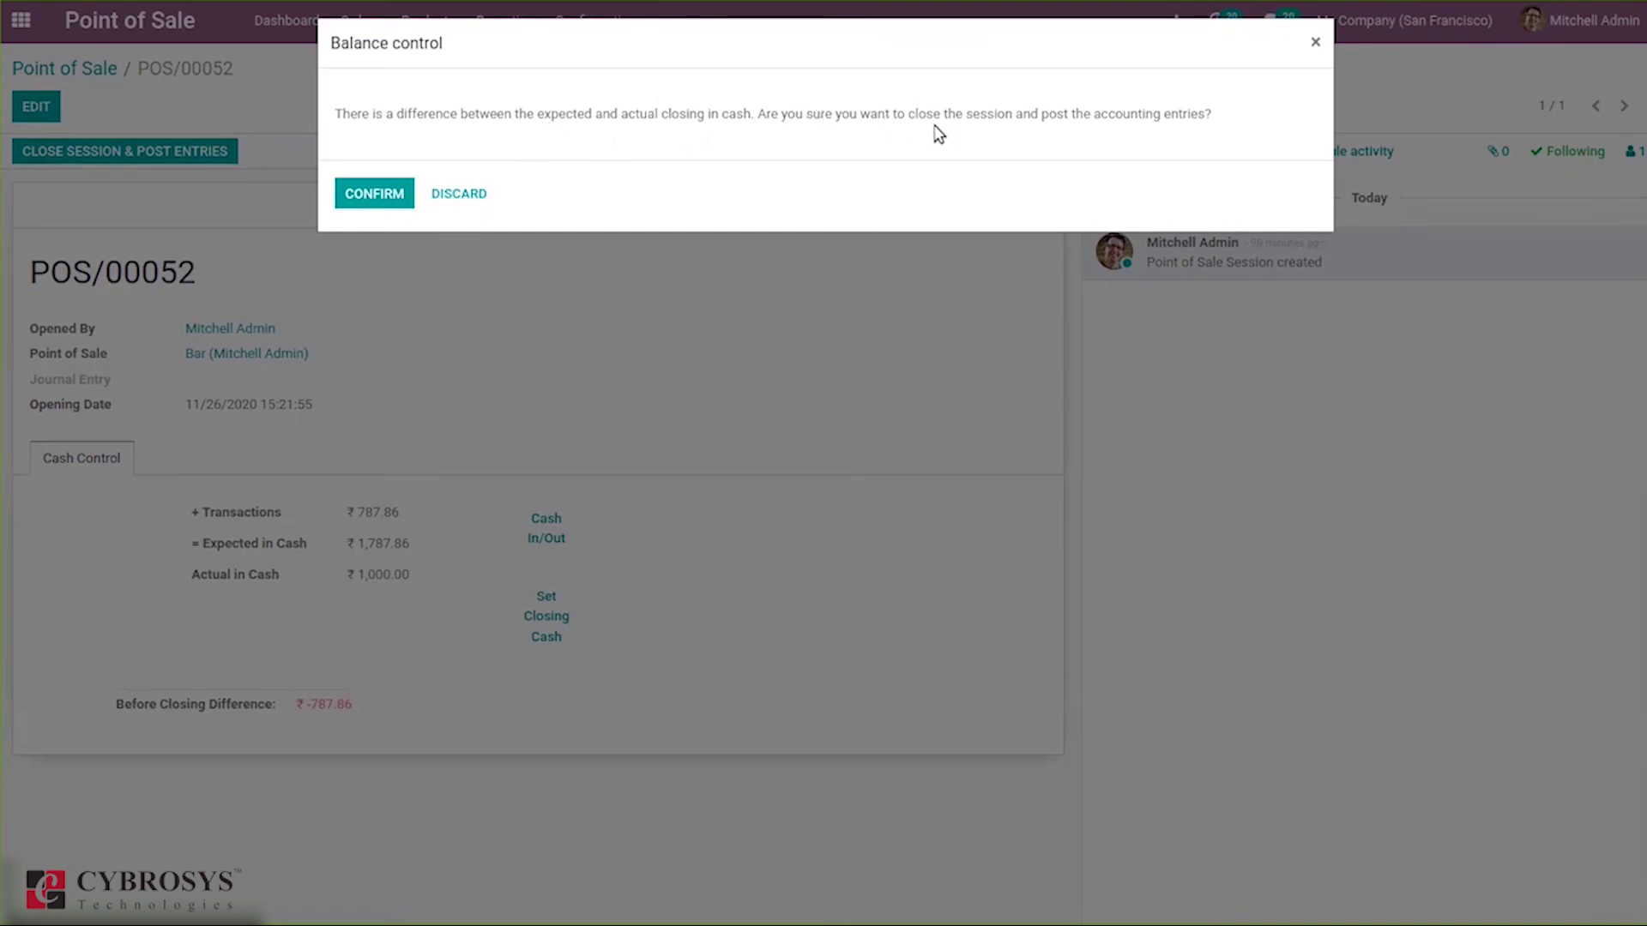
pyautogui.click(1317, 45)
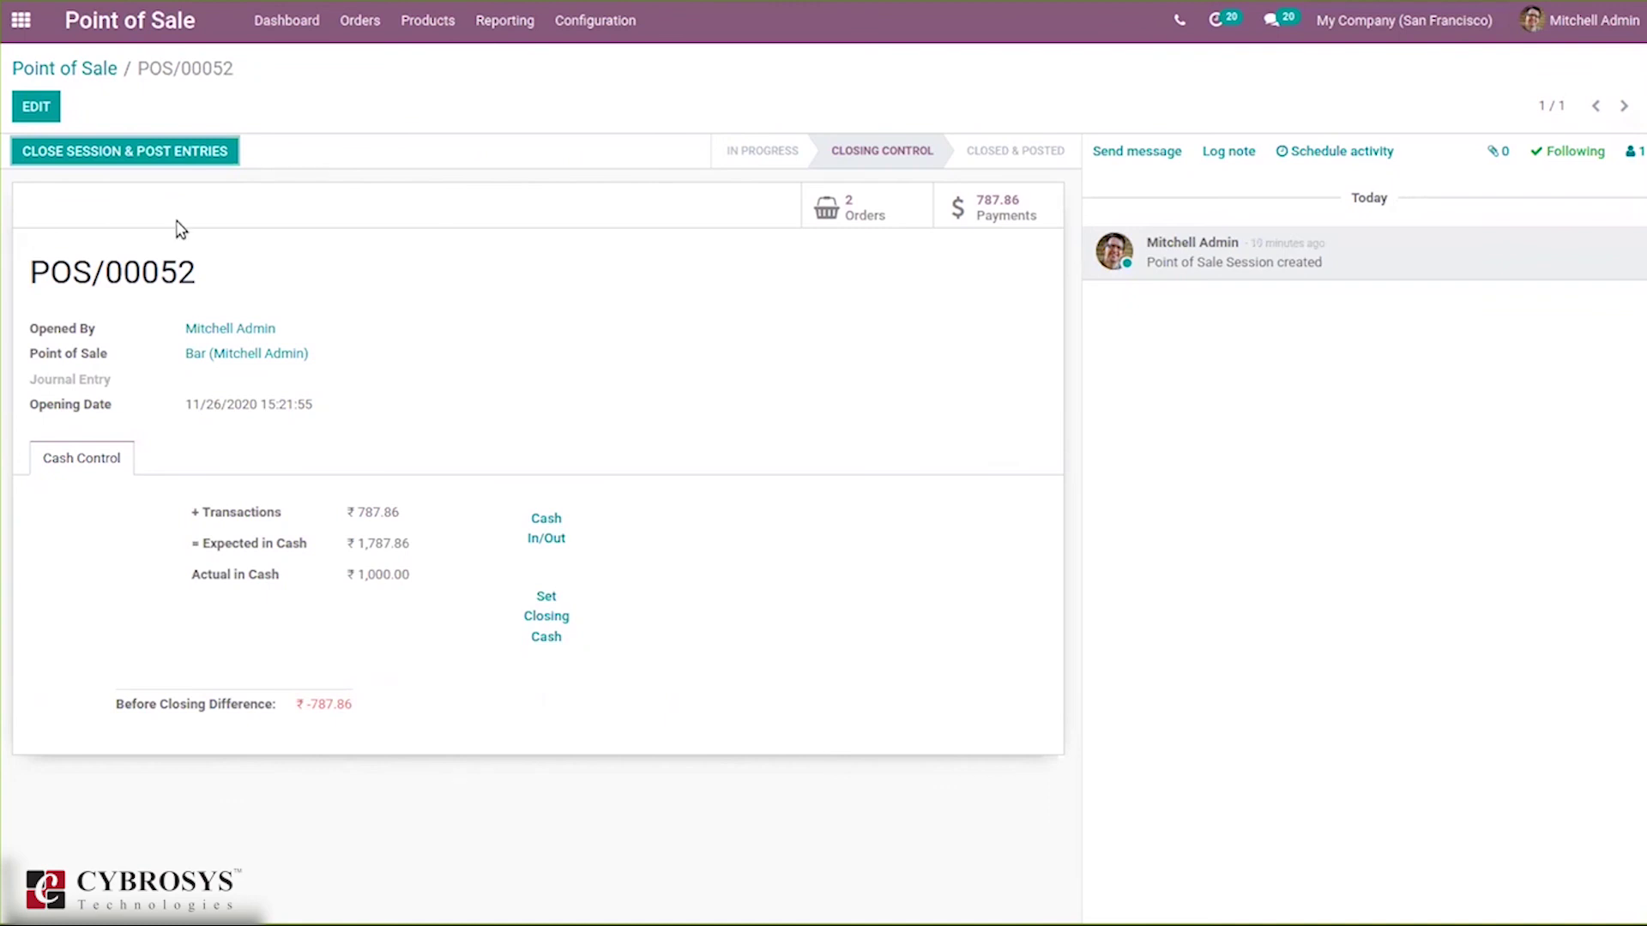
pyautogui.click(77, 151)
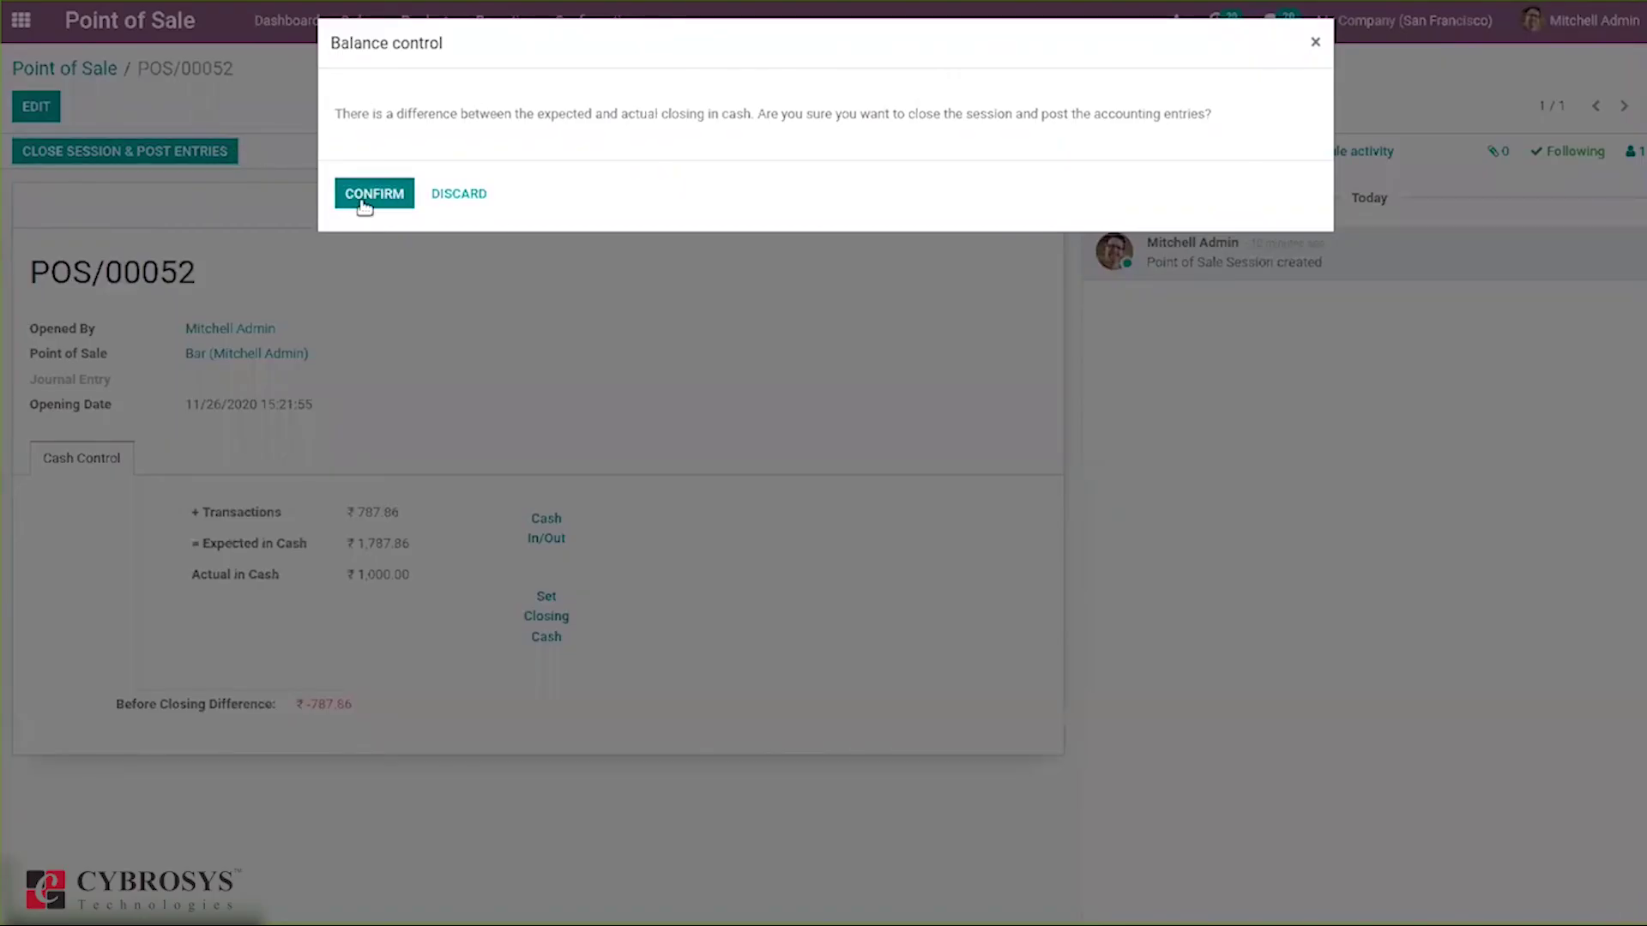
pyautogui.click(364, 204)
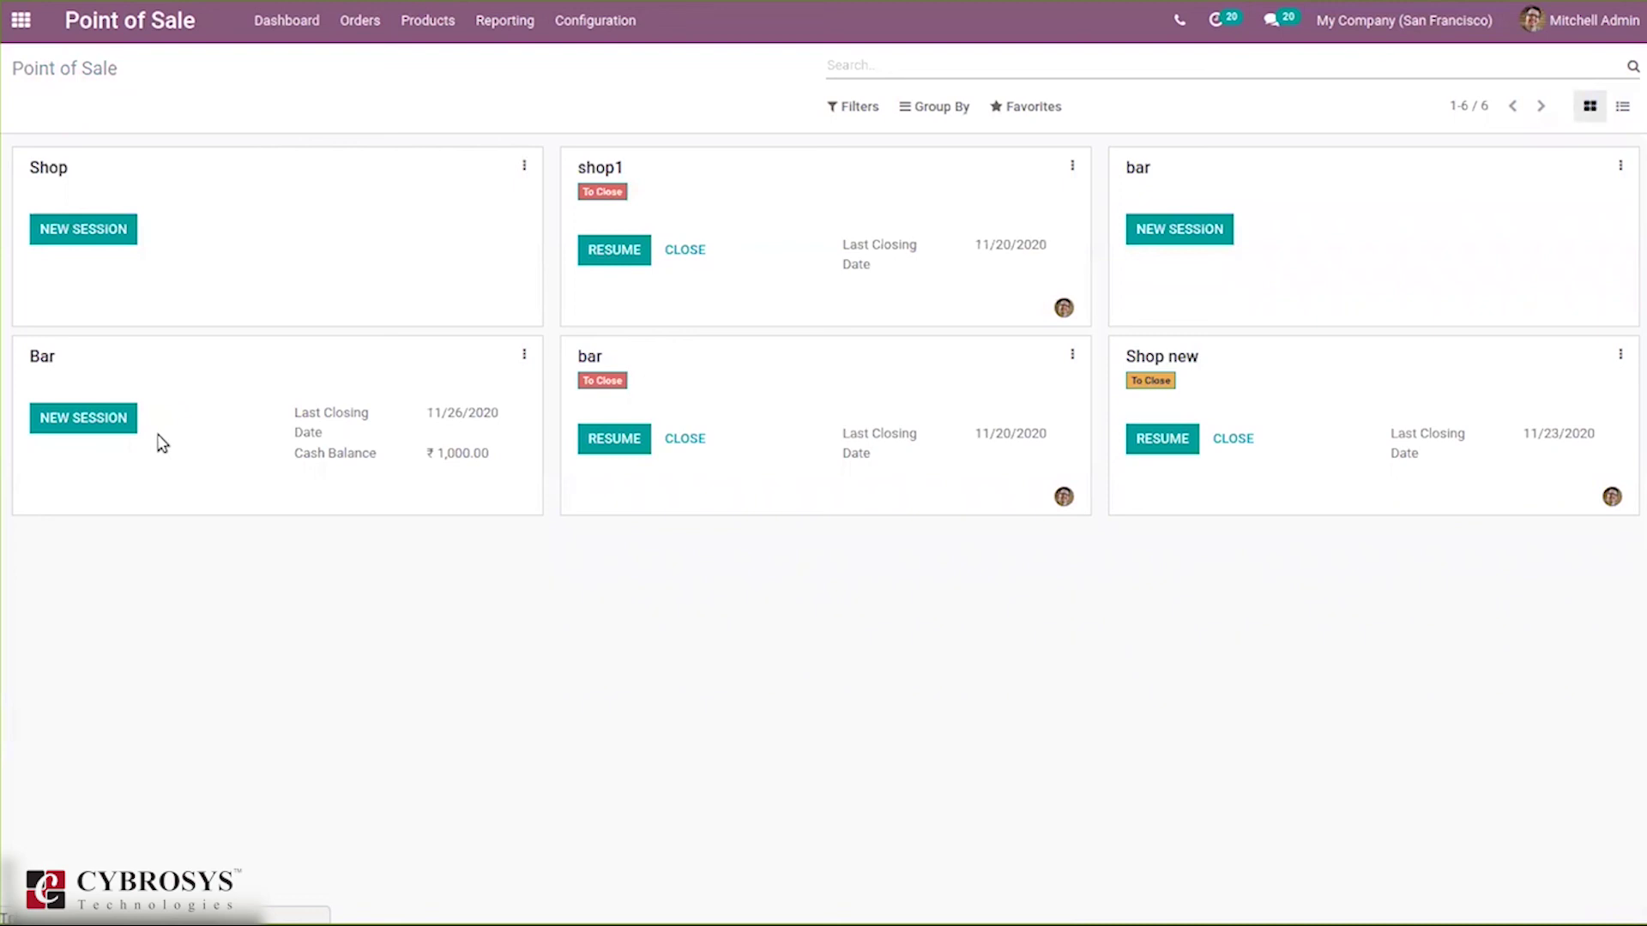
# Reload the POS dashboard, then go to Accounting's 2020 Profit and Loss report.
pyautogui.press('F5')
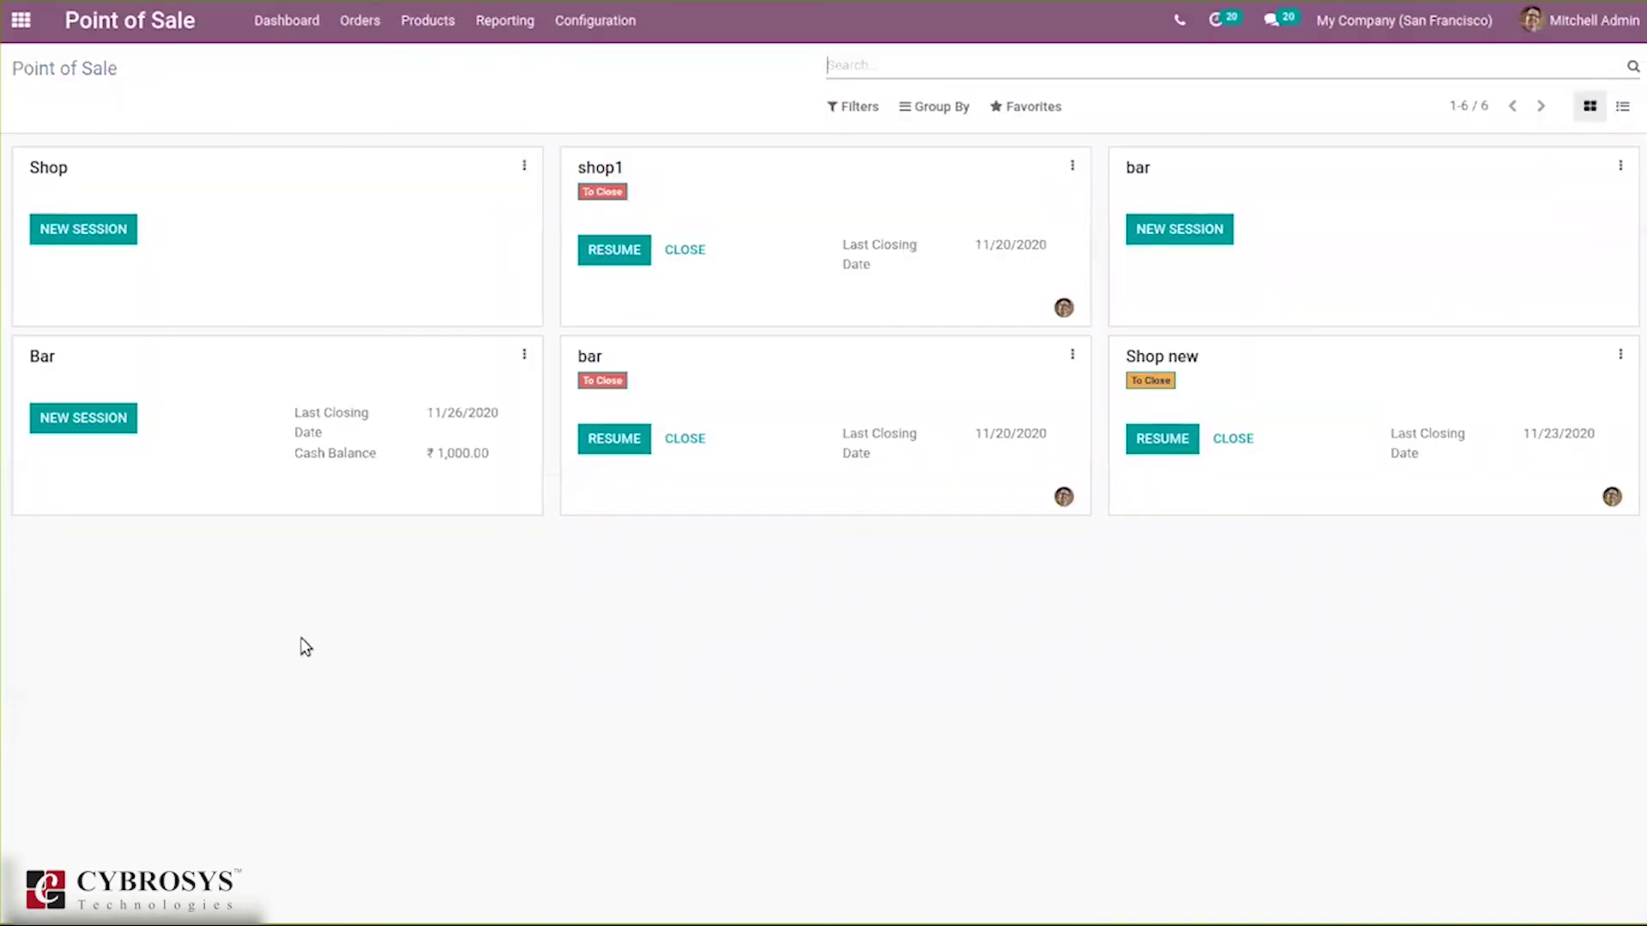
pyautogui.click(21, 20)
pyautogui.click(903, 514)
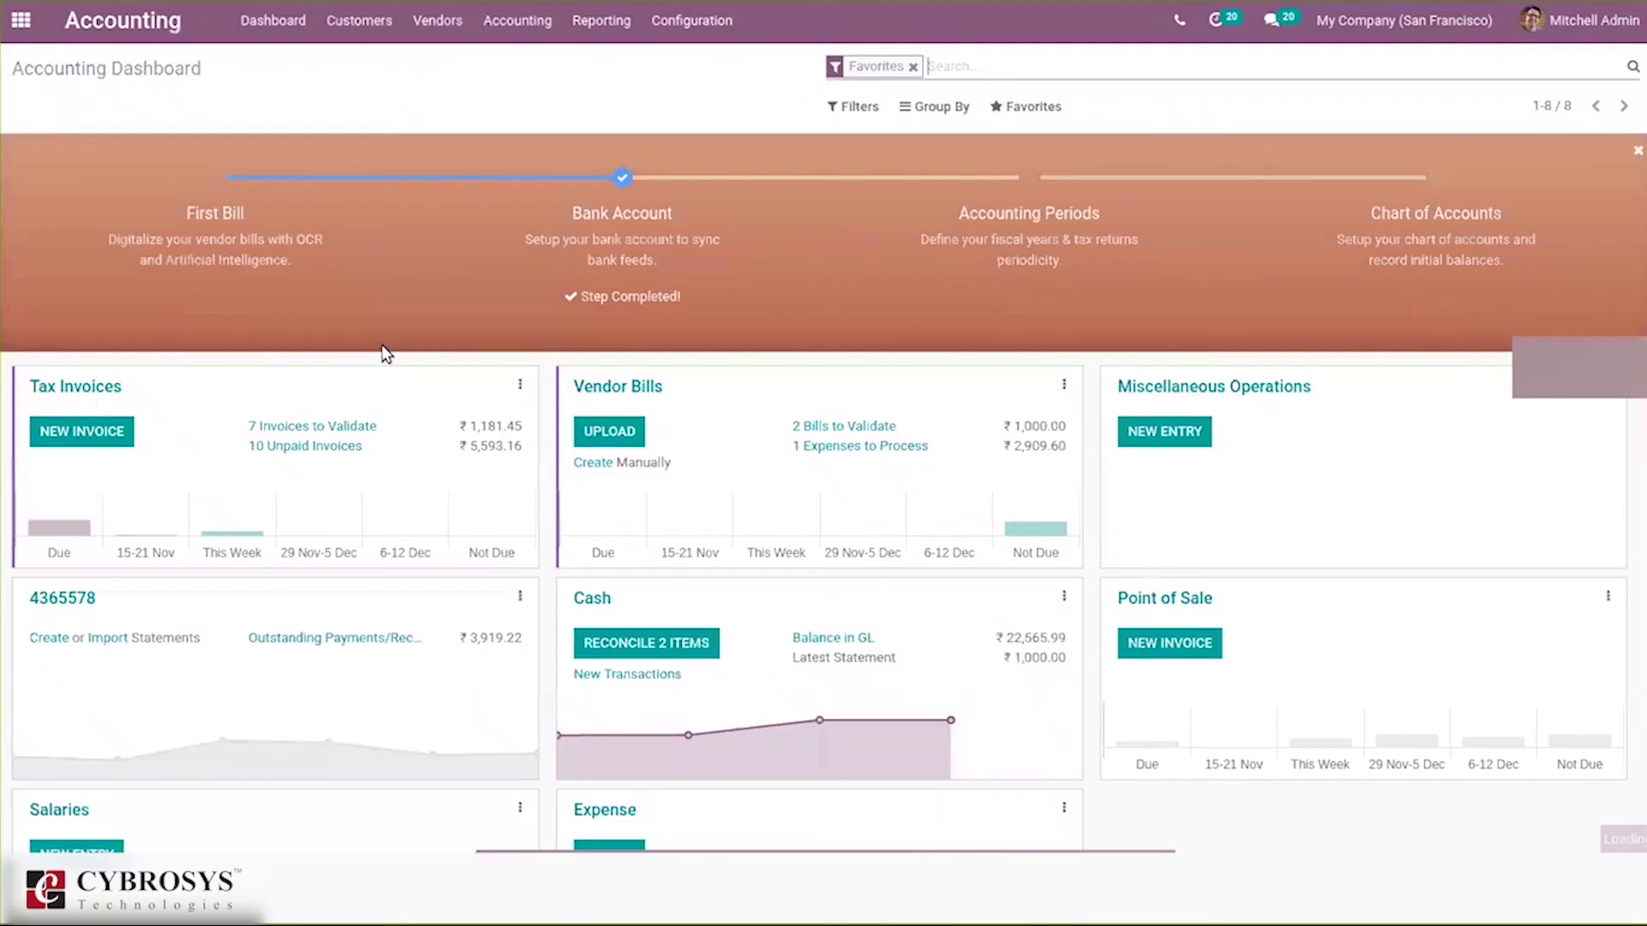
pyautogui.click(546, 23)
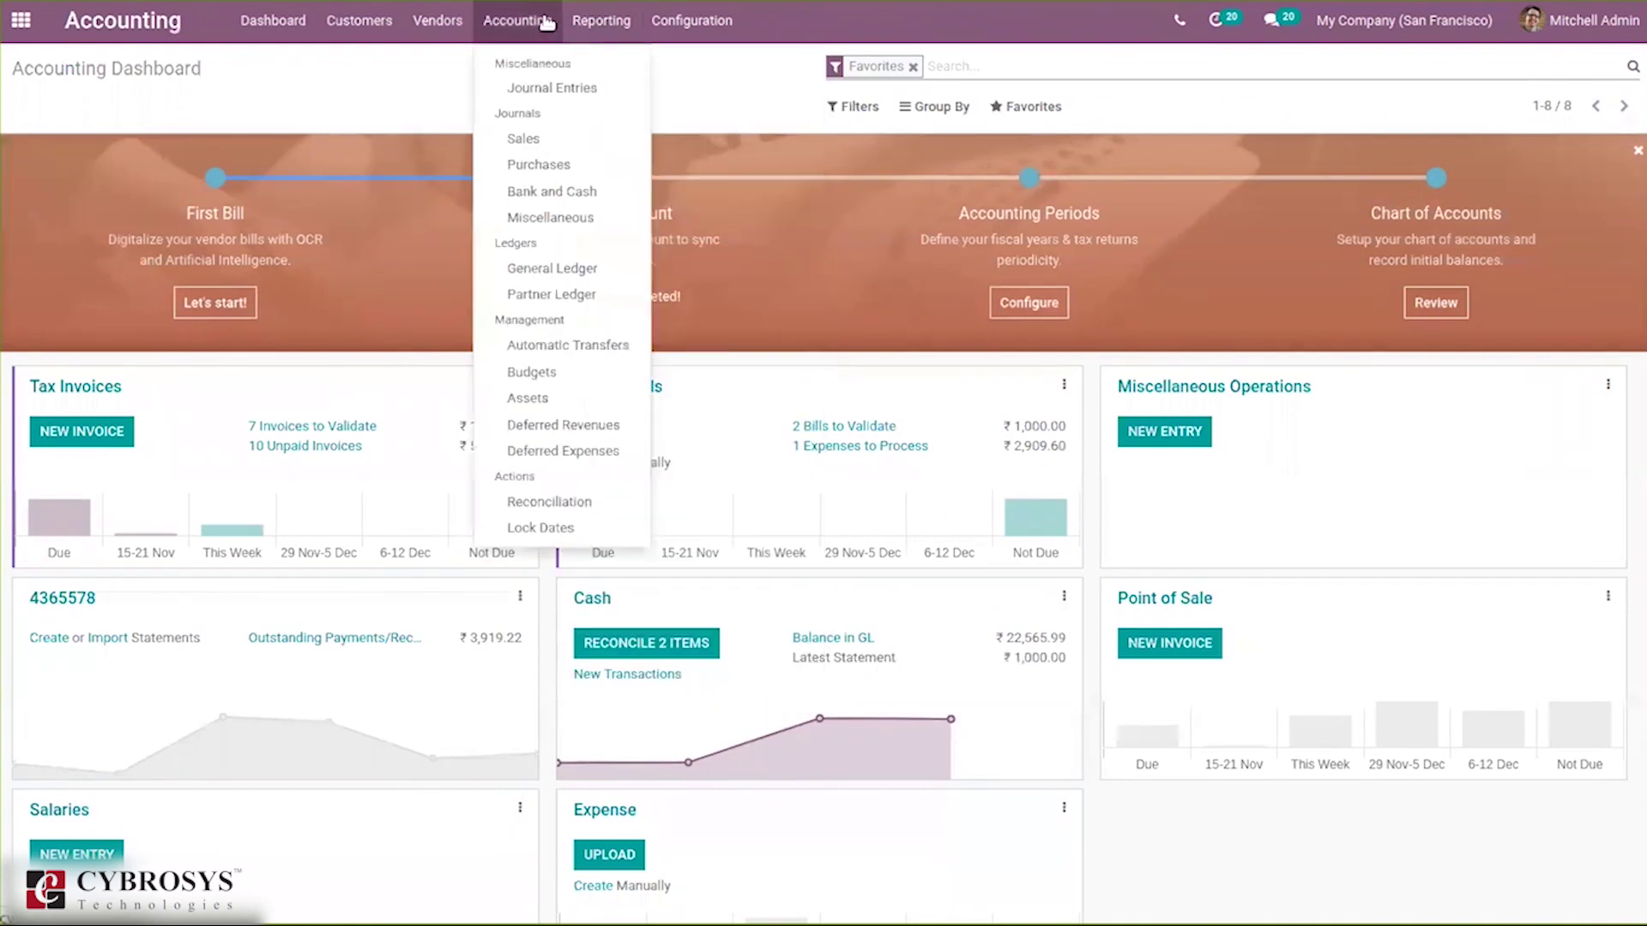
pyautogui.click(605, 21)
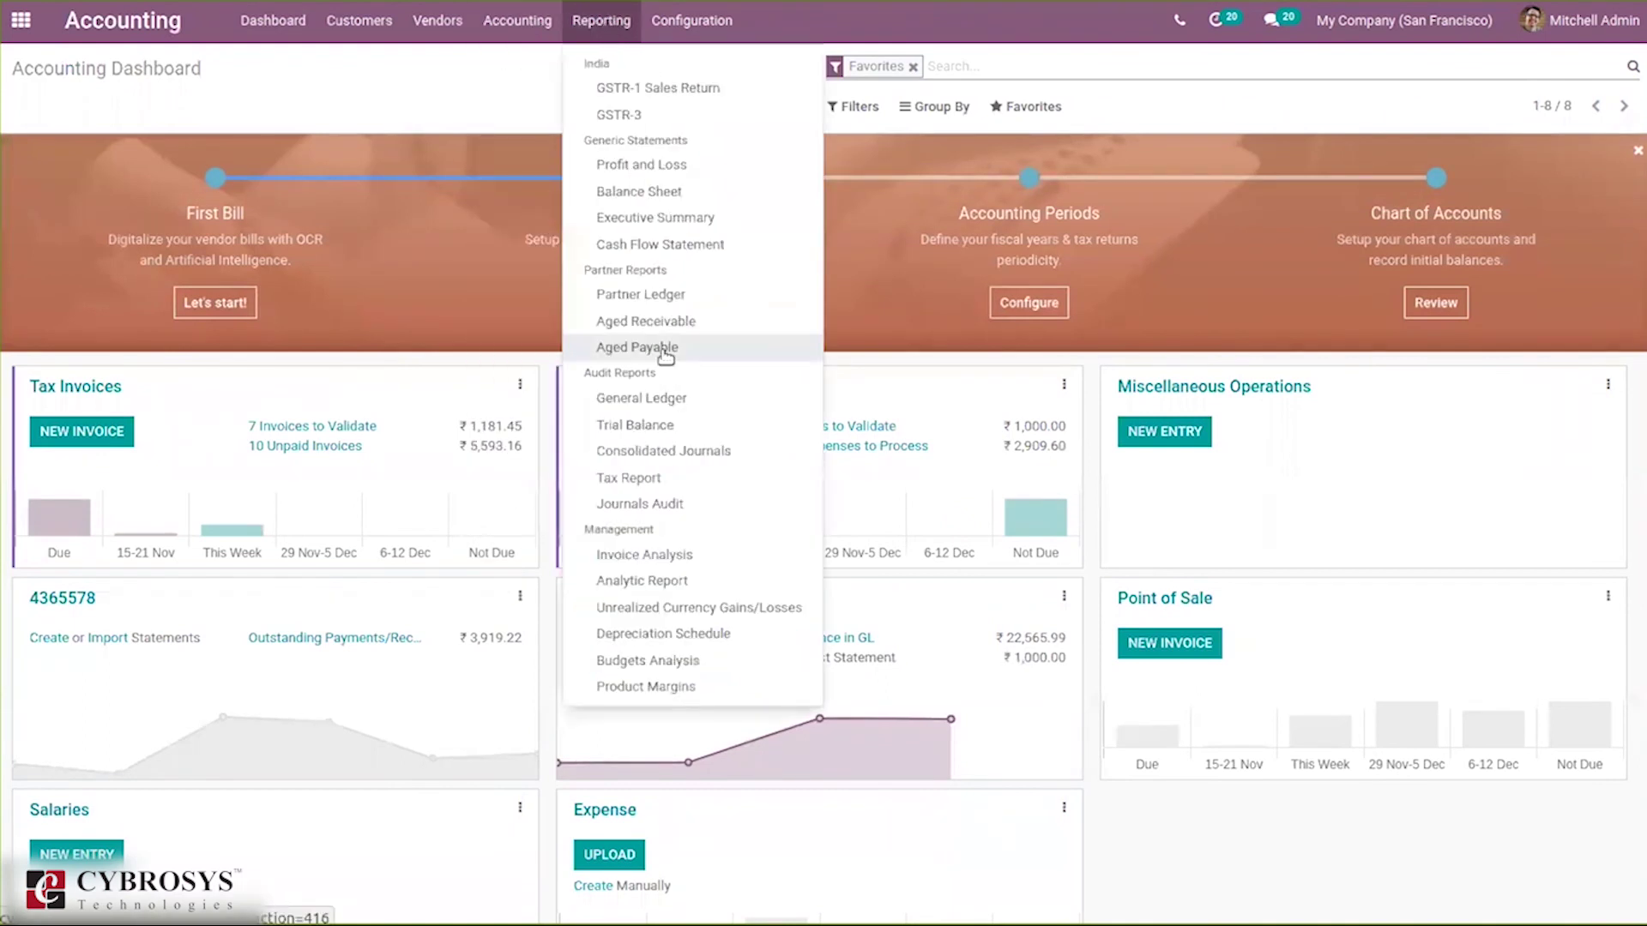
pyautogui.click(651, 166)
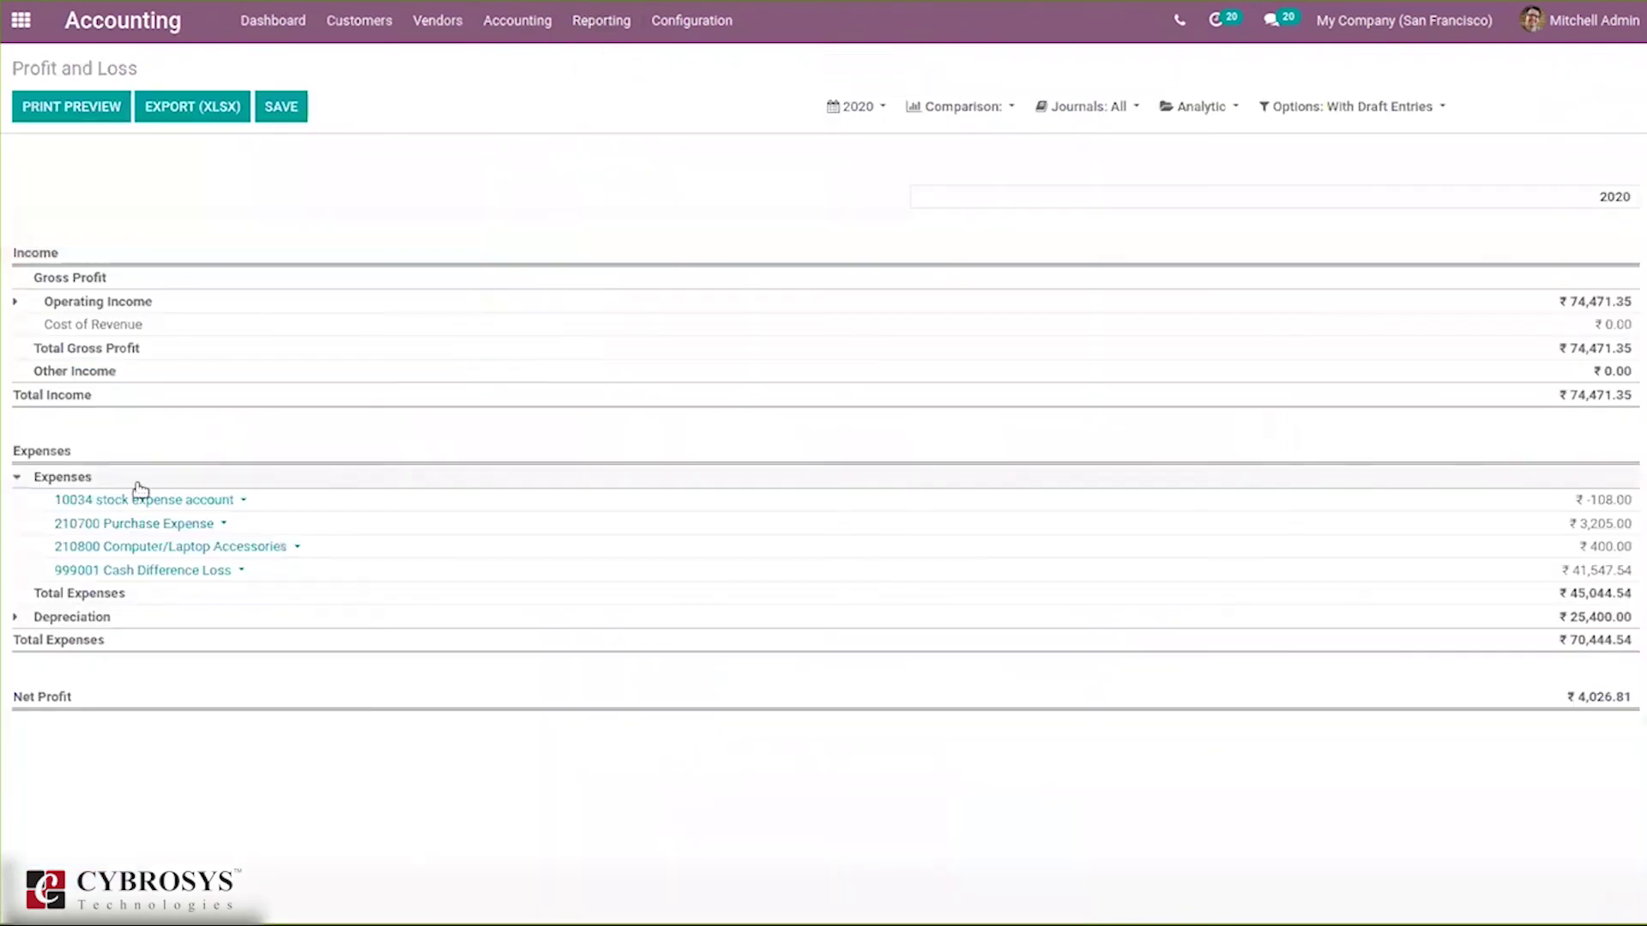
# List the 999001 Cash Difference Loss journal items and preview the 787.86 entry.
pyautogui.click(140, 573)
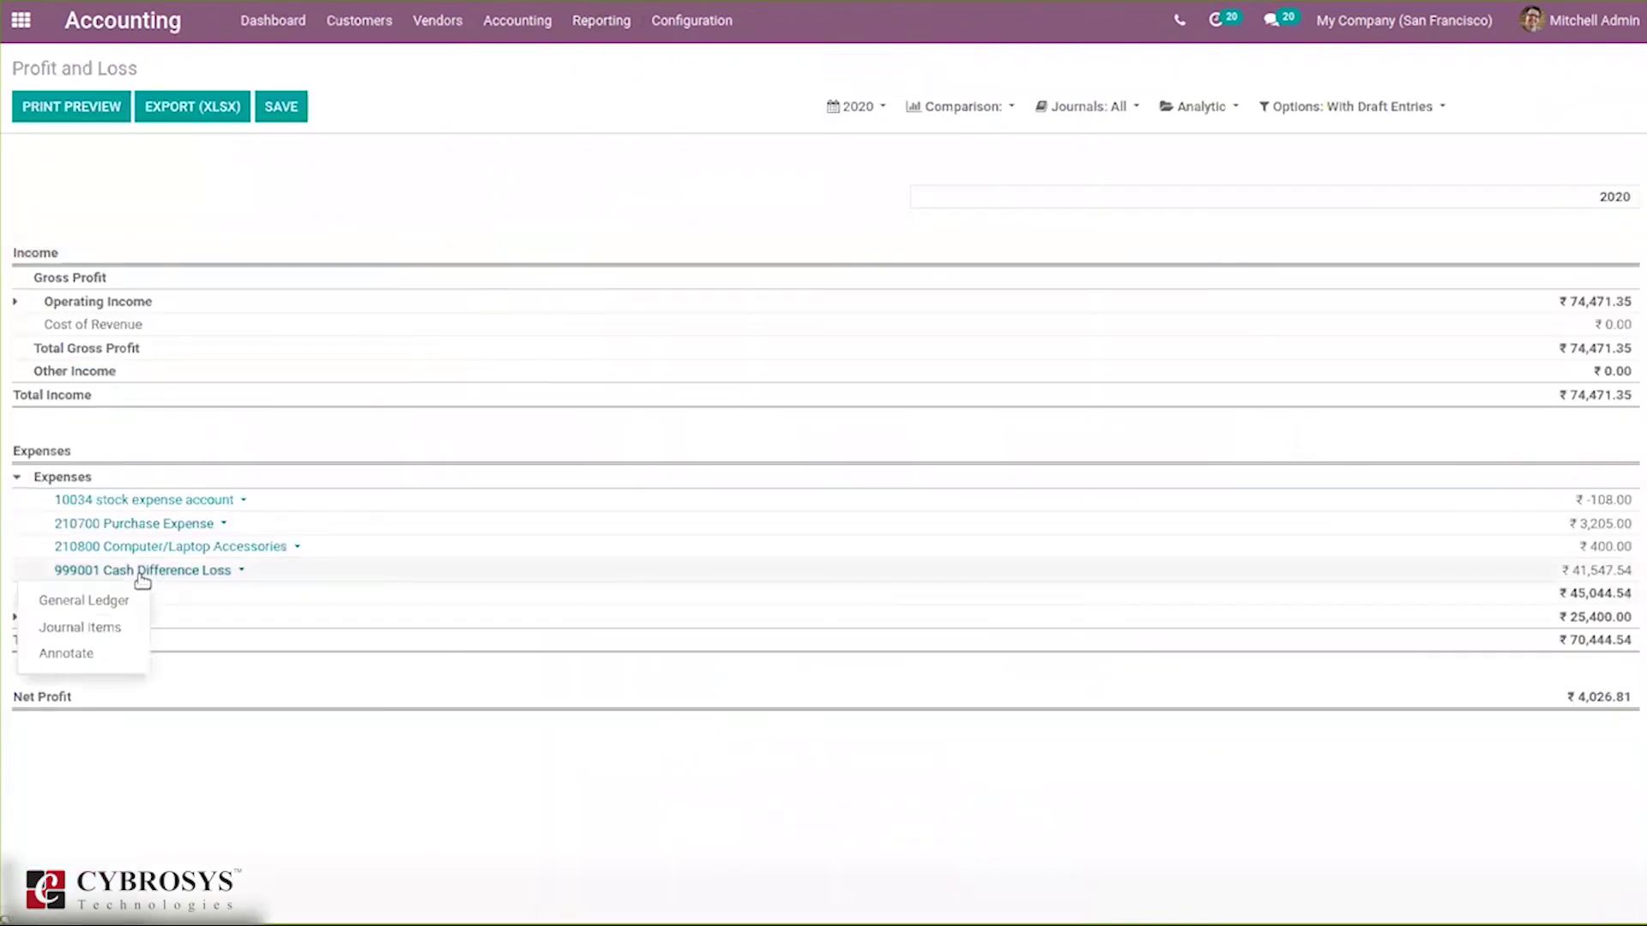
pyautogui.click(72, 635)
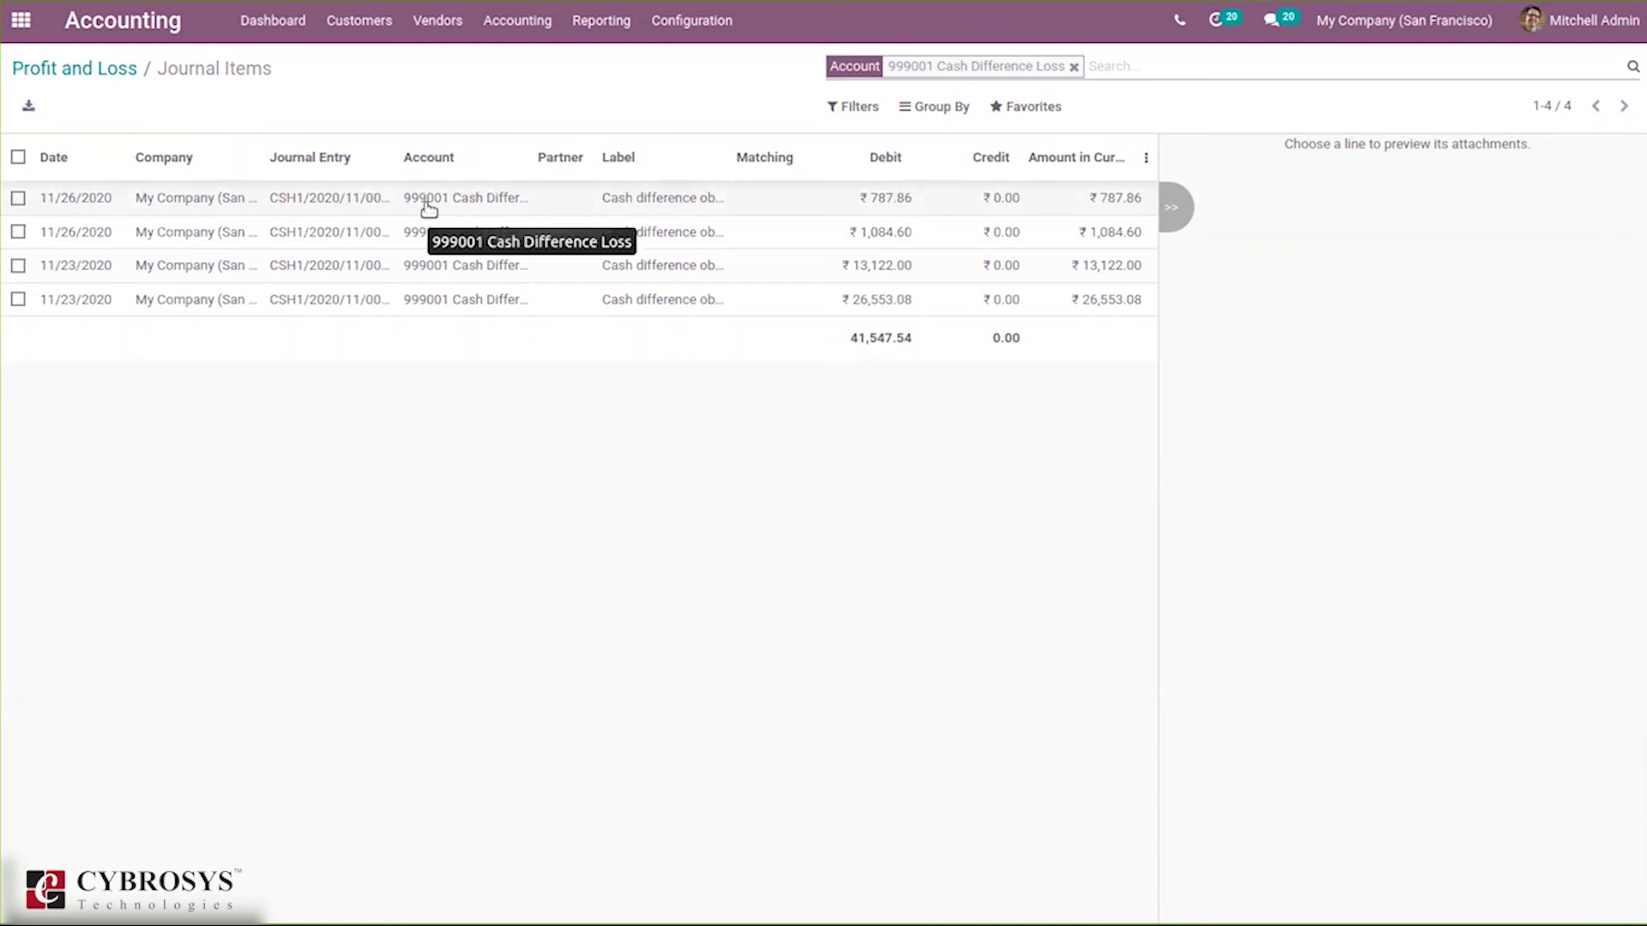
pyautogui.click(290, 203)
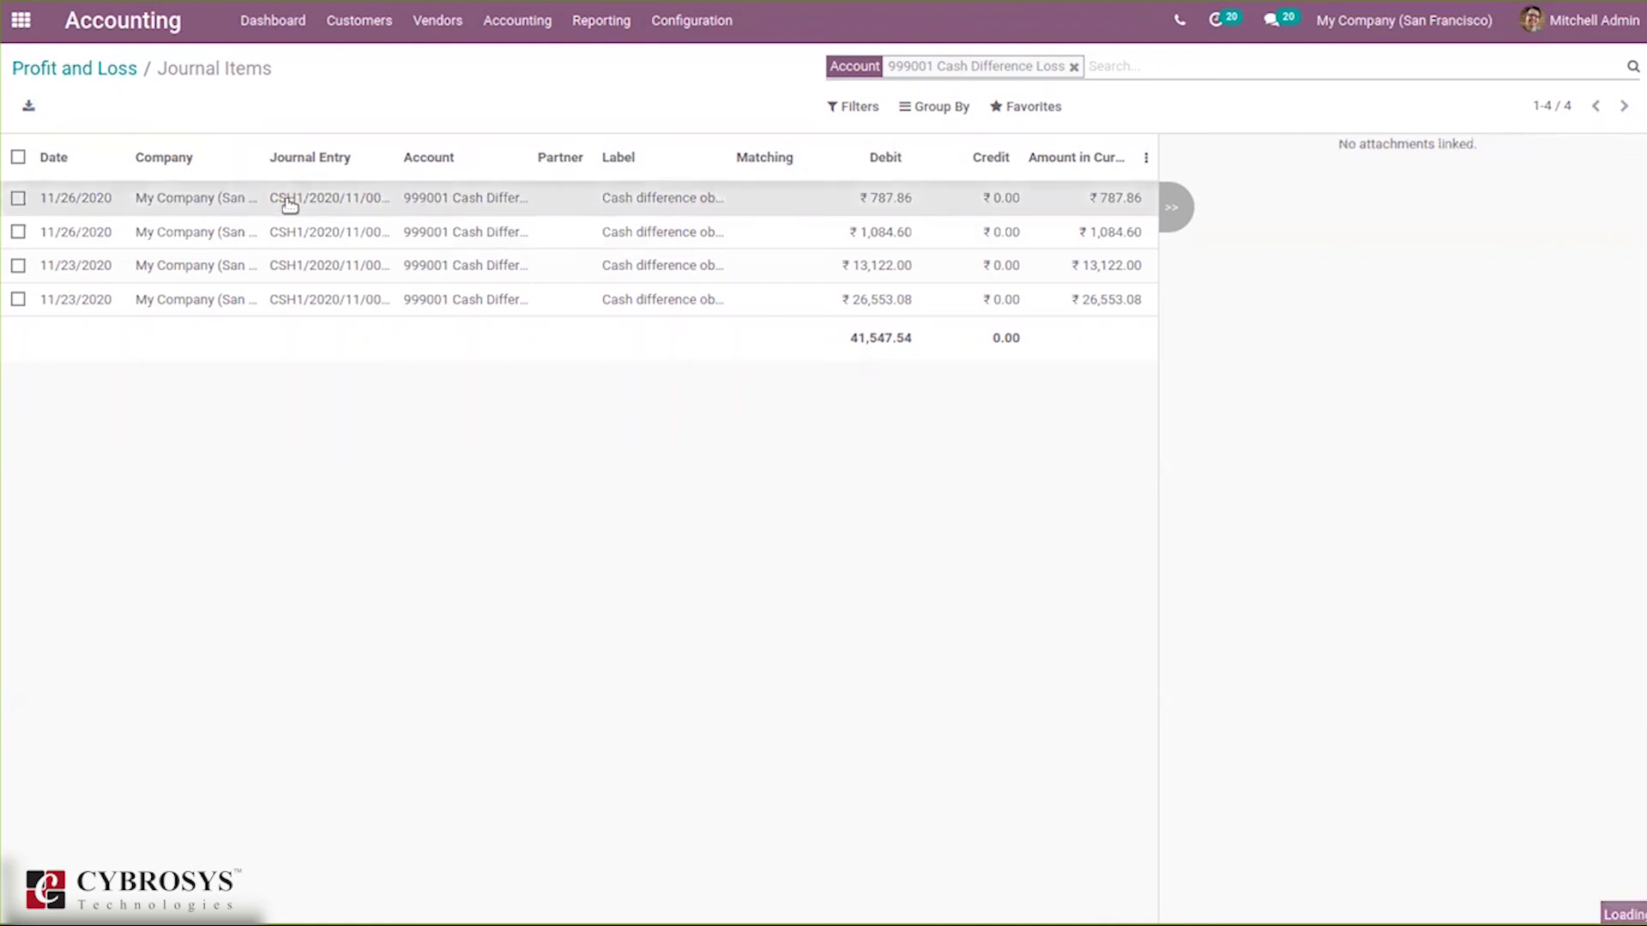